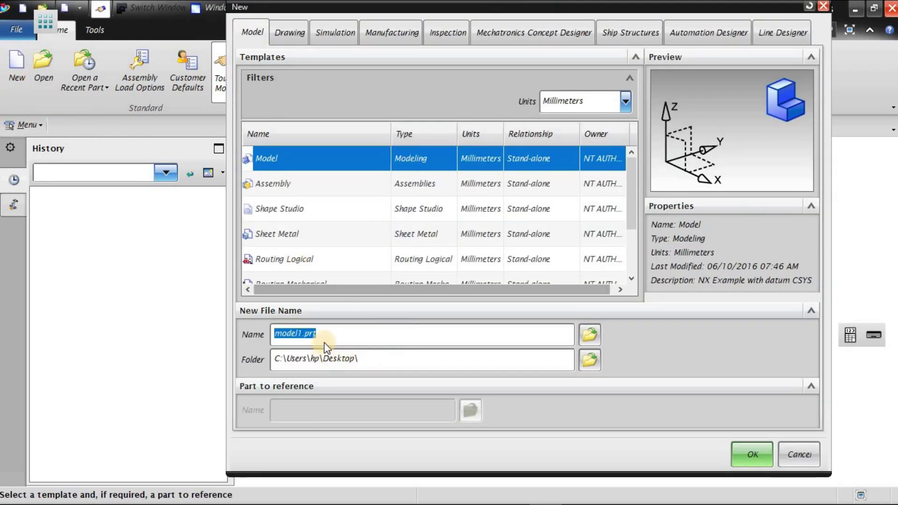
Create a new part named model1.prt from the Model template with units set to Millimeters.
click(252, 35)
click(593, 105)
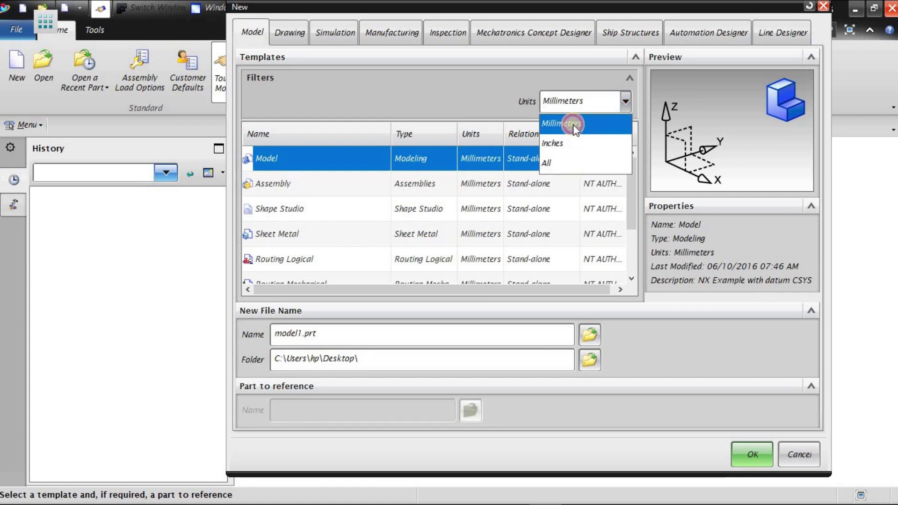
click(574, 124)
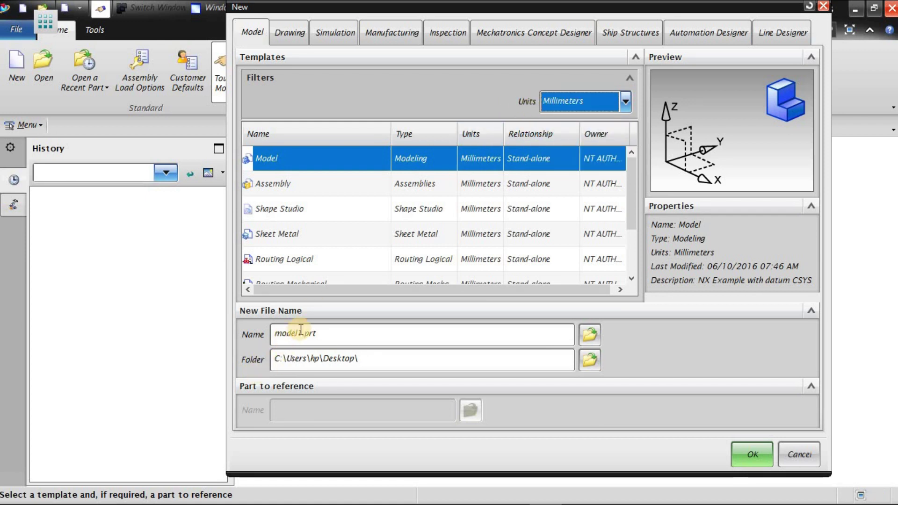
click(758, 457)
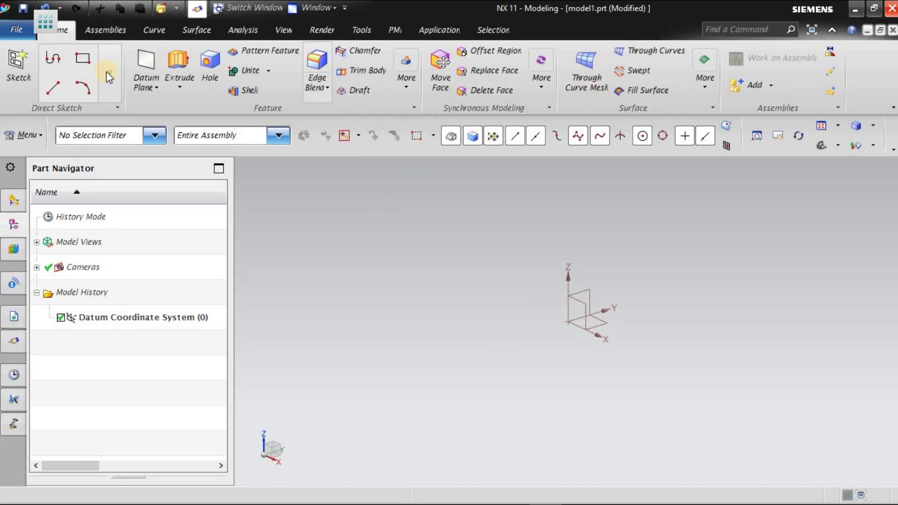
click(154, 88)
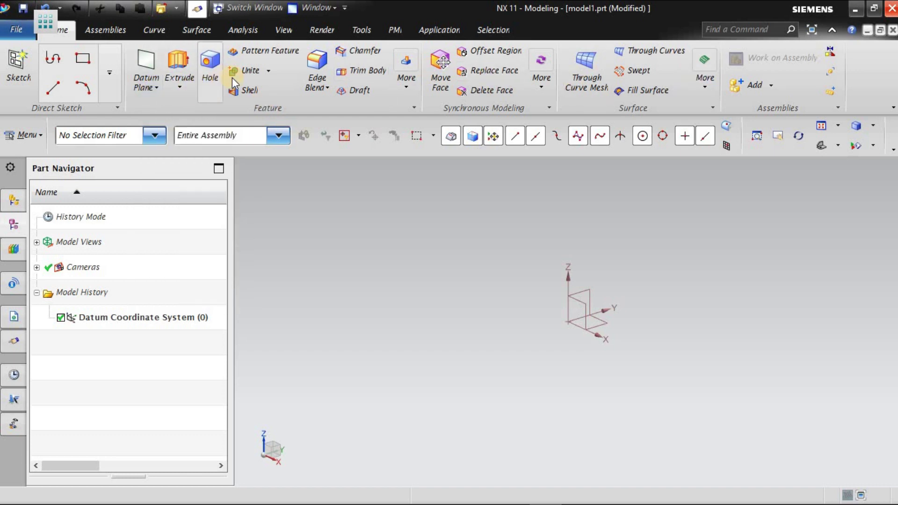
click(270, 71)
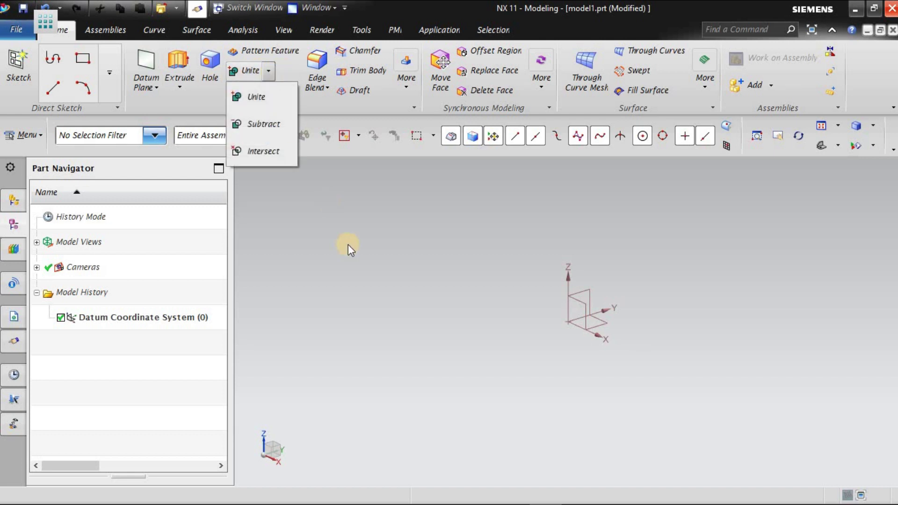
click(365, 271)
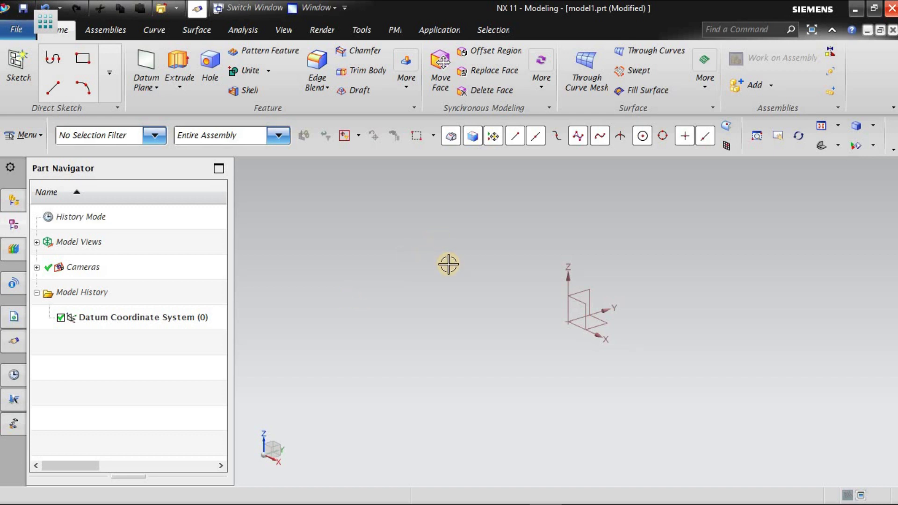
Pan and zoom in and out around the datum coordinate system, and fit the view.
shift+middle_drag(445, 255, 349, 201)
scroll(447, 255, up, 2)
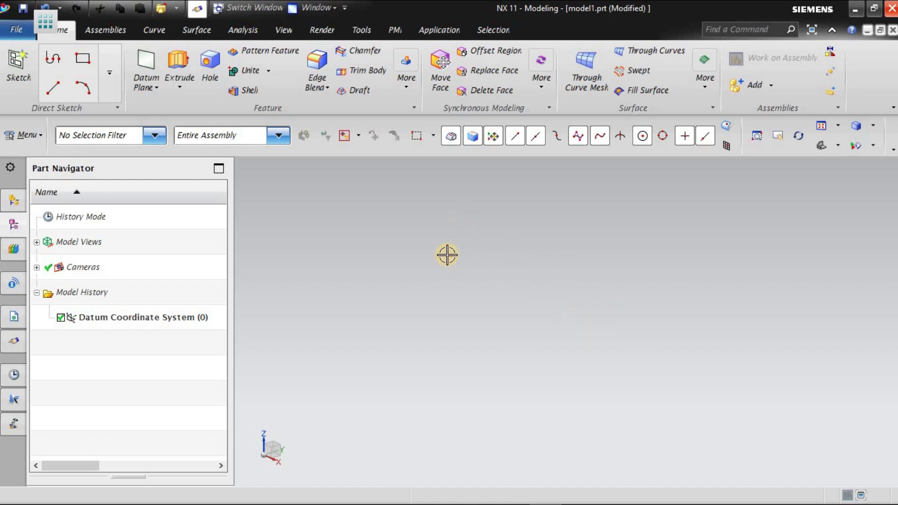
scroll(446, 255, up, 5)
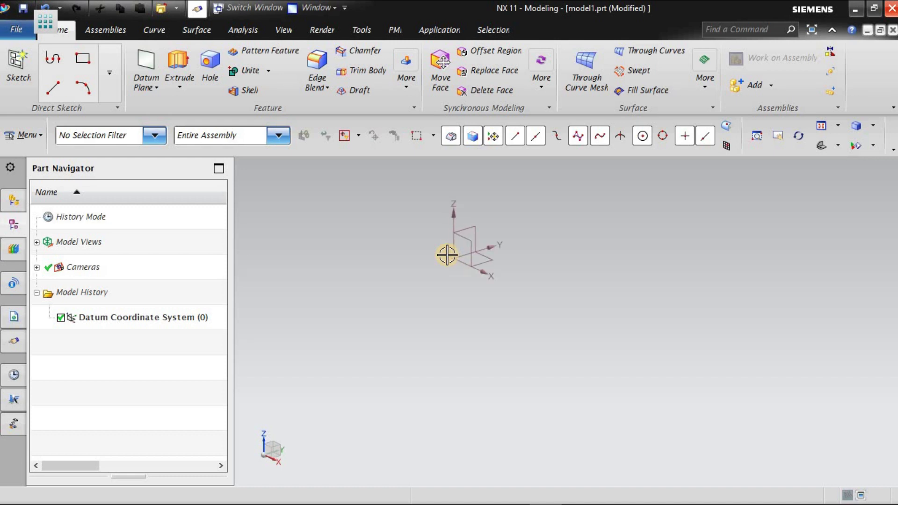
scroll(447, 254, down, 5)
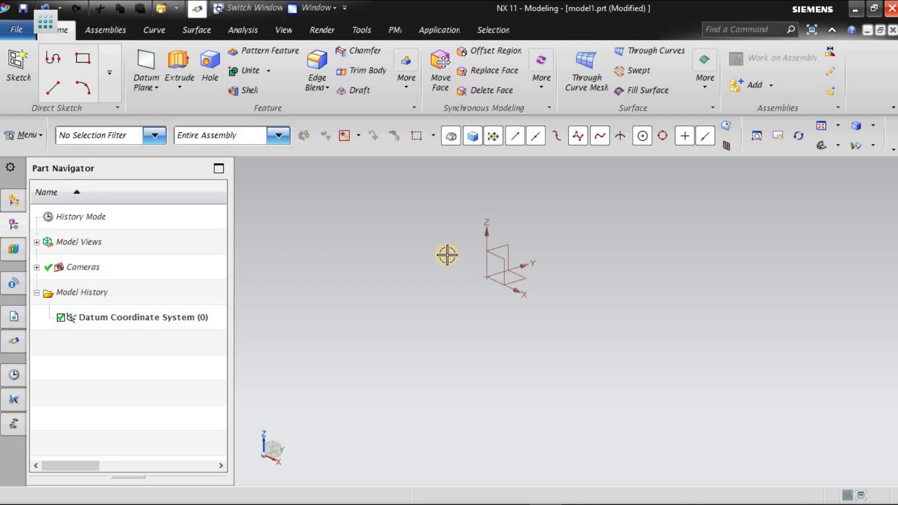
scroll(447, 254, down, 3)
scroll(447, 255, up, 2)
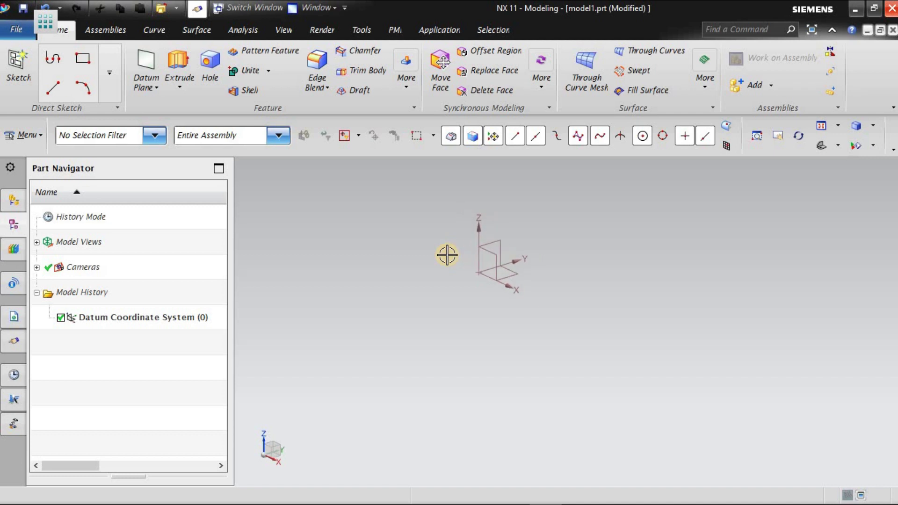
right_click(352, 225)
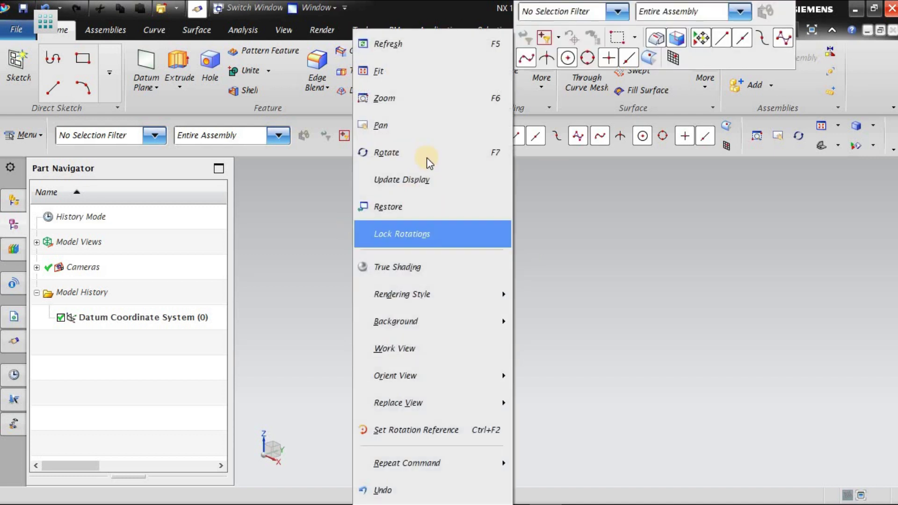
click(415, 71)
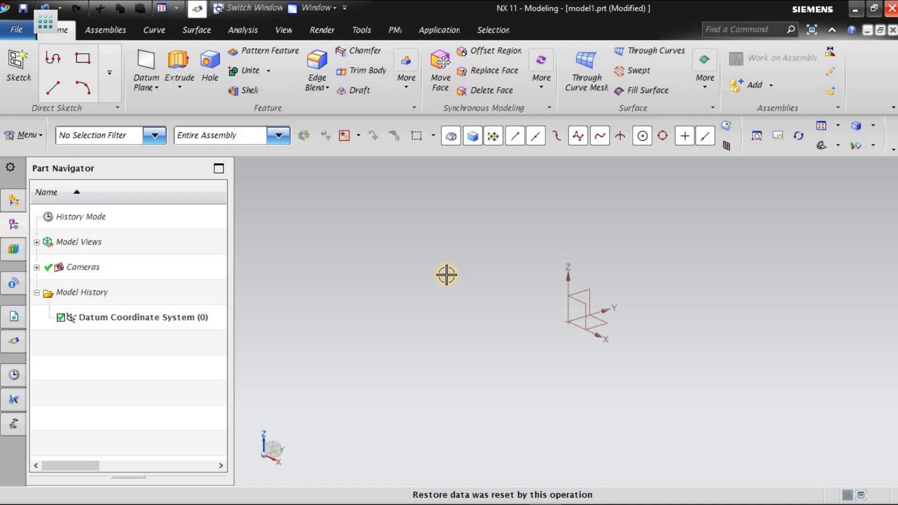
Zoom into rectangular areas around the datum coordinate system, vary the magnification, and fit the view again.
click(753, 136)
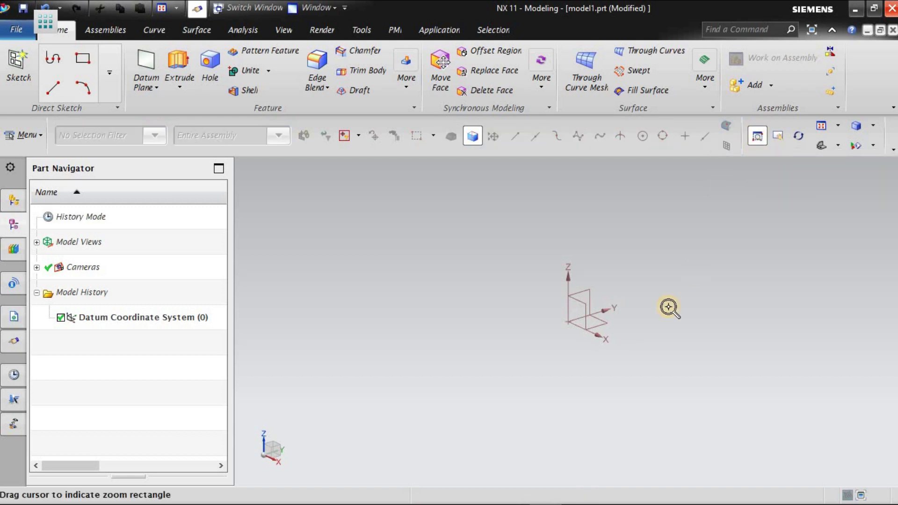
drag(517, 245, 668, 362)
drag(655, 212, 752, 294)
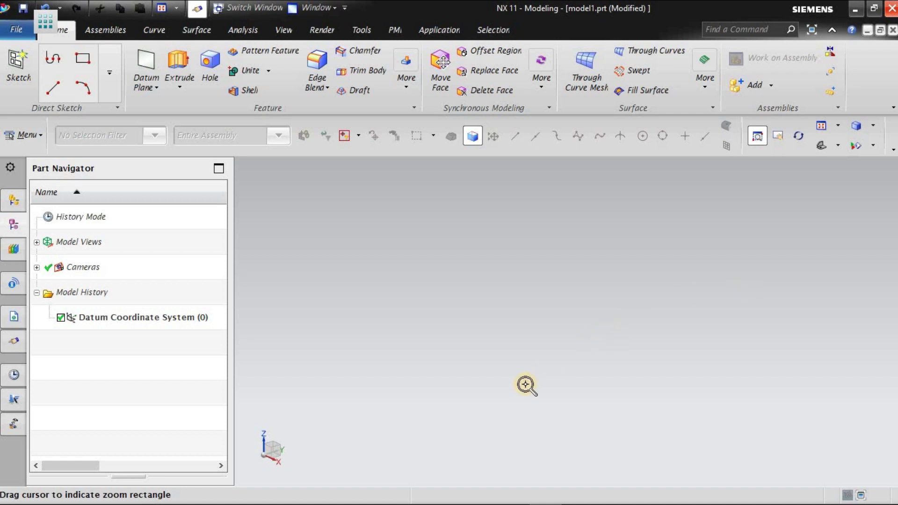
scroll(604, 318, down, 5)
scroll(605, 317, down, 2)
scroll(604, 318, up, 3)
scroll(605, 318, down, 1)
scroll(605, 318, up, 3)
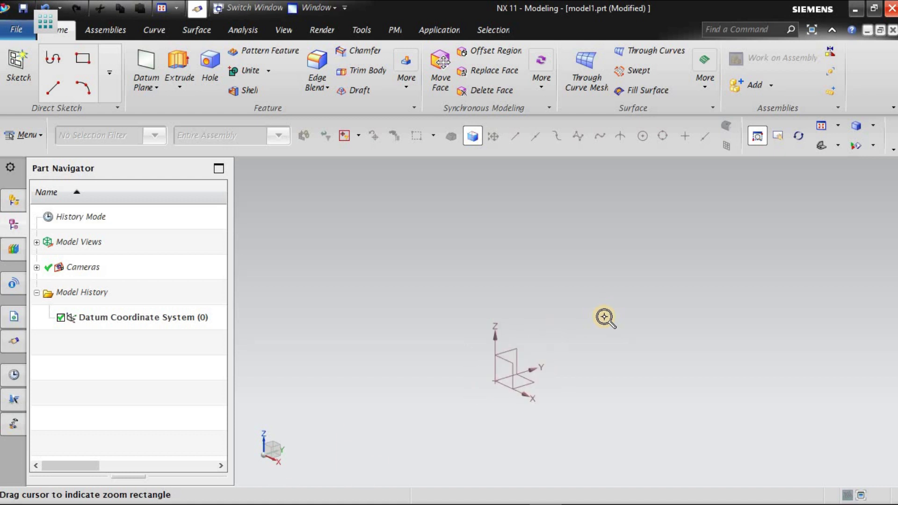
scroll(605, 318, up, 2)
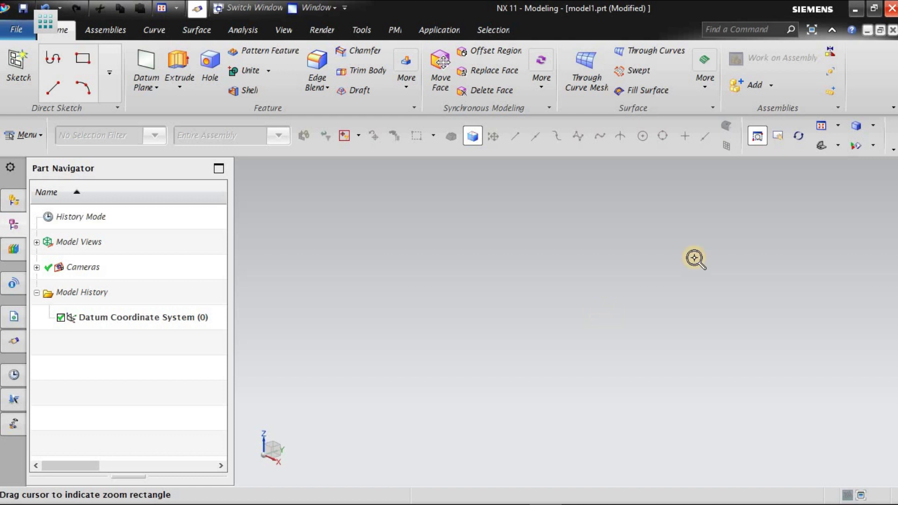
click(822, 125)
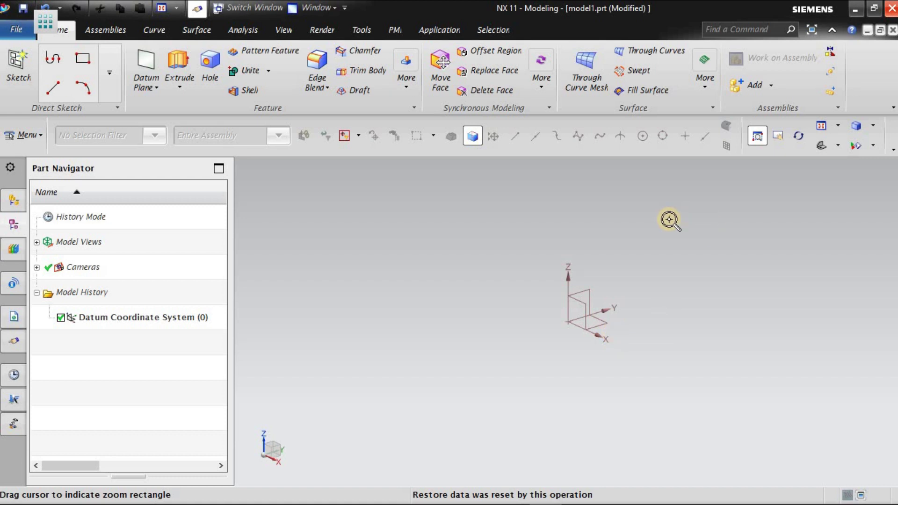
Pan the datum coordinate system to different places across the graphics area with the Pan tool, and refit the view.
click(589, 265)
shift+middle_drag(590, 265, 582, 216)
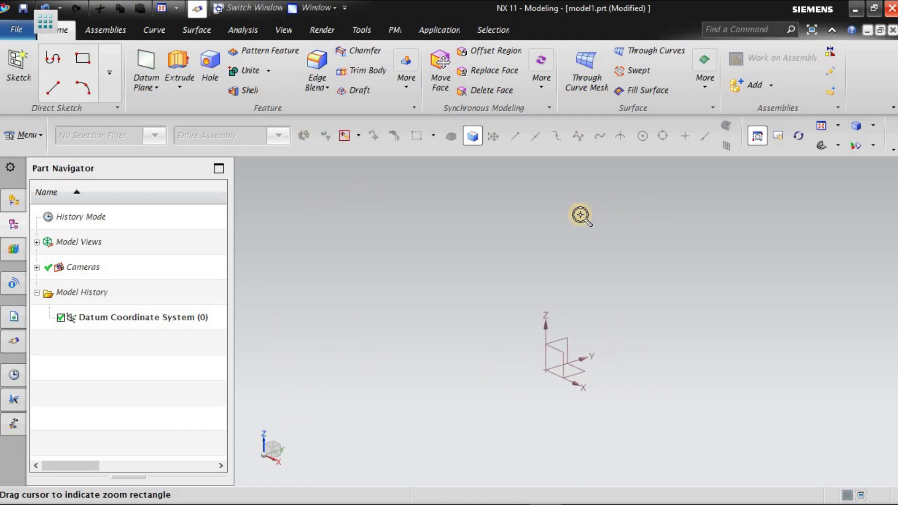
click(778, 134)
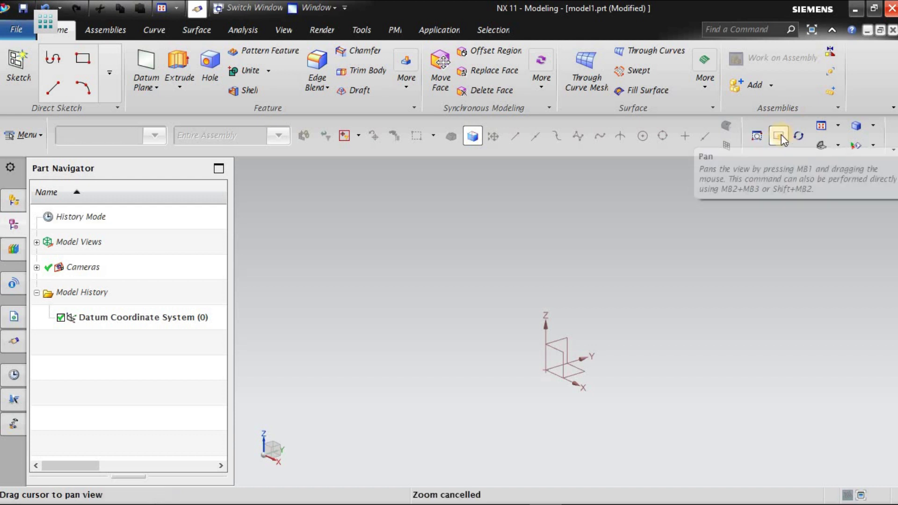
drag(585, 423, 355, 306)
drag(664, 393, 611, 391)
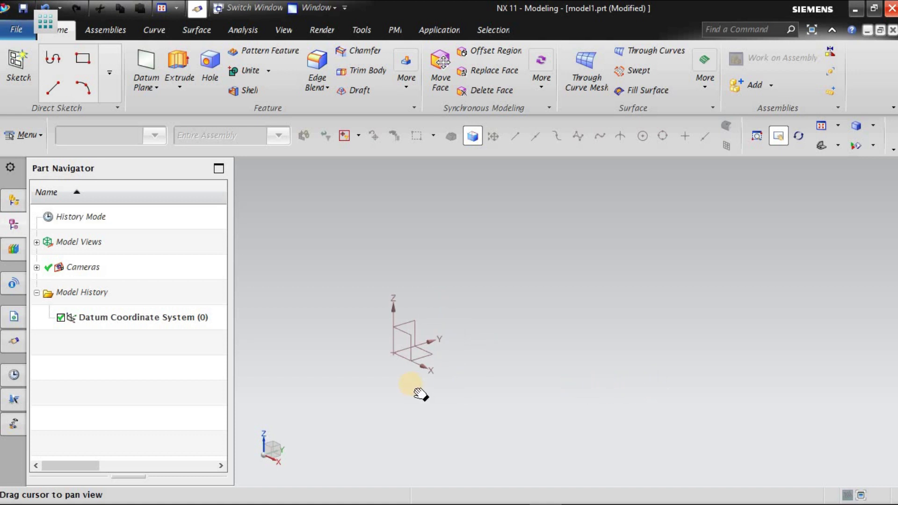
drag(367, 387, 664, 377)
drag(411, 327, 373, 326)
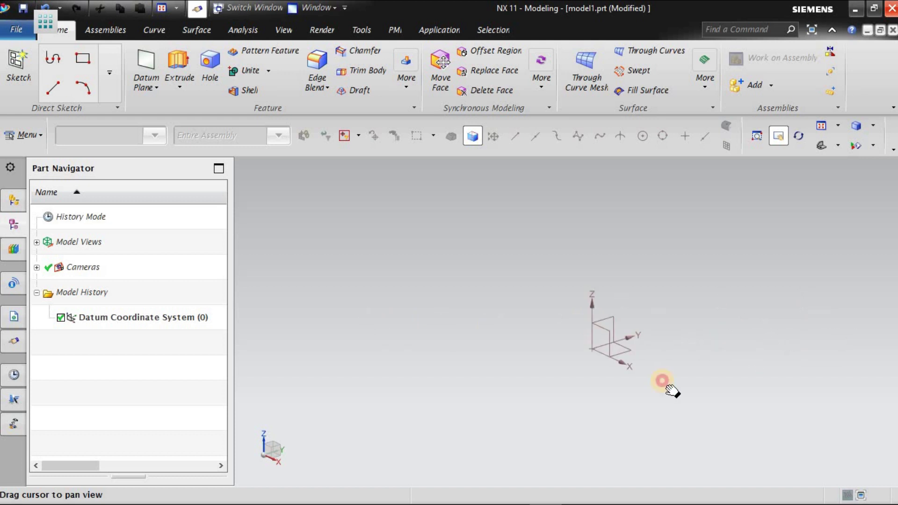
drag(816, 403, 633, 403)
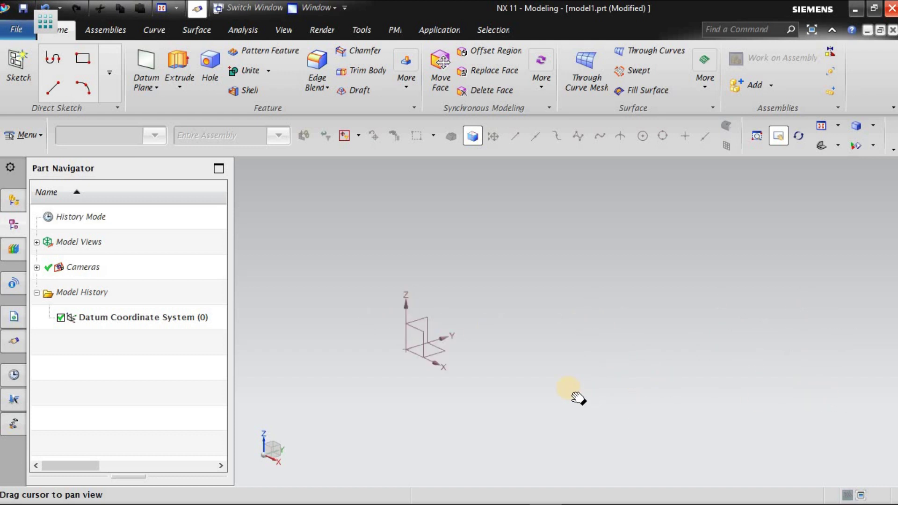
drag(581, 325, 496, 405)
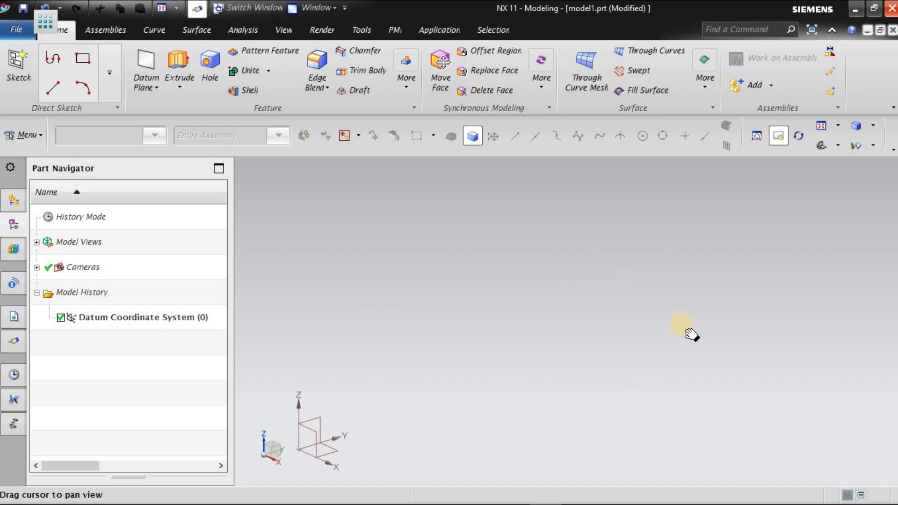
click(824, 127)
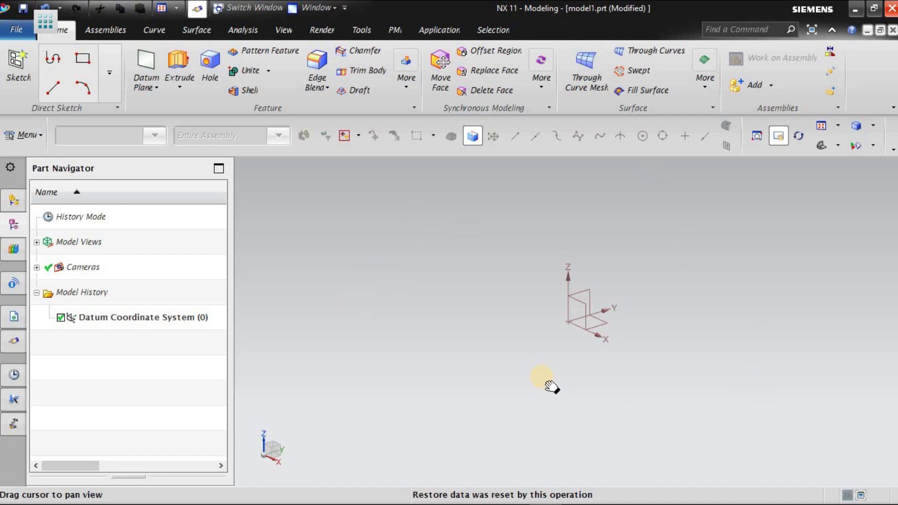
Rotate the view about X-Y around the datum coordinate system and restore the original orientation.
click(800, 136)
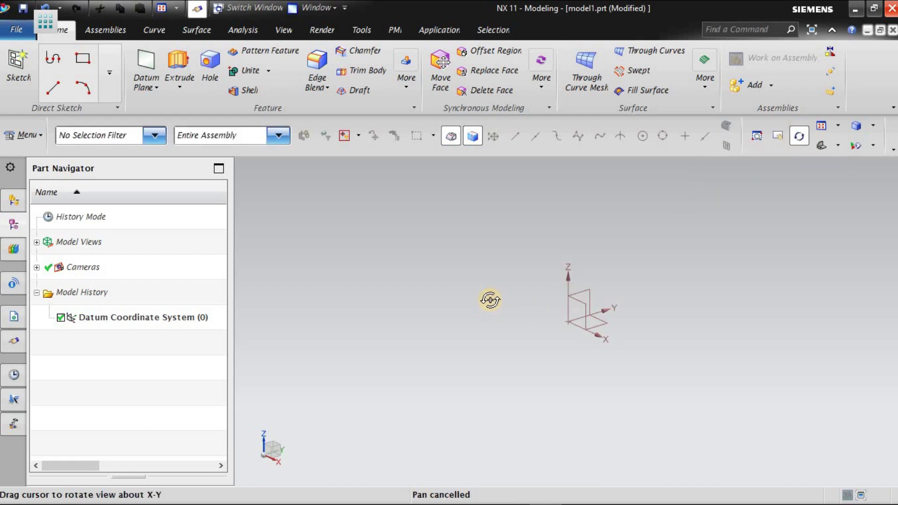
drag(513, 293, 358, 417)
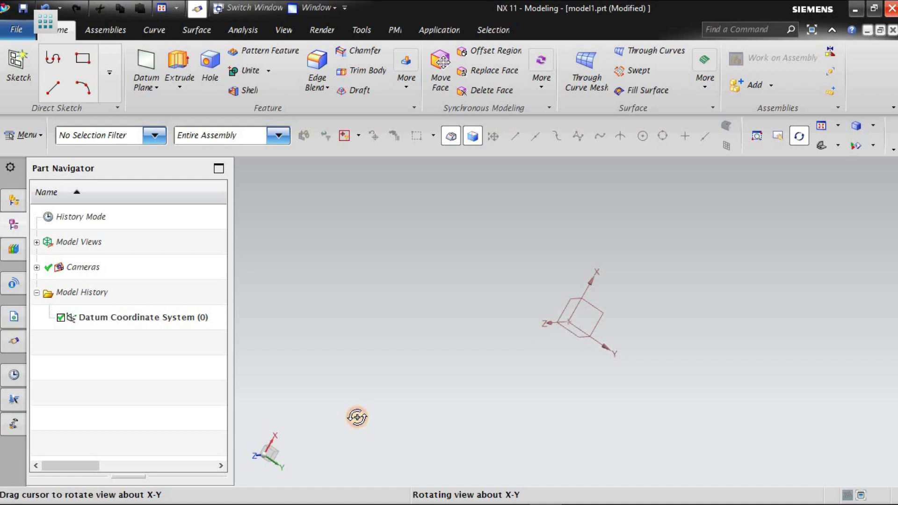
click(820, 144)
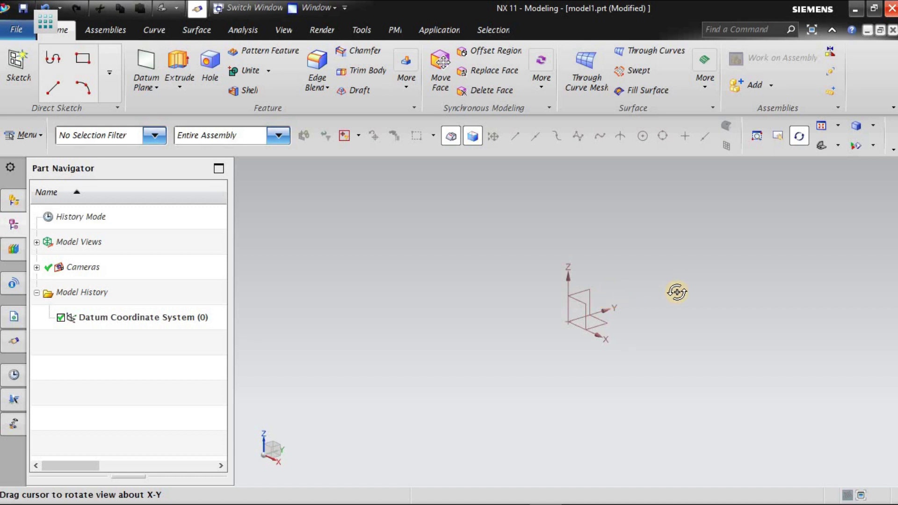
right_click(661, 228)
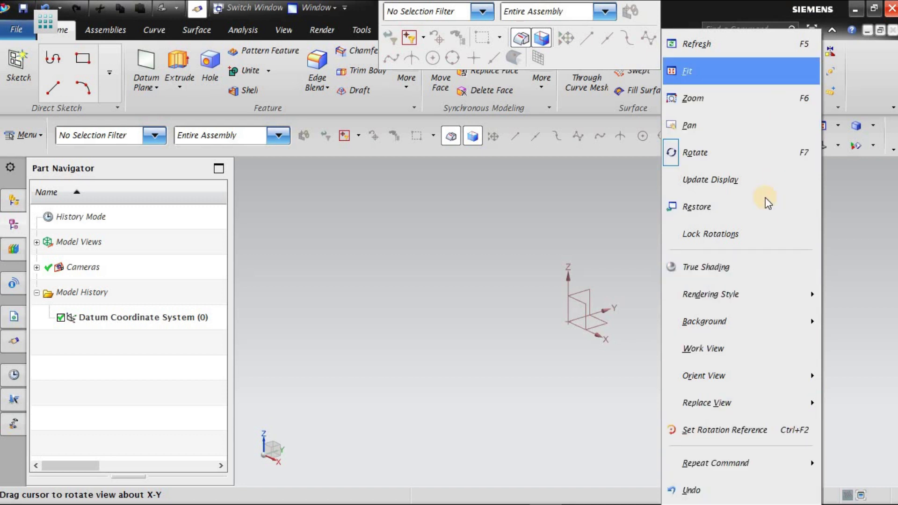
right_click(651, 219)
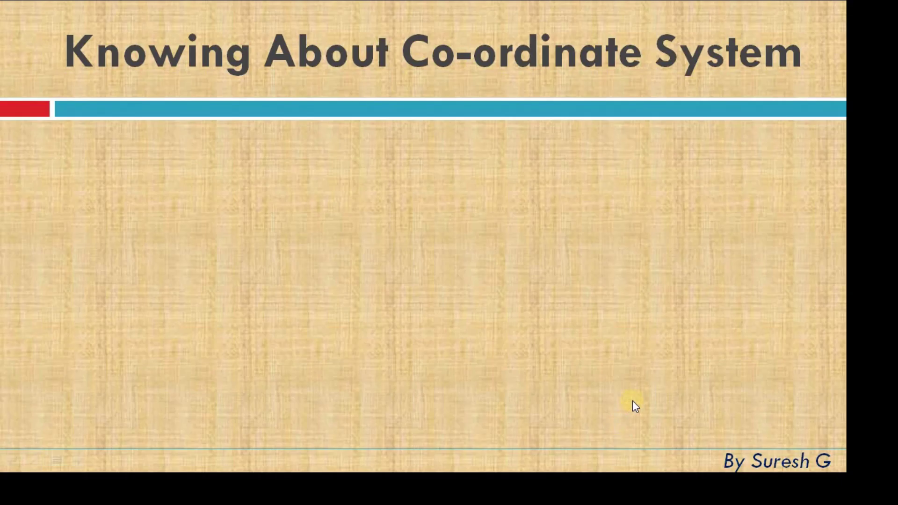
click(642, 378)
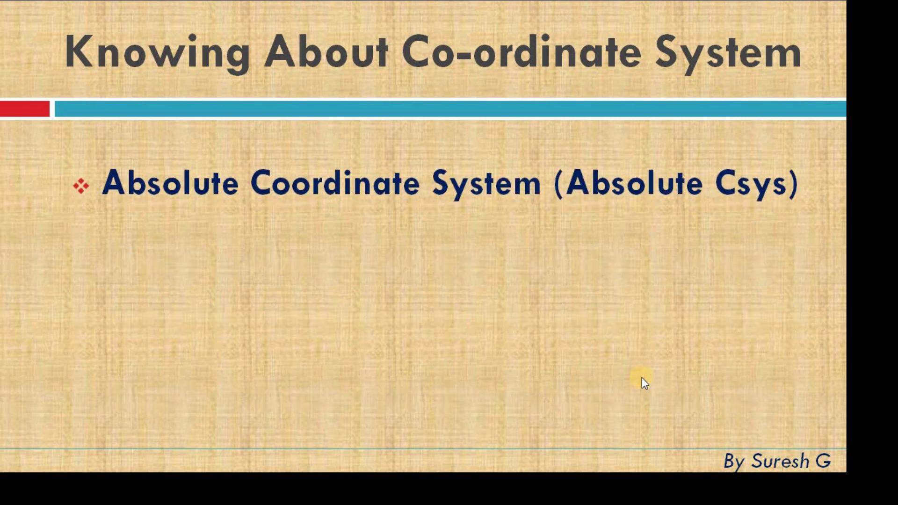
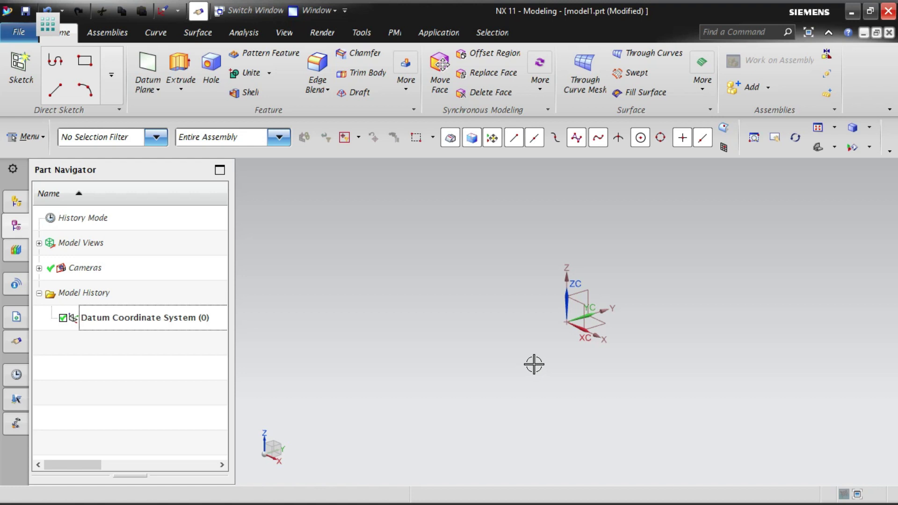
Hide the work coordinate system at the datum origin and display it again.
key(w)
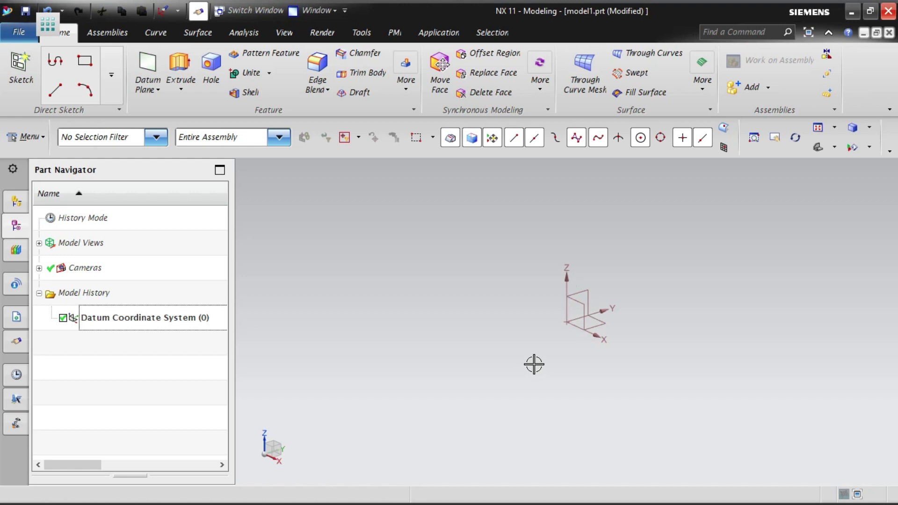
key(w)
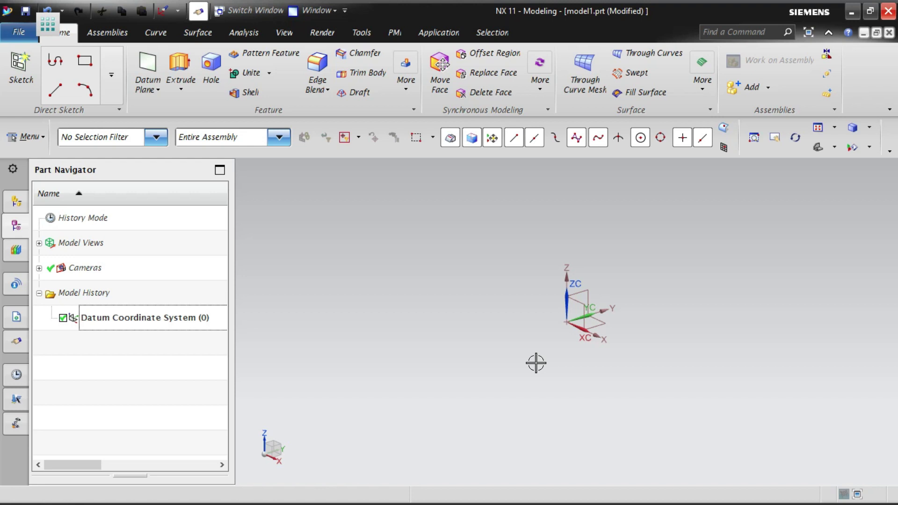
Move the work coordinate system's origin to a free point at about XC -30.6, YC 108.8, ZC 0 mm.
click(21, 137)
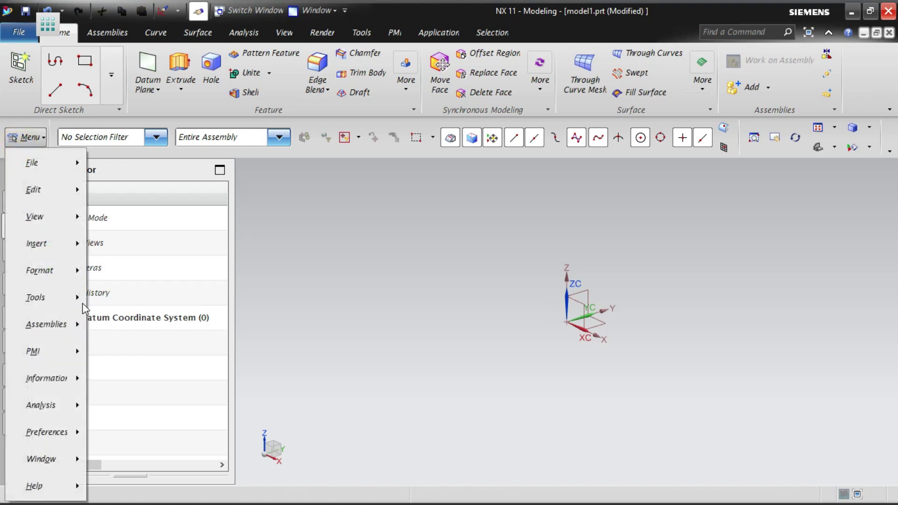
mouse_move(60, 273)
mouse_move(154, 340)
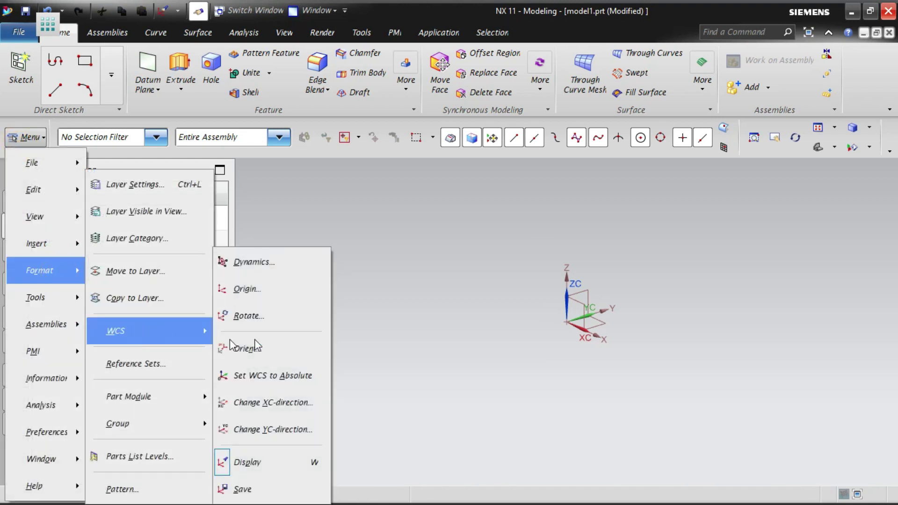
click(257, 294)
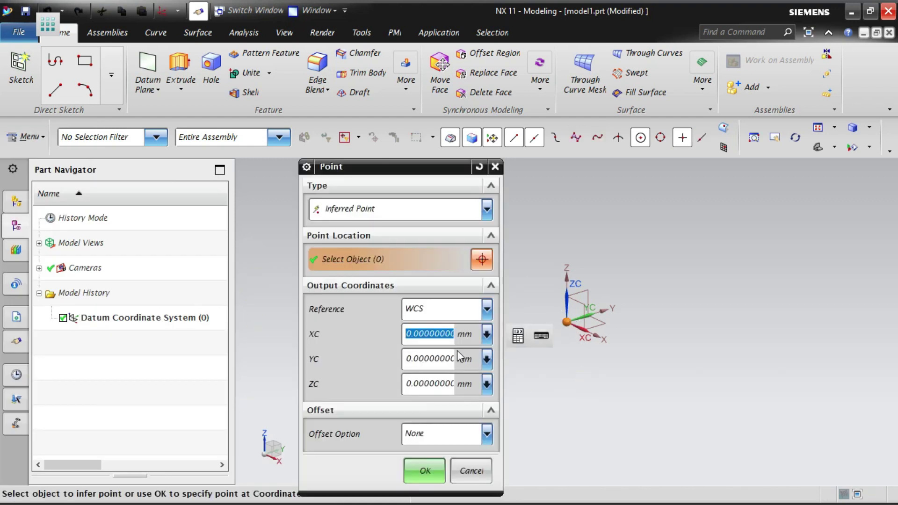
click(724, 238)
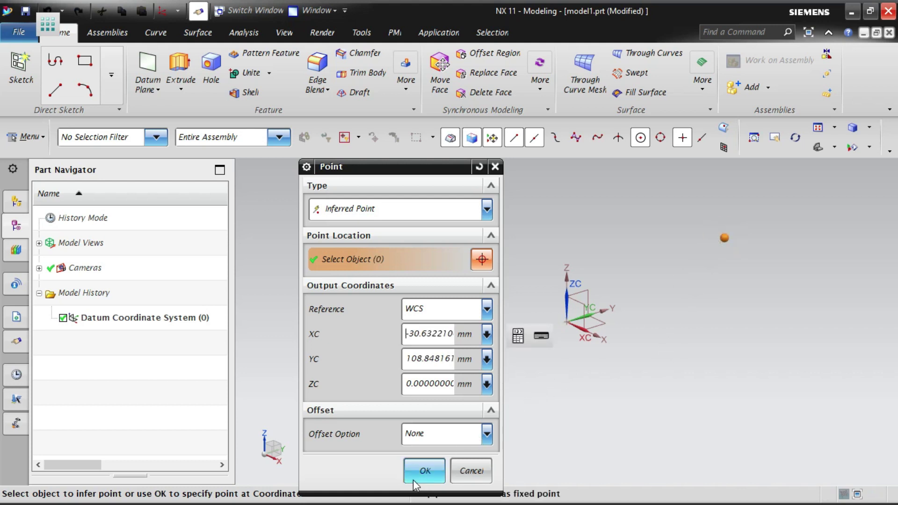
click(423, 471)
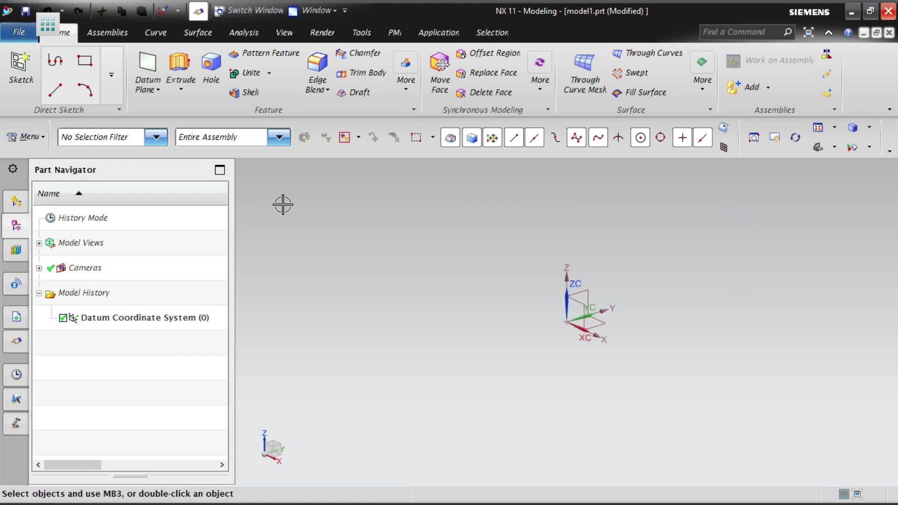
Start a Block design feature, reduce its dialog to the fewer-options version, and restore all the options.
click(27, 137)
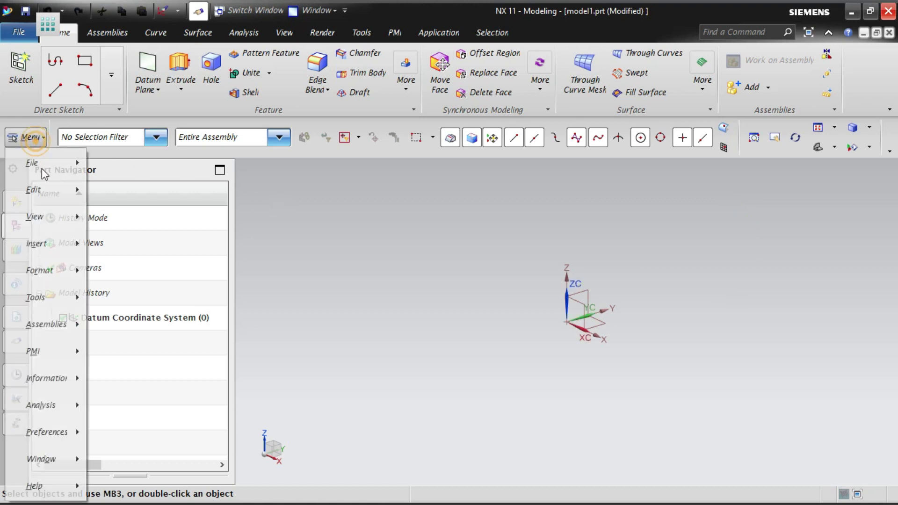
click(42, 241)
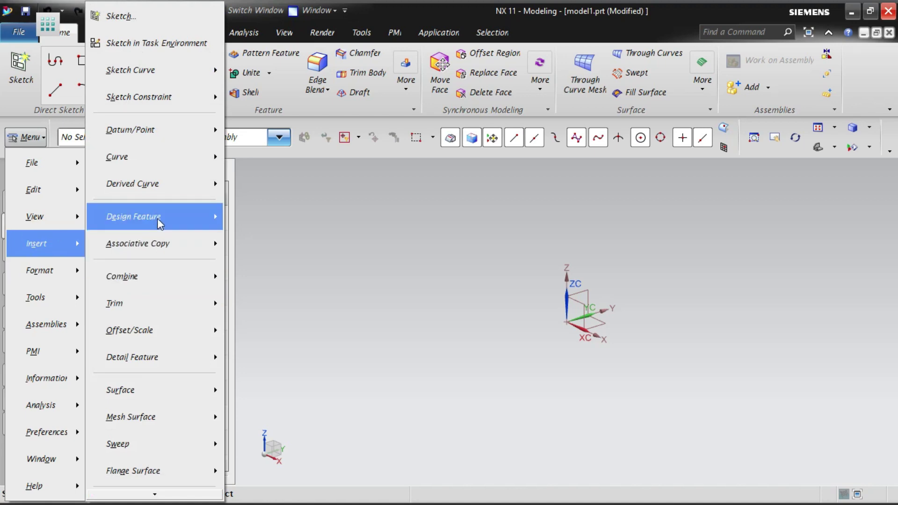
mouse_move(158, 221)
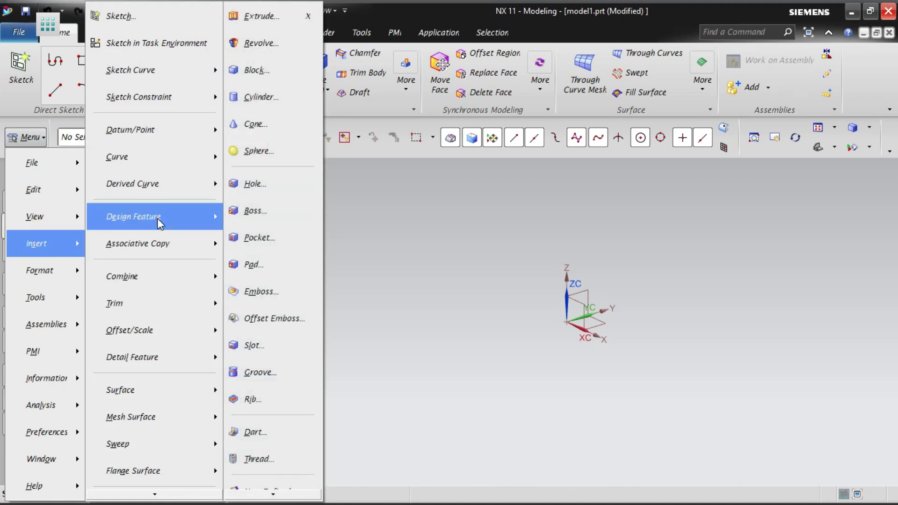
click(275, 78)
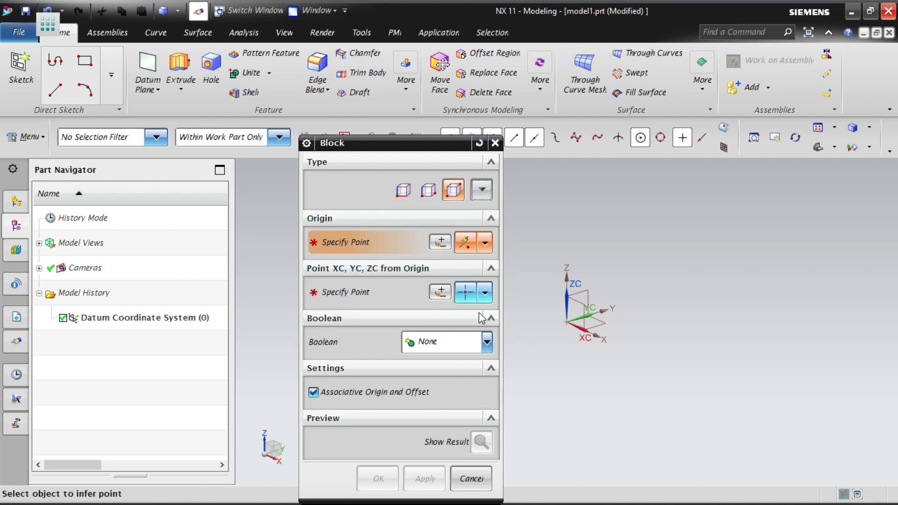
click(307, 144)
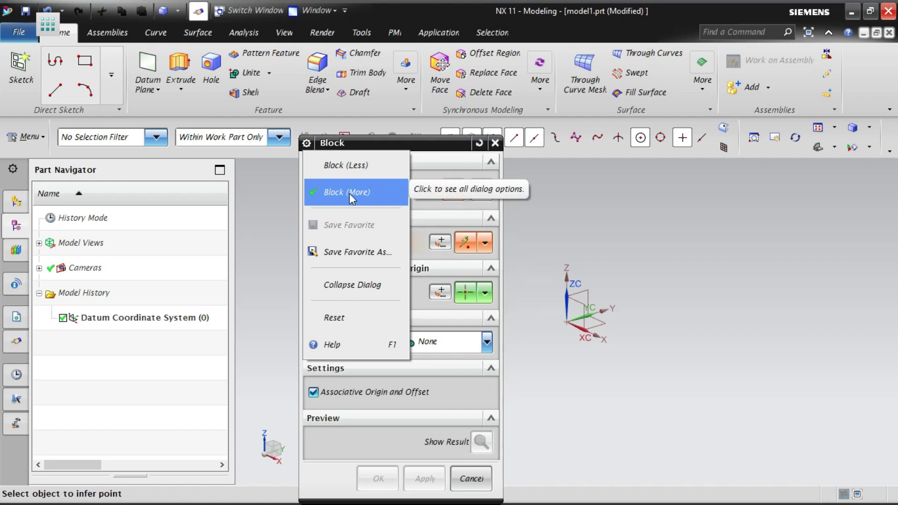
click(376, 165)
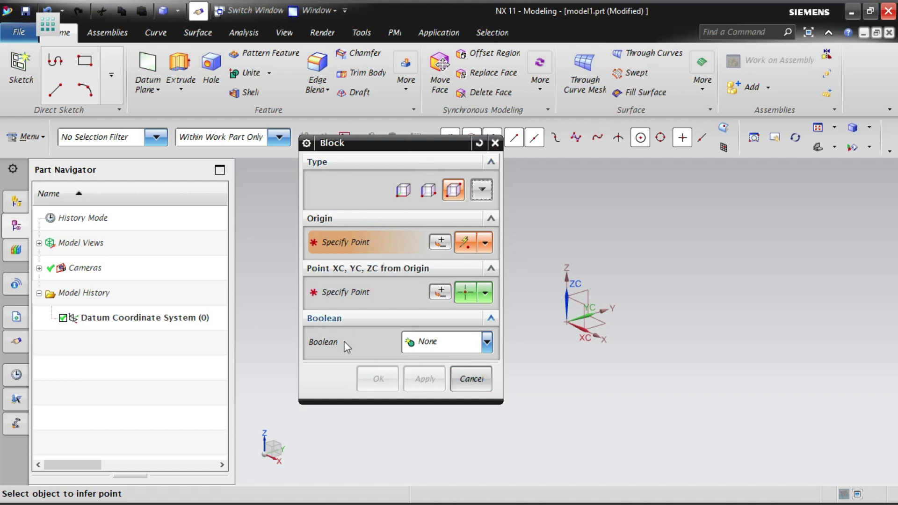
click(307, 144)
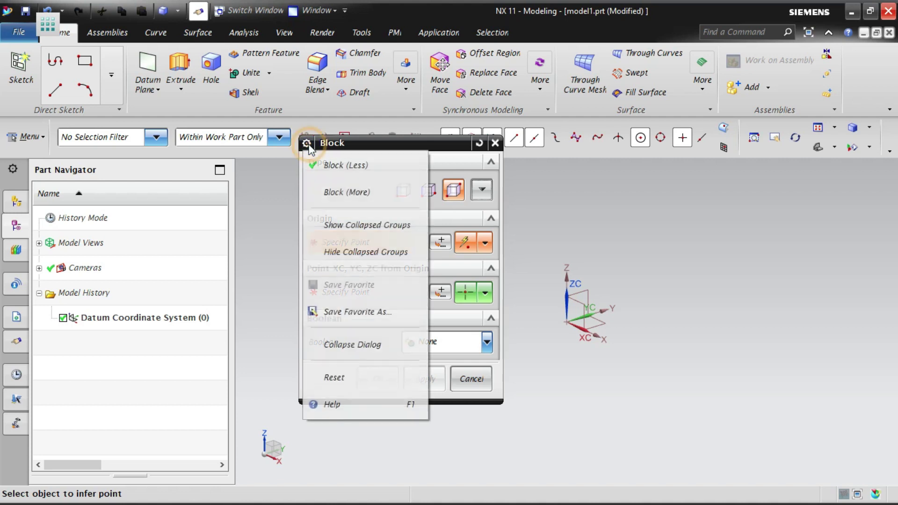
click(358, 193)
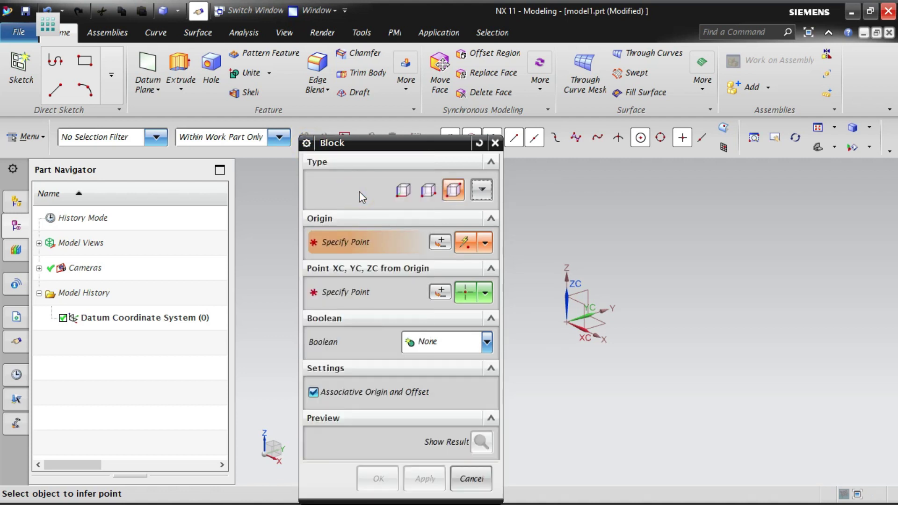
Hide the block type shortcuts so the types form a list, and set the type to Origin and Edge Lengths.
drag(391, 148, 394, 84)
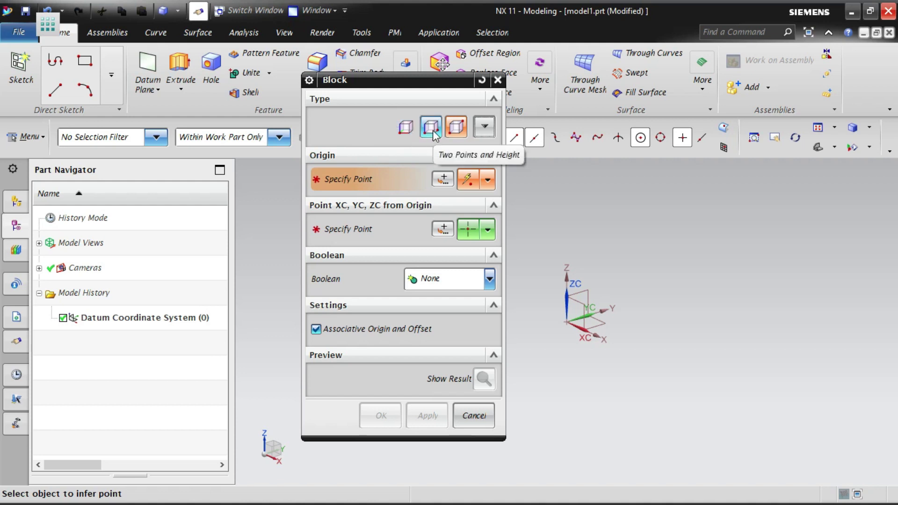
click(485, 126)
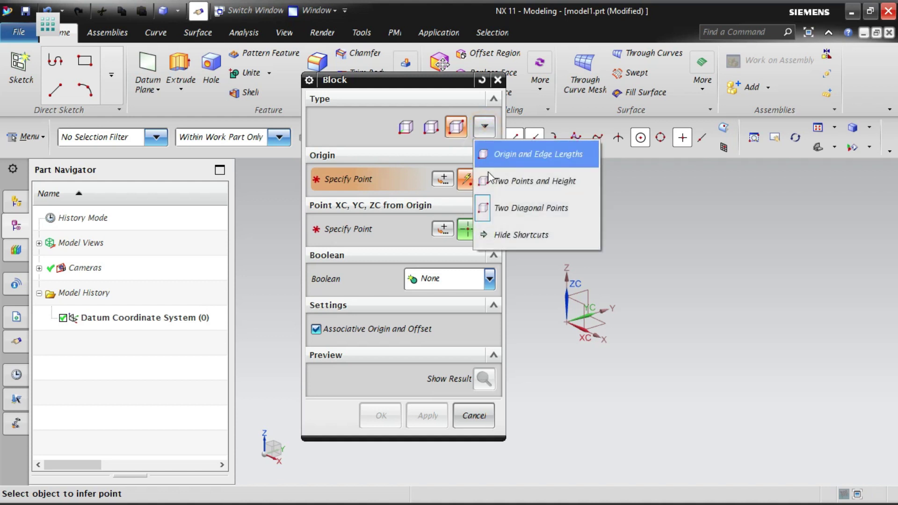
click(515, 235)
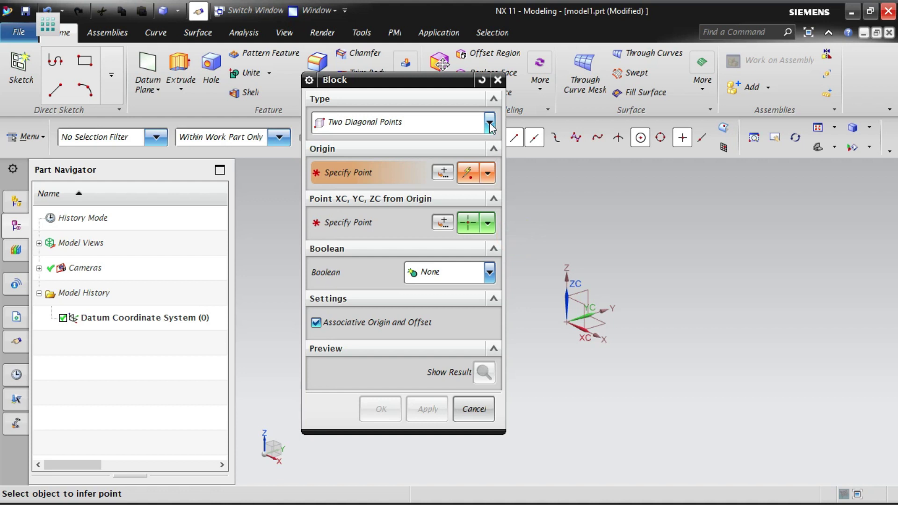
click(489, 122)
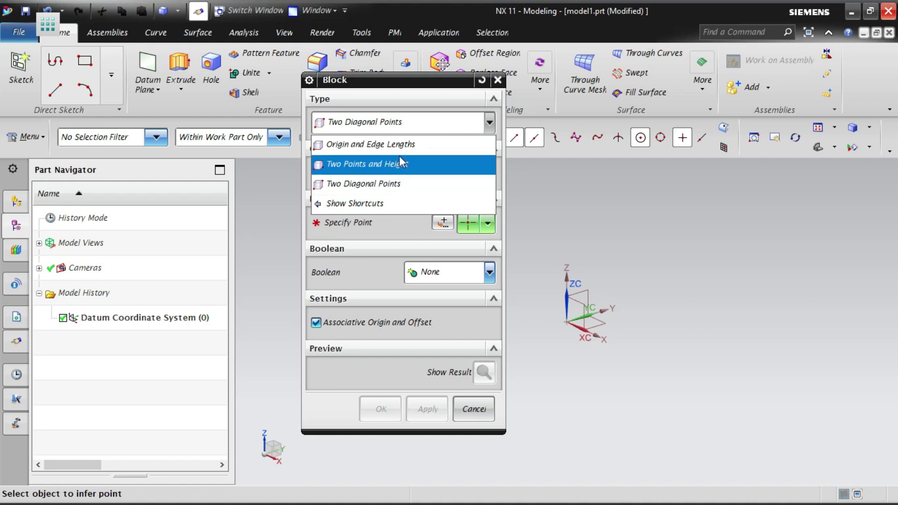
click(444, 90)
click(393, 121)
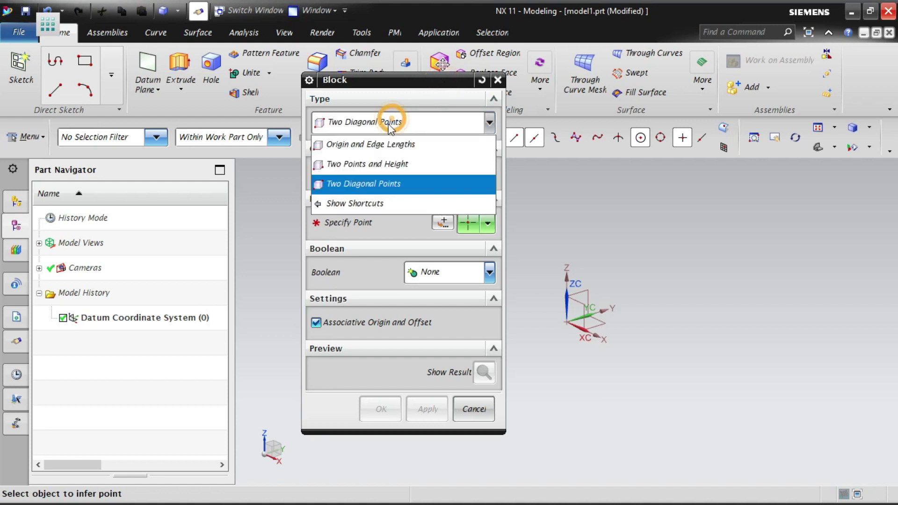
click(361, 146)
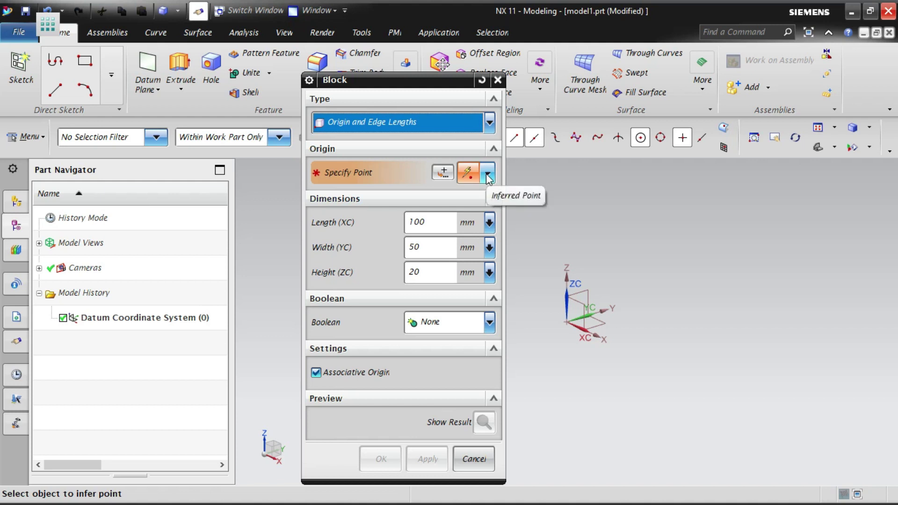
Place the block's origin at absolute 0, 0, 0 and preview the block at 100 × 50 × 20 mm.
click(445, 171)
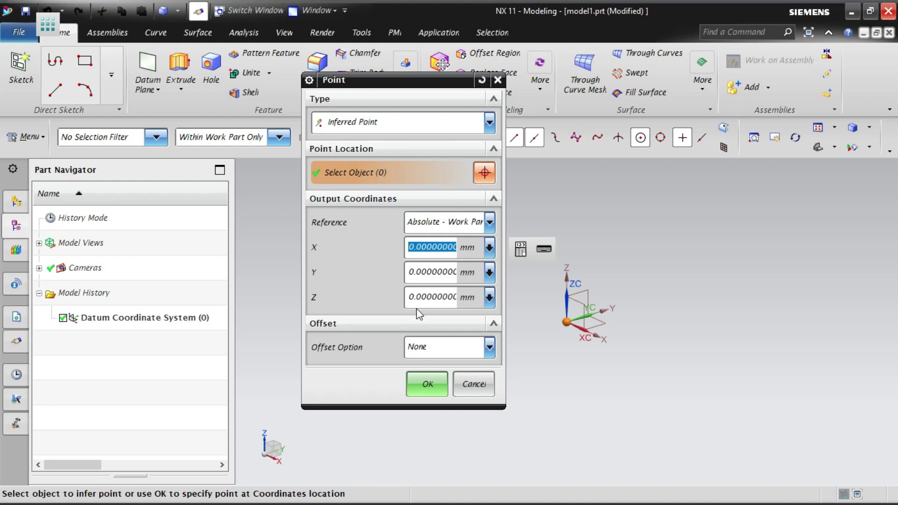
click(420, 378)
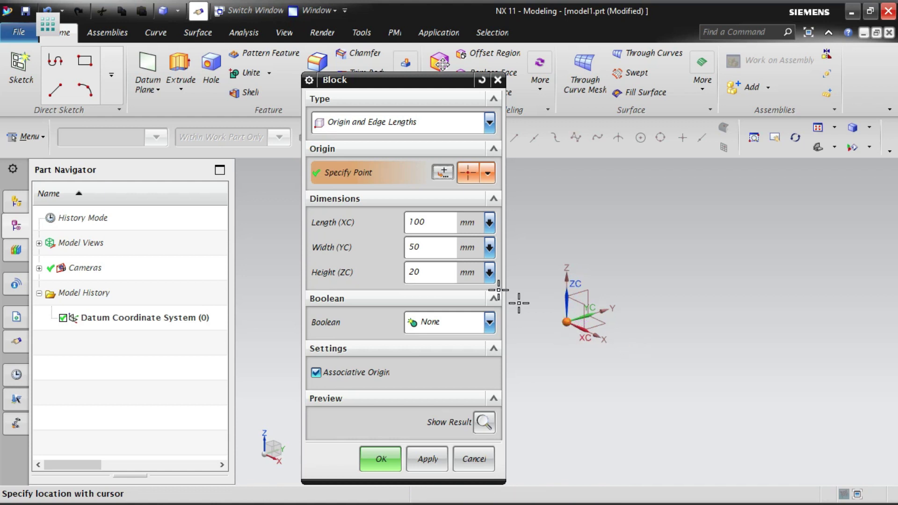
double_click(435, 223)
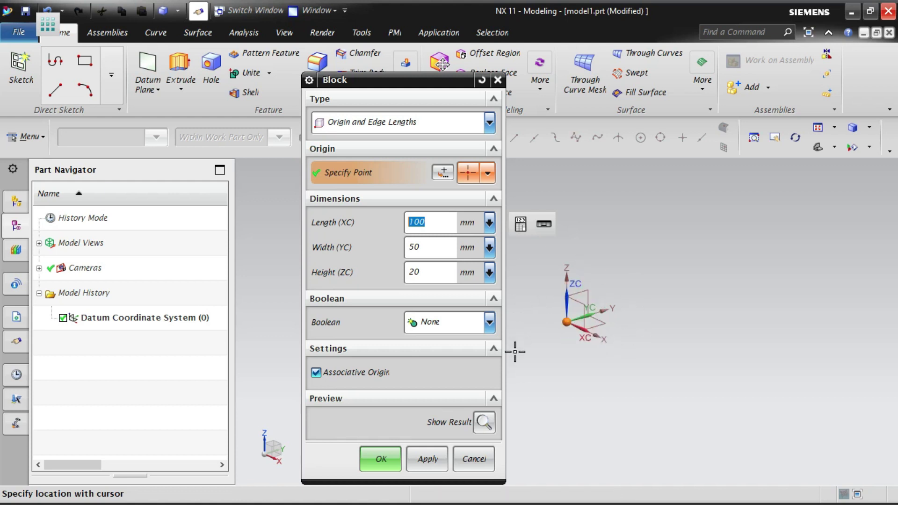
drag(449, 80, 396, 74)
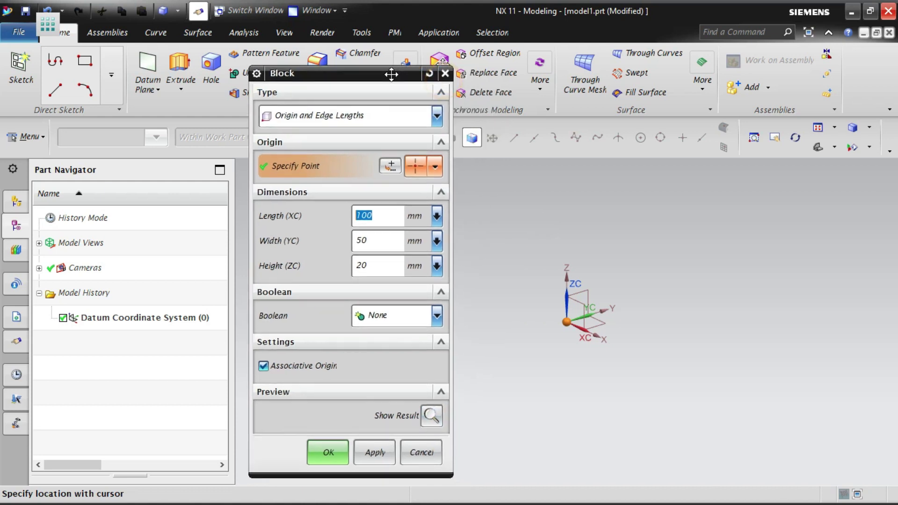
click(439, 421)
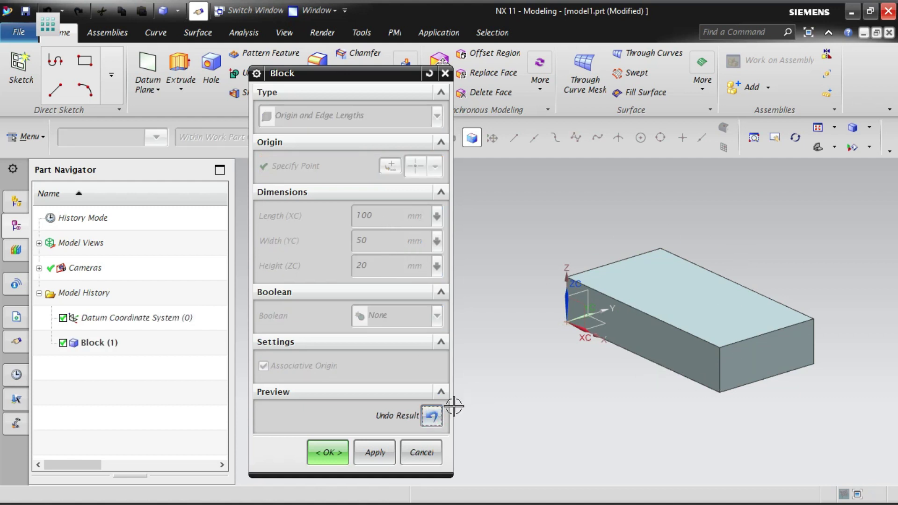
click(431, 418)
click(434, 416)
Set the block's height to 30 mm, preview the result, and undo the preview.
click(372, 266)
text(30)
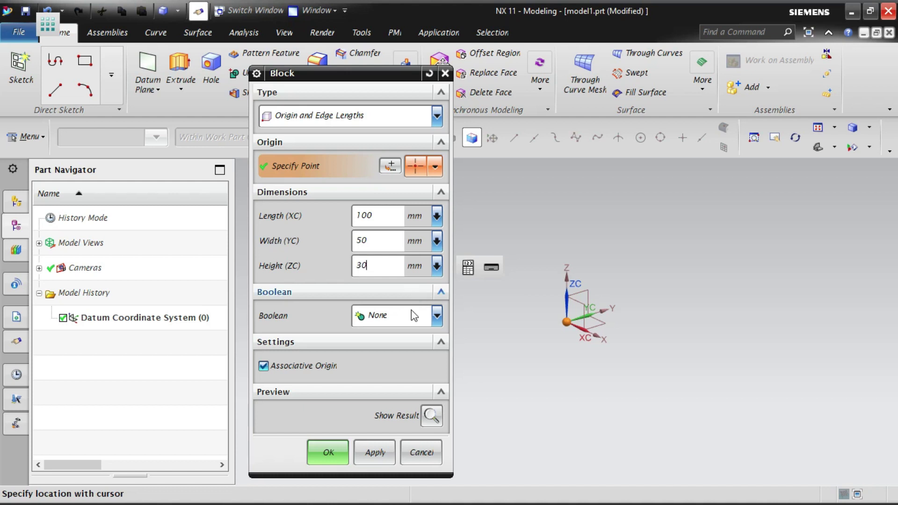
click(431, 416)
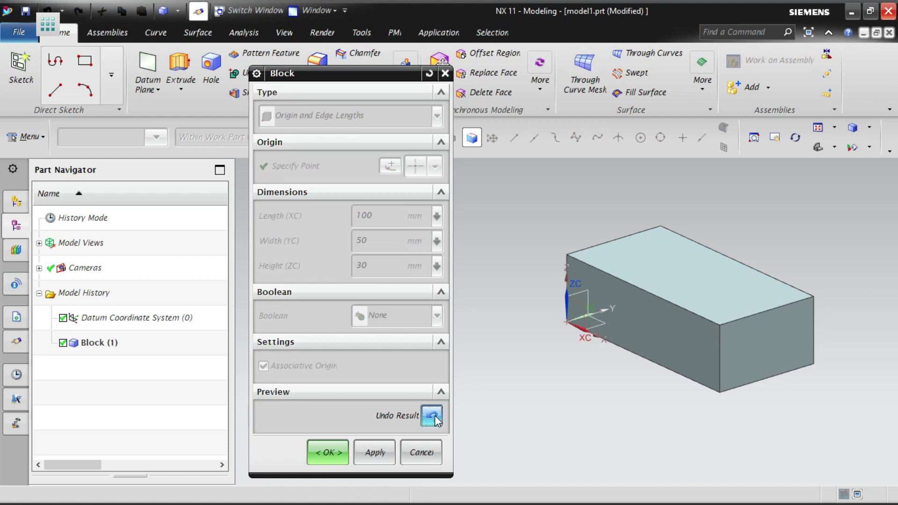
click(432, 417)
Set the block's height to 25 mm, preview it, create the block, and leave the Block command.
double_click(377, 267)
text(25)
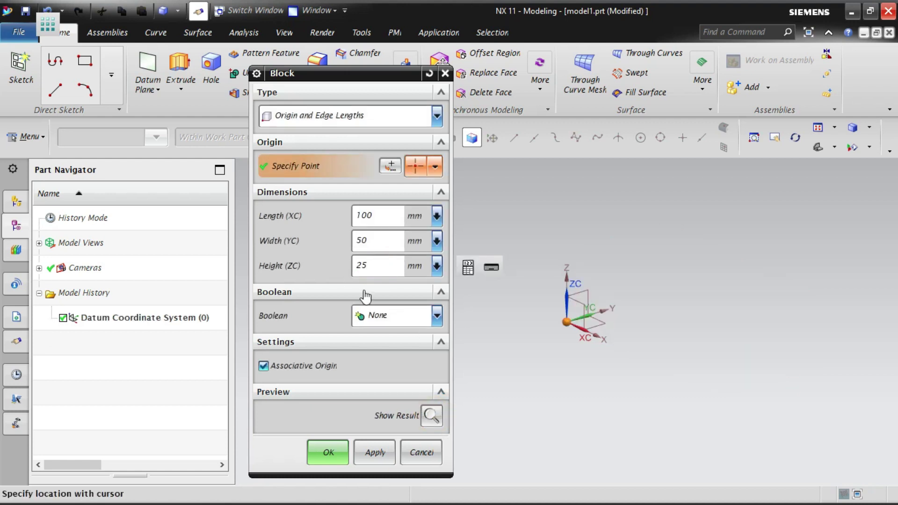
click(431, 416)
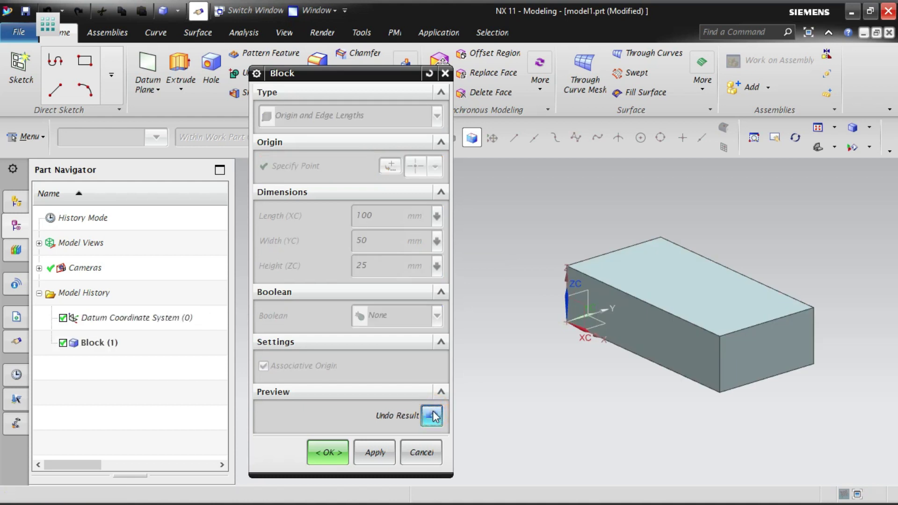
click(374, 453)
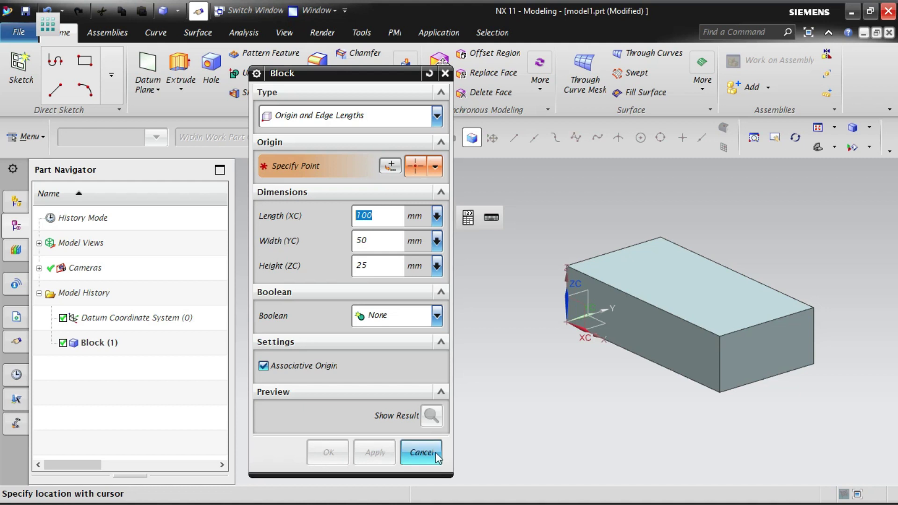
click(411, 115)
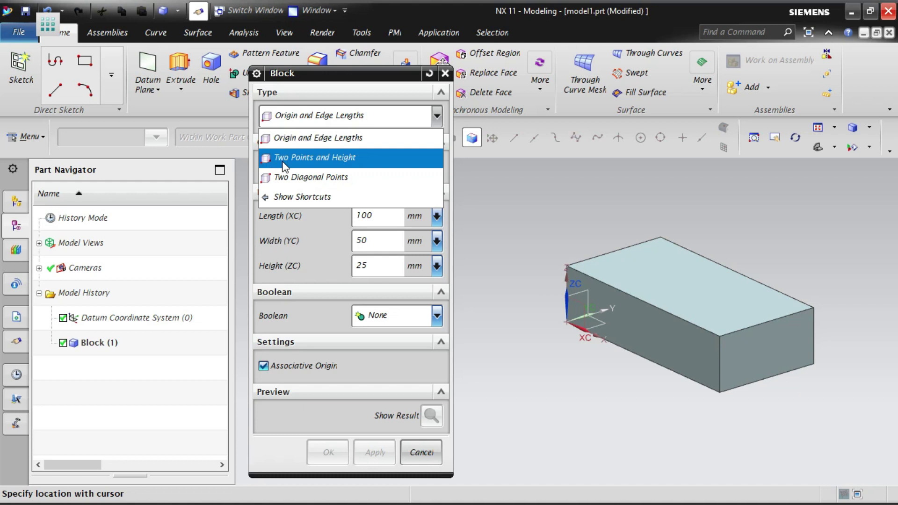
click(380, 268)
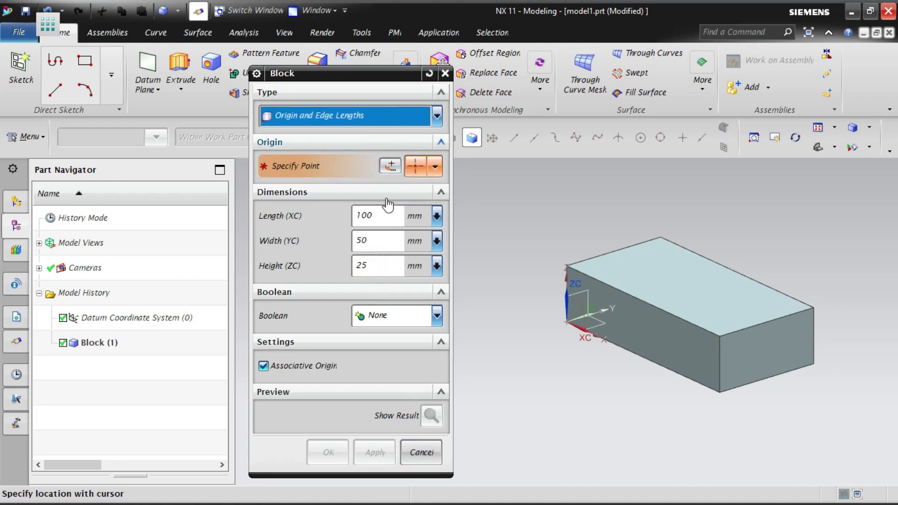
click(421, 453)
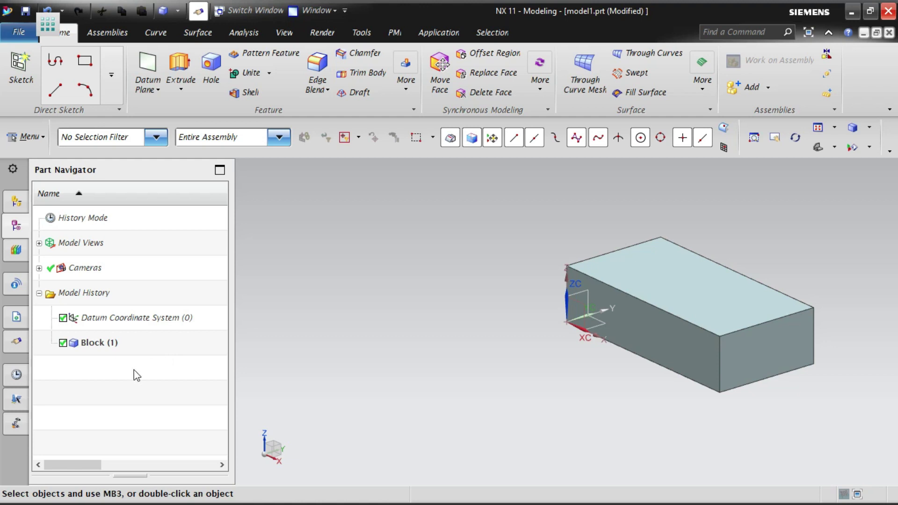
Delete the block from the model history.
click(128, 345)
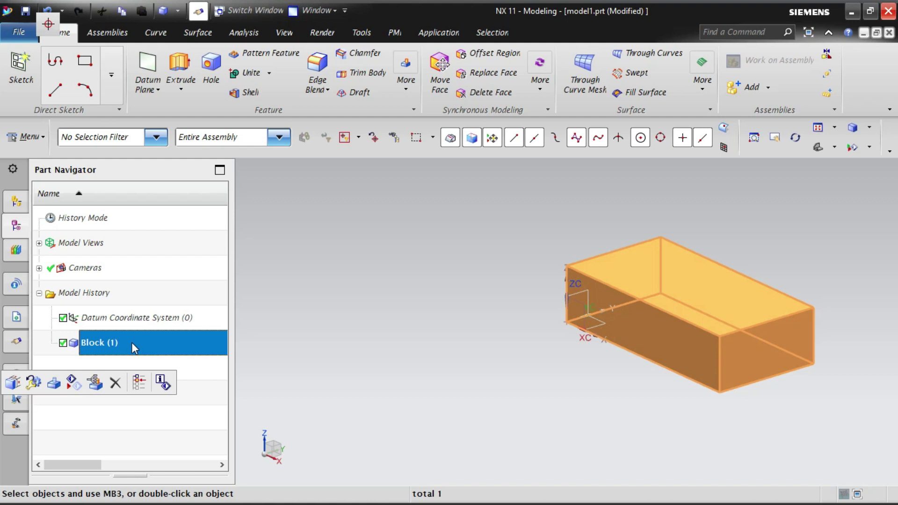
click(115, 383)
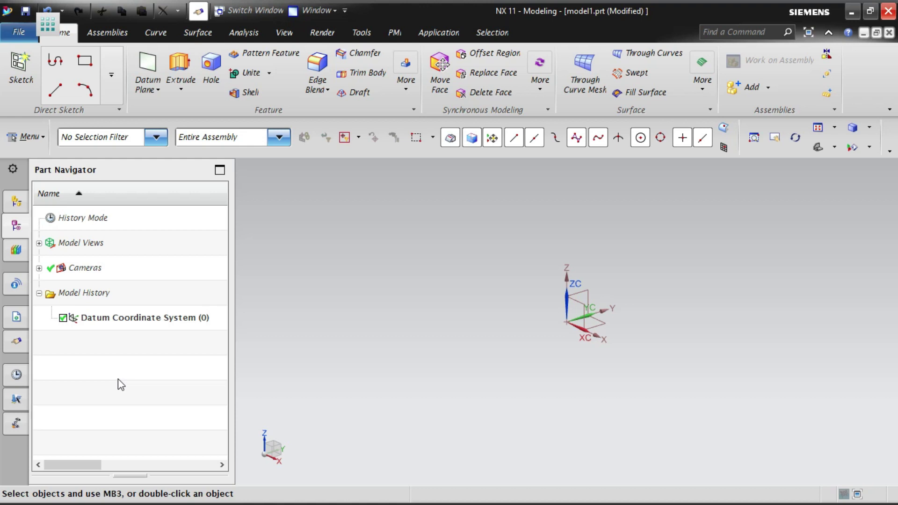
click(29, 138)
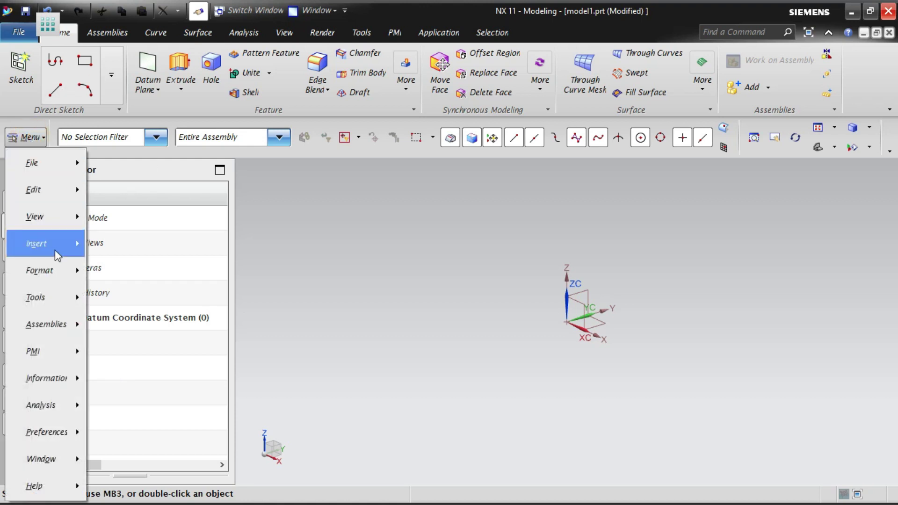
click(58, 252)
click(276, 137)
double_click(29, 140)
click(29, 138)
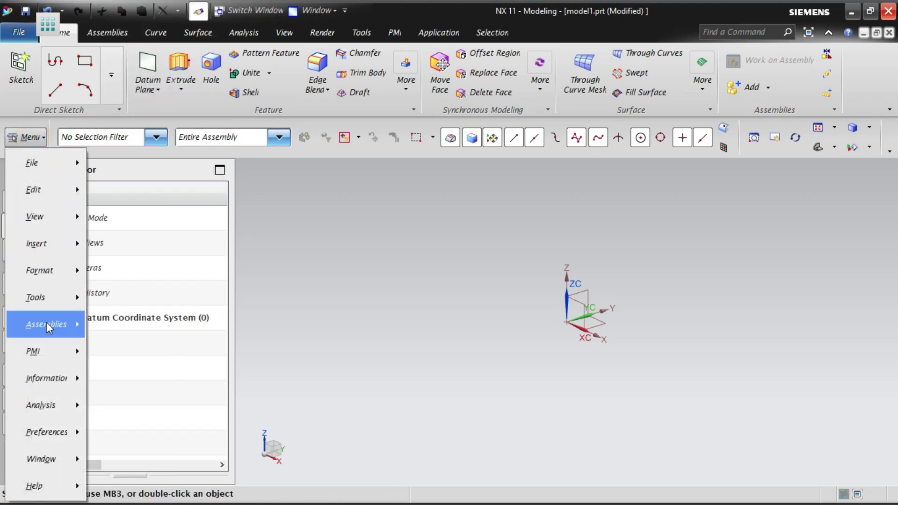
click(51, 244)
mouse_move(164, 221)
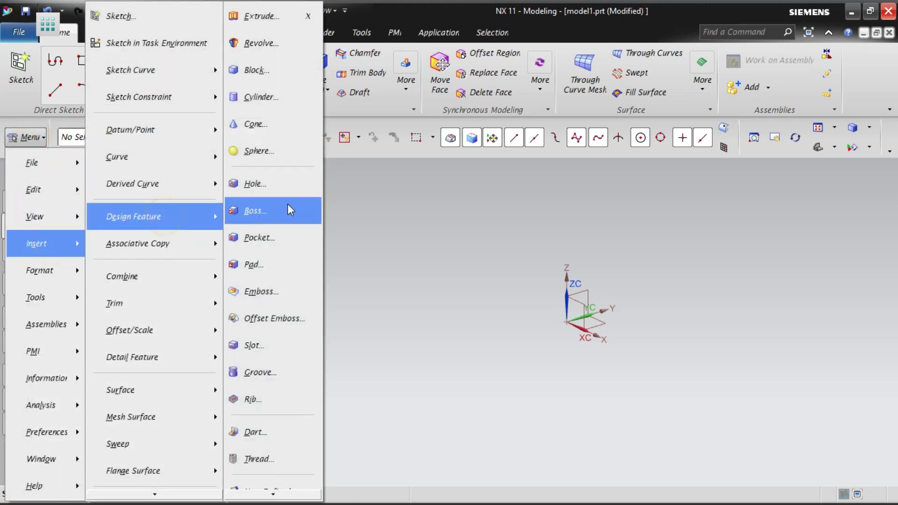
click(284, 41)
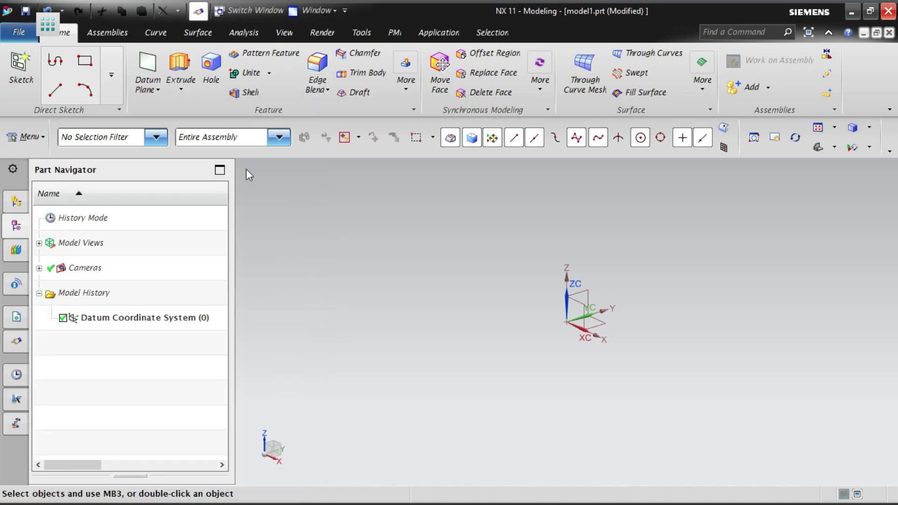
Start a new block primitive and set its definition type to Two Points and Height.
click(34, 140)
click(57, 244)
mouse_move(163, 224)
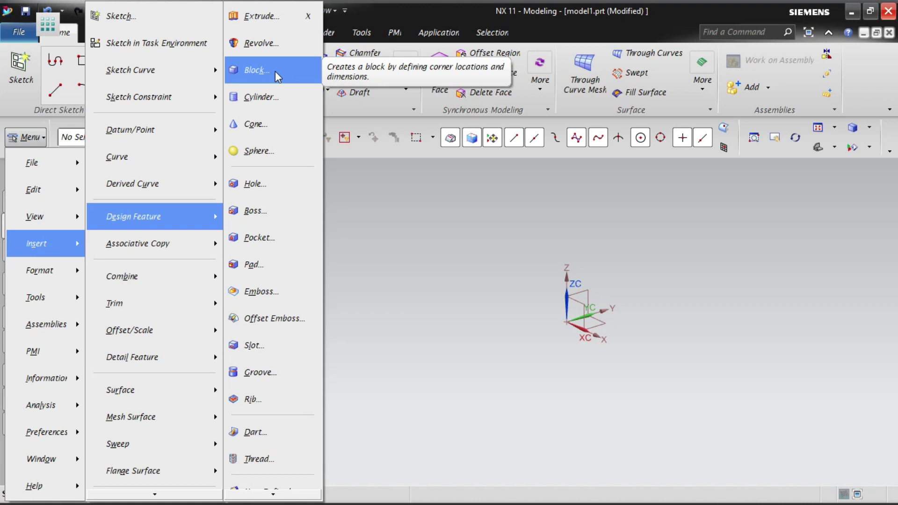
click(276, 71)
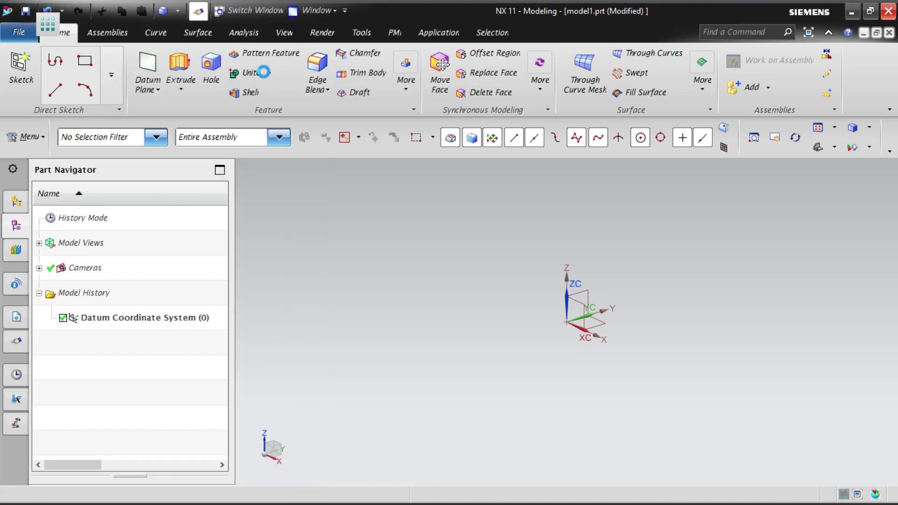
click(401, 119)
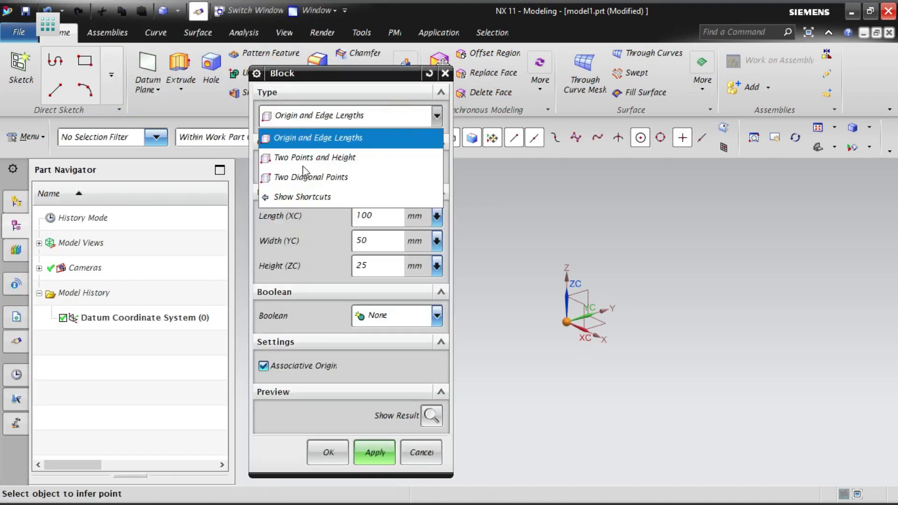
click(315, 159)
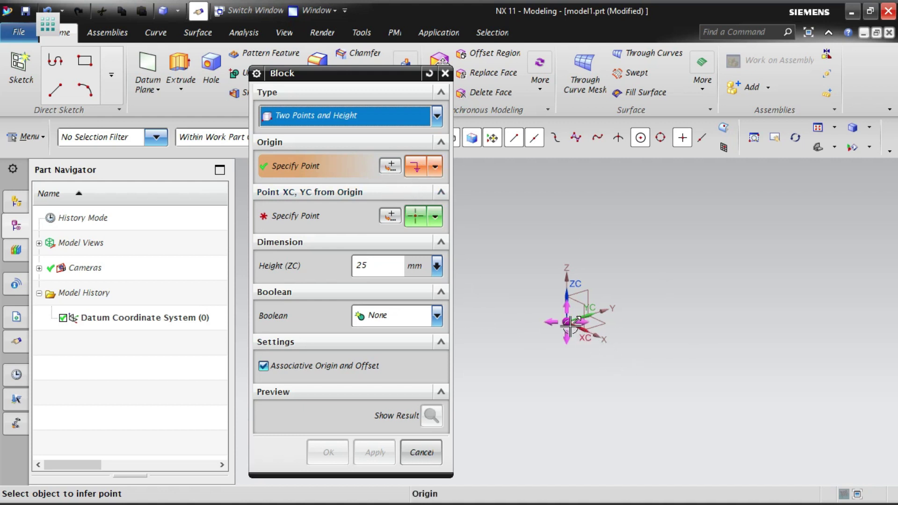
Set the second base point's method to Cursor Location and place it freehand in empty space beyond the Y axis.
click(436, 171)
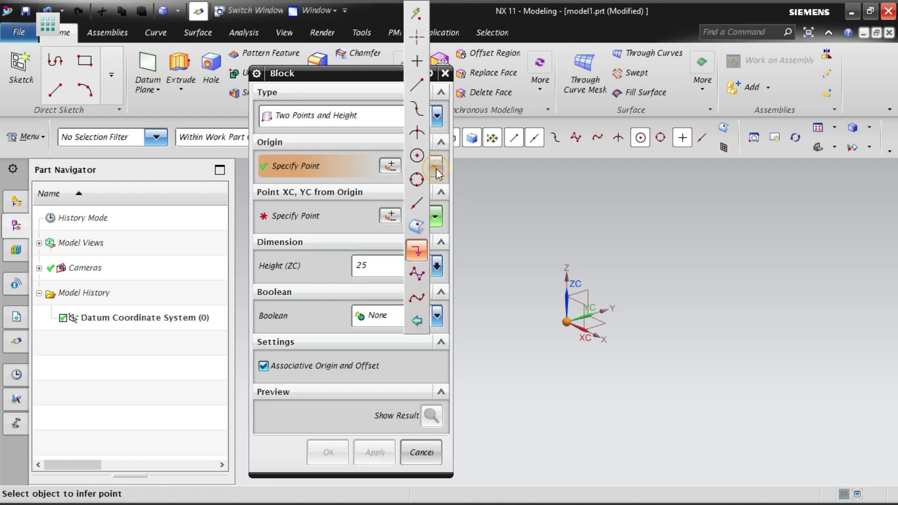
click(416, 37)
click(451, 209)
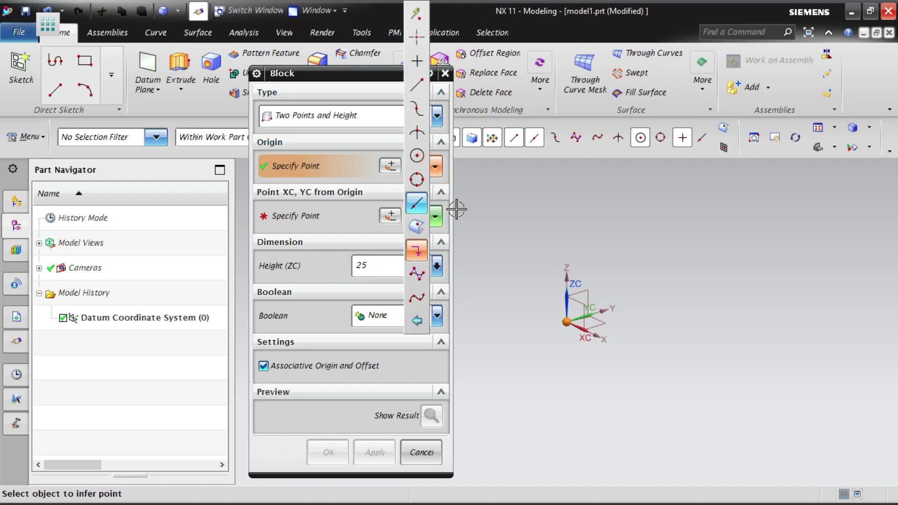
click(435, 219)
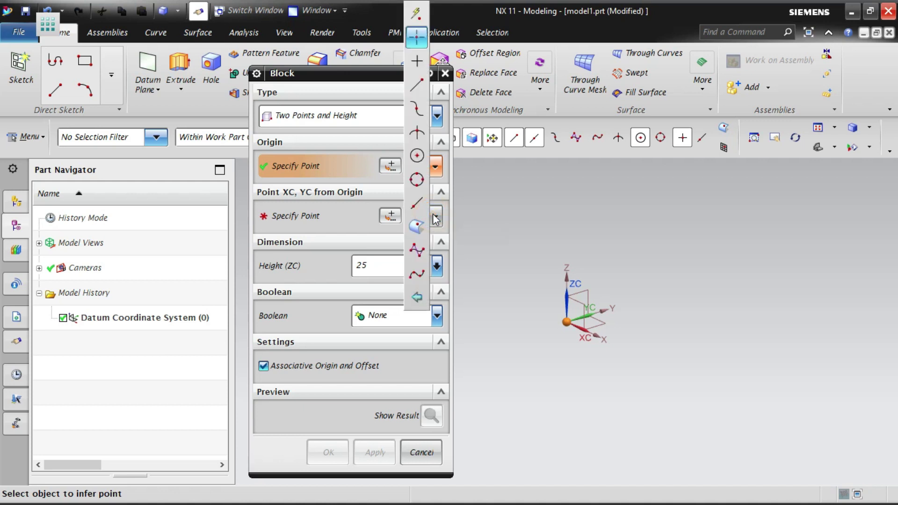
click(418, 43)
click(659, 293)
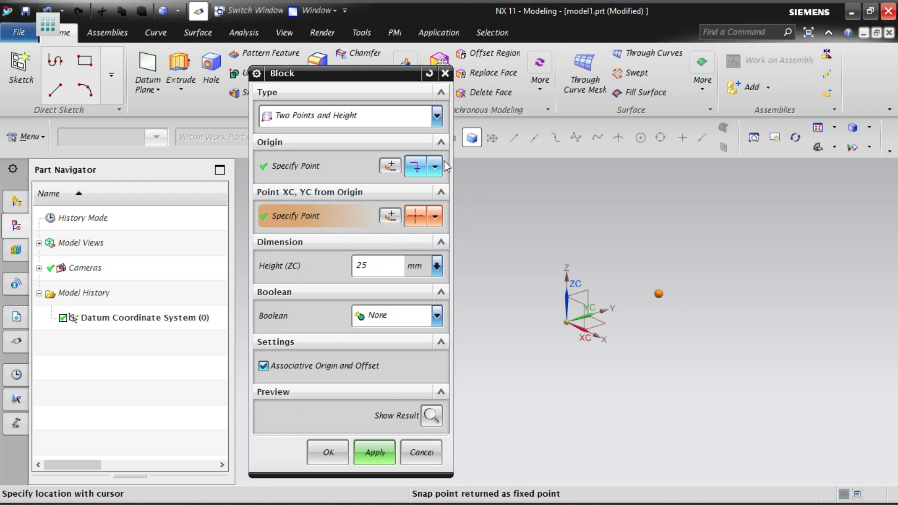
Try other freehand positions for the block's second base point, ending well away from the coordinate system.
click(659, 294)
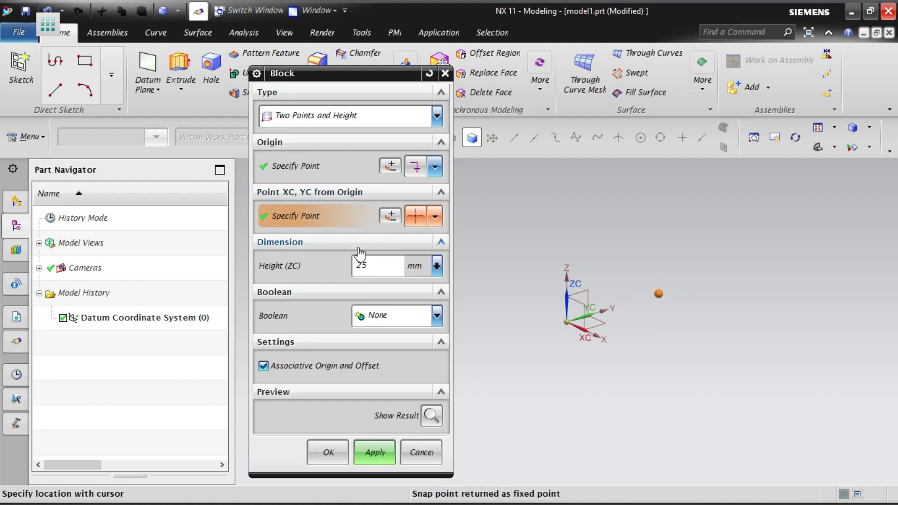
click(842, 277)
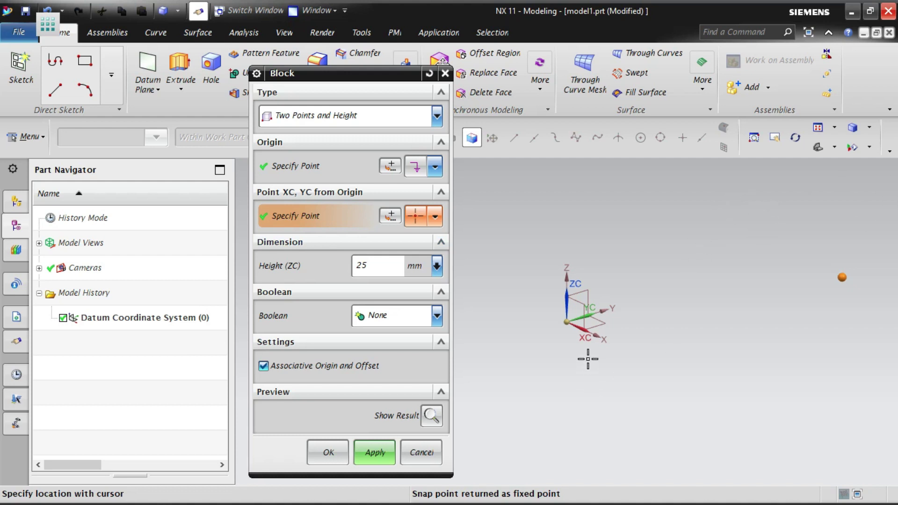
scroll(588, 357, down, 3)
click(682, 228)
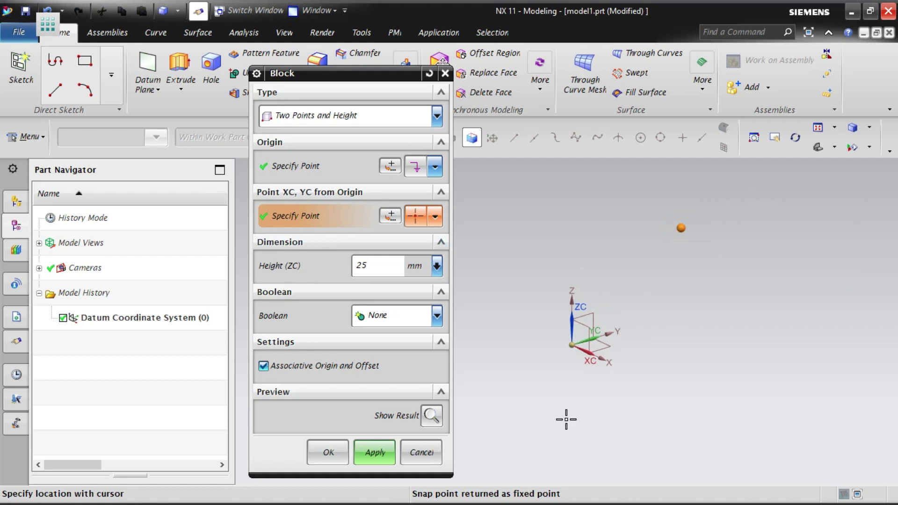
middle_drag(686, 375, 661, 393)
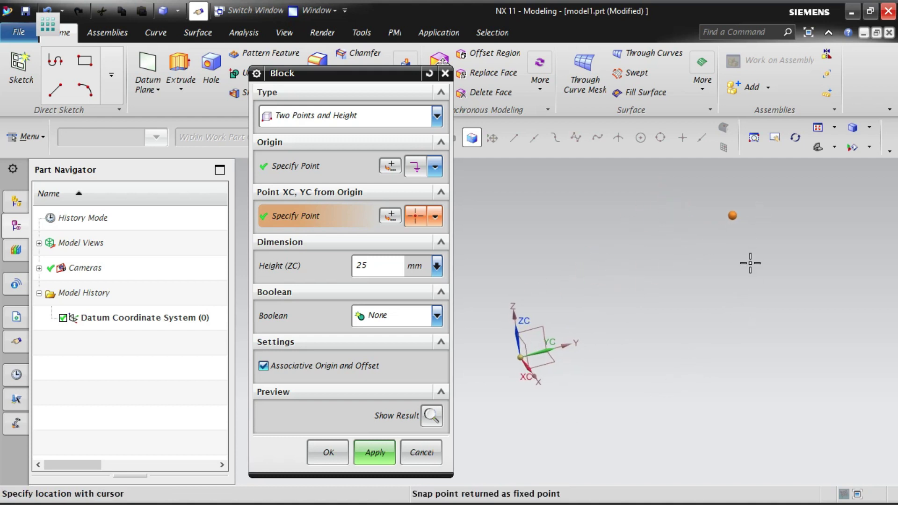
Preview the two-point block at 25 mm height, inspect it from different angles, and undo the preview.
double_click(383, 265)
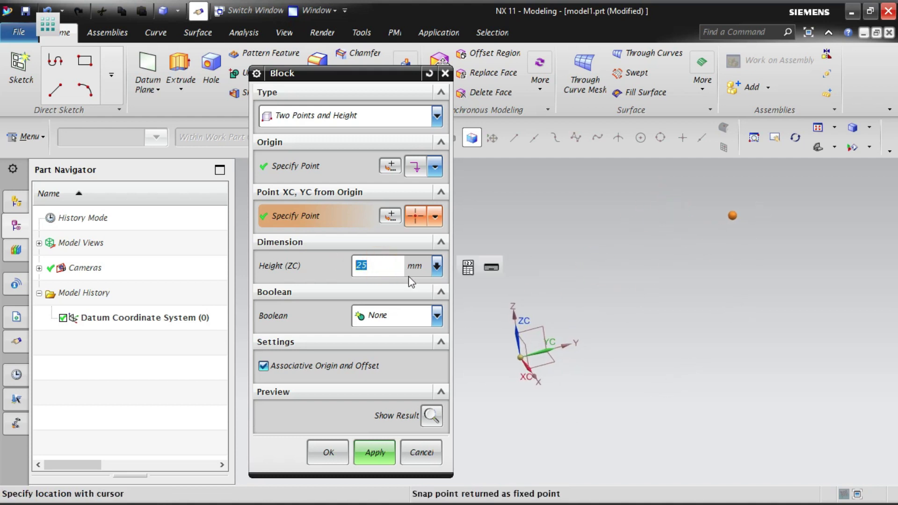
click(433, 416)
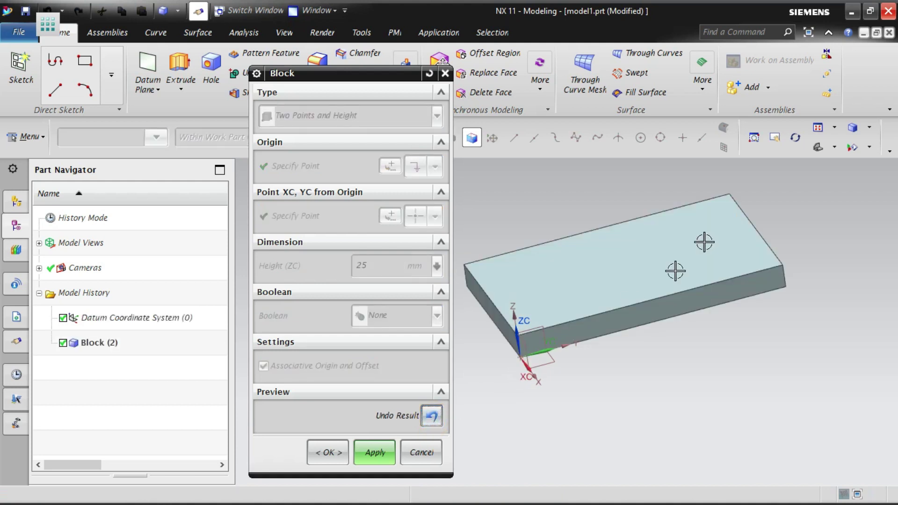
middle_drag(775, 230, 731, 244)
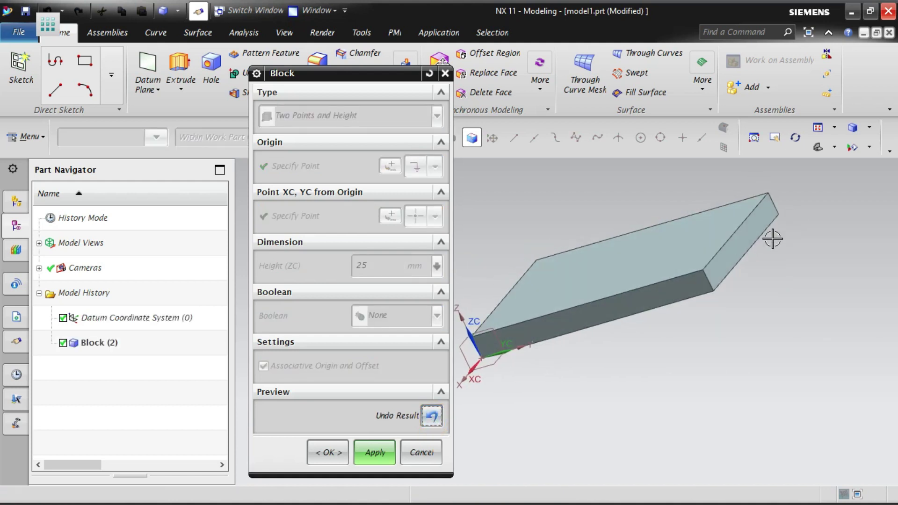
middle_drag(612, 363, 674, 398)
click(430, 416)
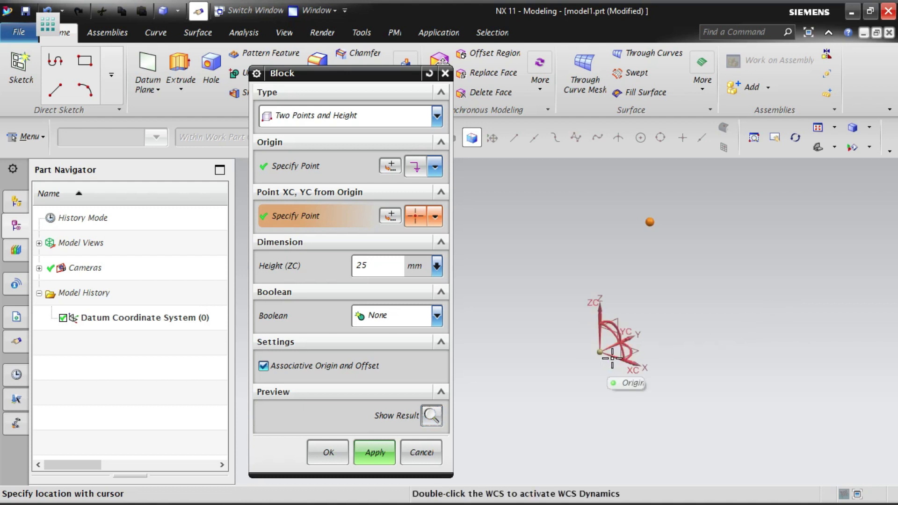
Specify the block's origin at 0, 0, 0 with Absolute - Work Part as the coordinate reference.
key(Escape)
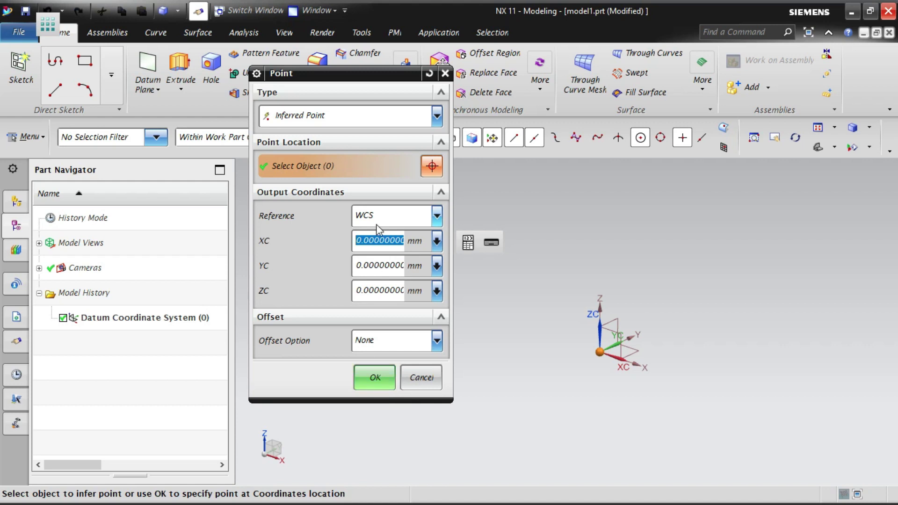
click(437, 216)
click(386, 238)
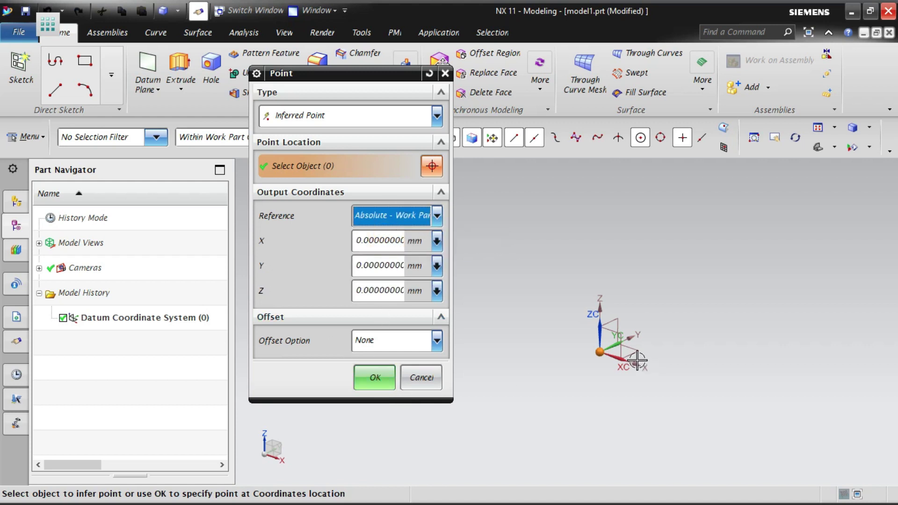
click(376, 378)
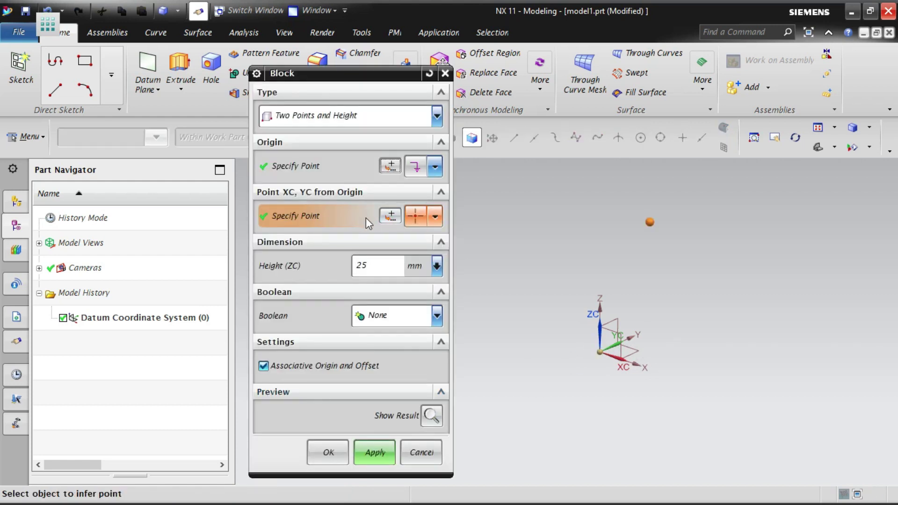
Set the second base point to X 0, Y 0, Z 0 in the Absolute - Work Part reference.
click(391, 216)
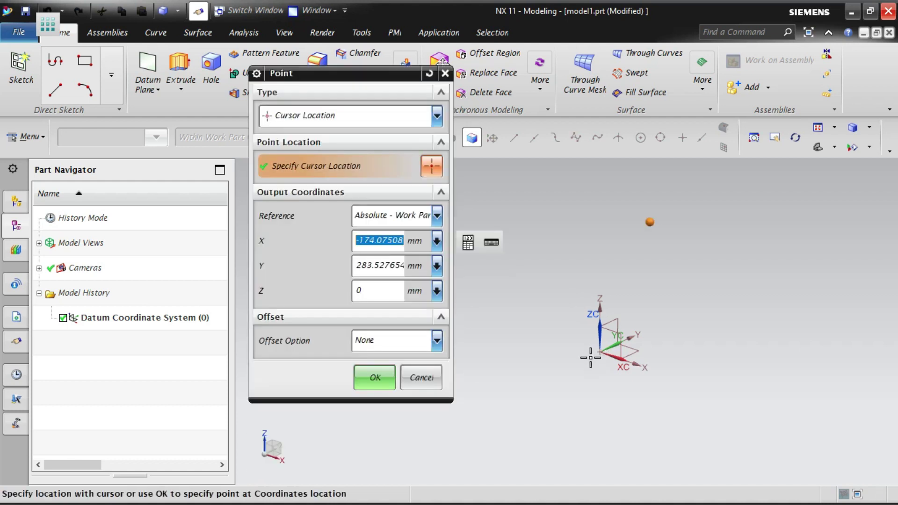
click(402, 219)
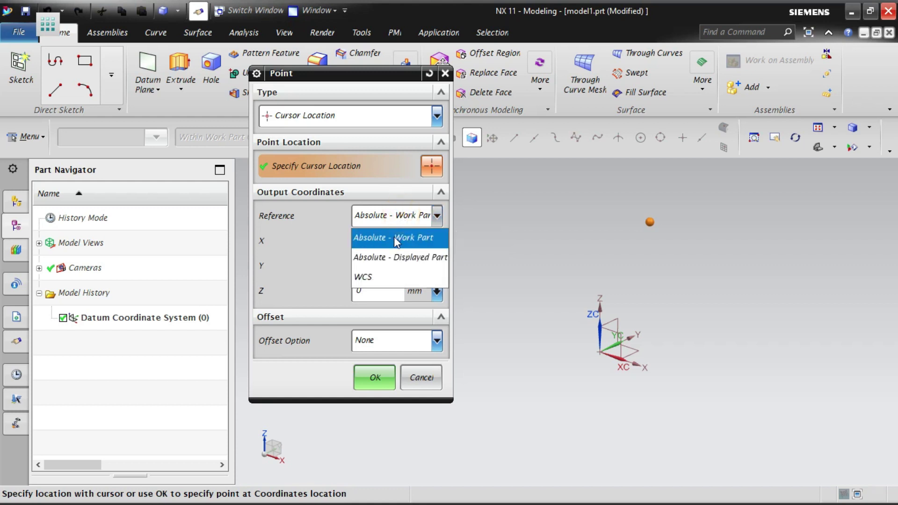
click(394, 237)
click(389, 240)
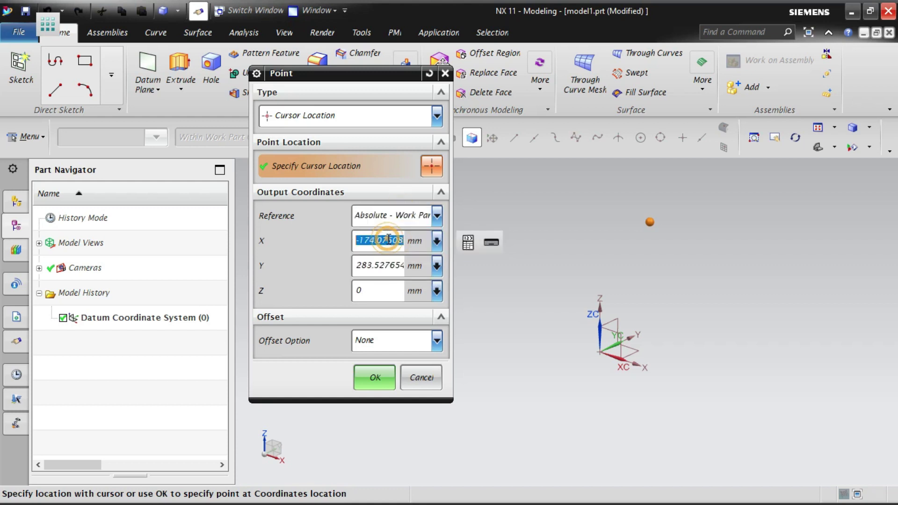
text(0)
click(376, 265)
text(0)
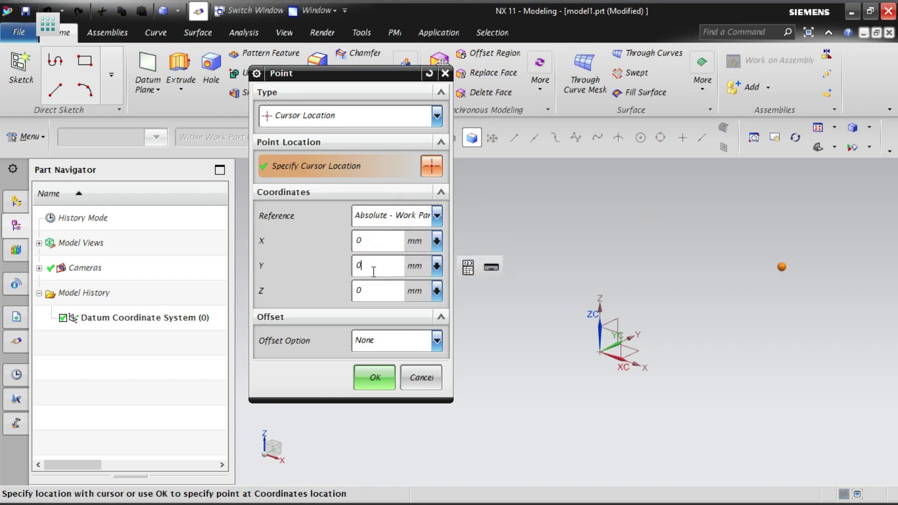
click(374, 378)
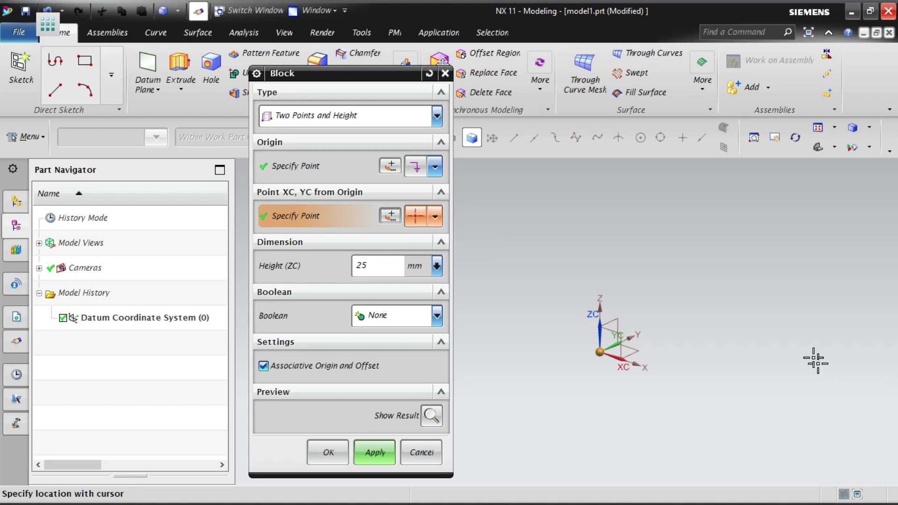
Place the second base point freehand away from the origin and set the block's height to 50 mm.
click(838, 275)
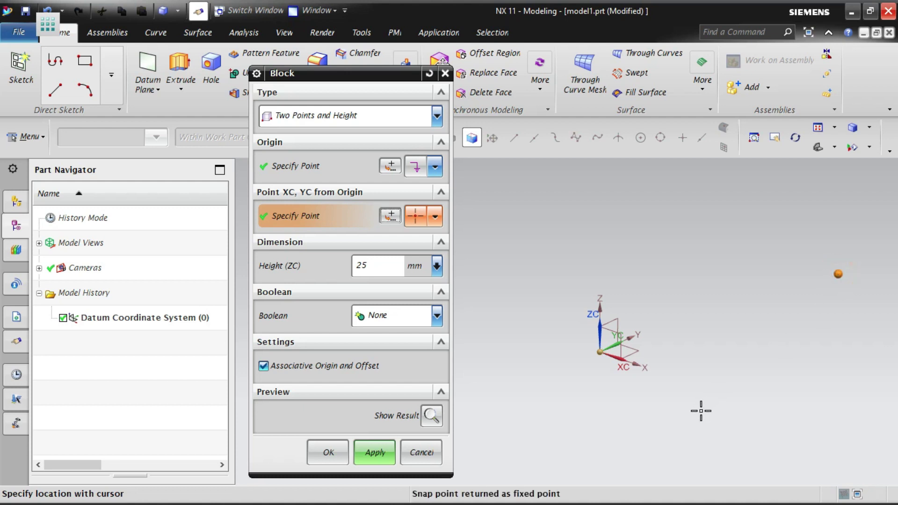
mouse_move(688, 403)
middle_down()
mouse_move(712, 408)
mouse_move(702, 399)
middle_up()
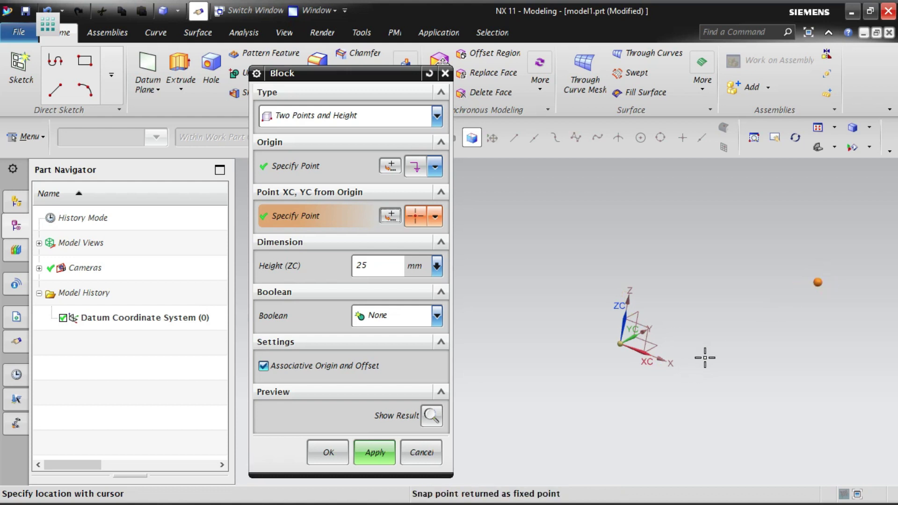
click(368, 265)
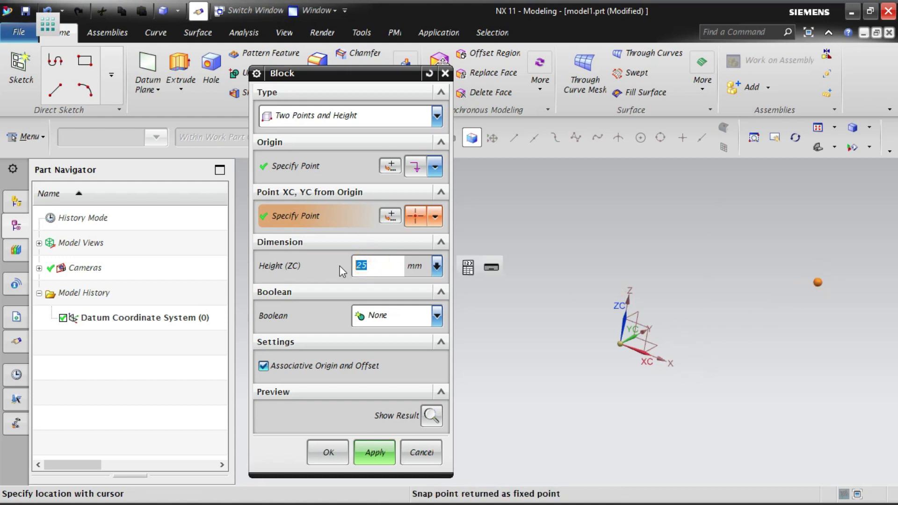
text(50)
Preview the 50 mm high block twice, undoing the preview each time.
click(432, 416)
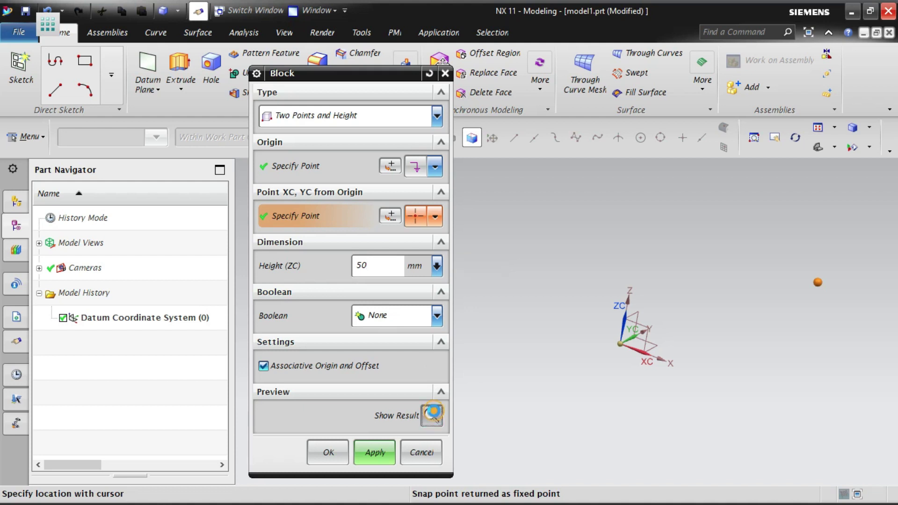
click(432, 416)
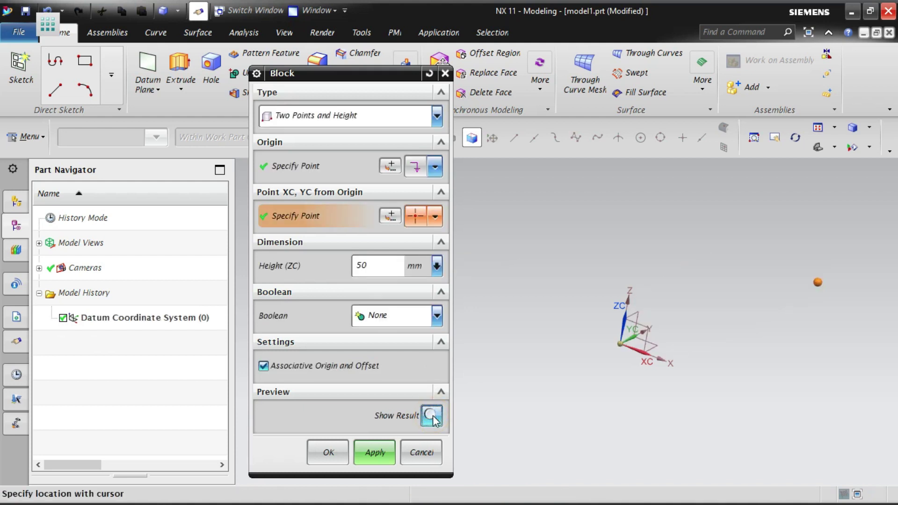
click(432, 416)
click(433, 416)
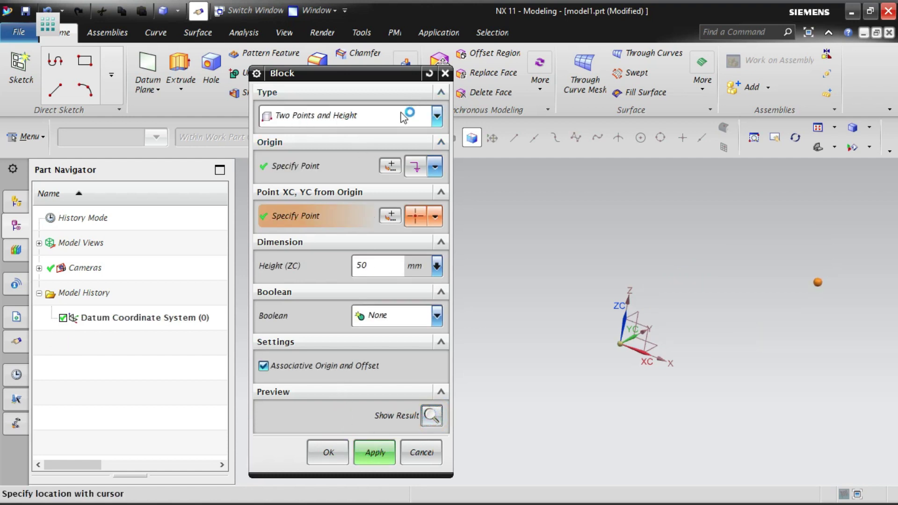
Change the block's definition type to Two Diagonal Points.
click(357, 442)
click(410, 117)
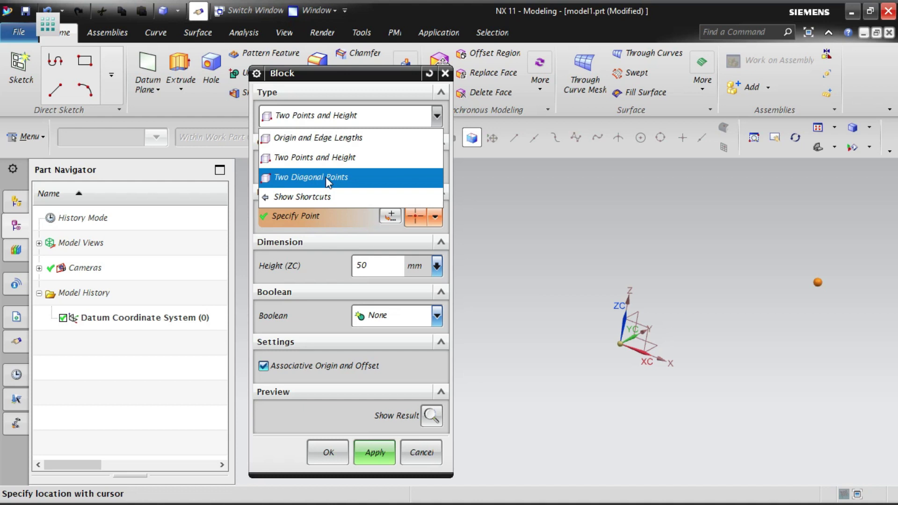
click(309, 180)
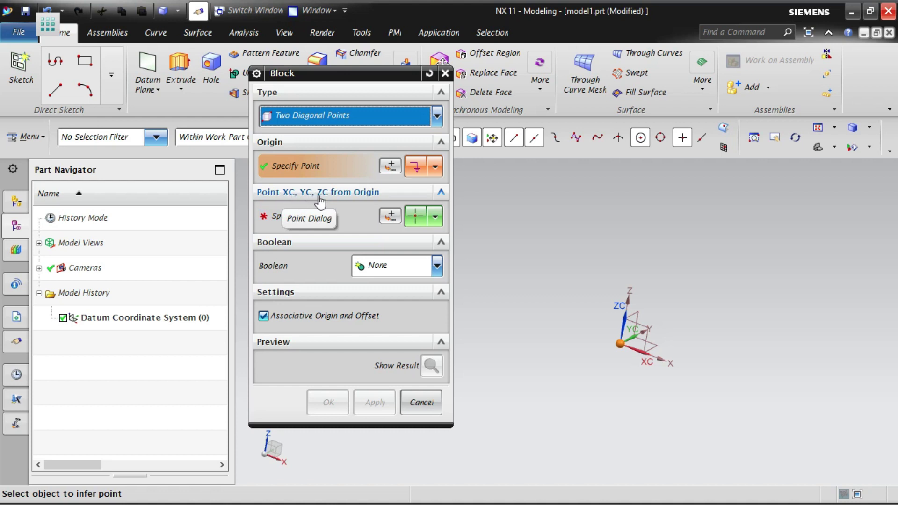
Set the block's diagonal point to X 50, Y 50, Z 100 mm in the Absolute - Work Part reference.
click(438, 218)
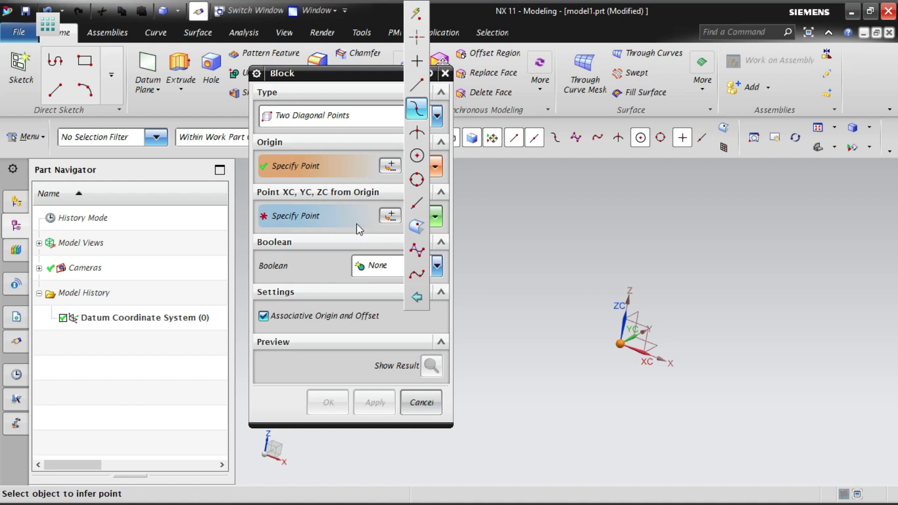
click(418, 227)
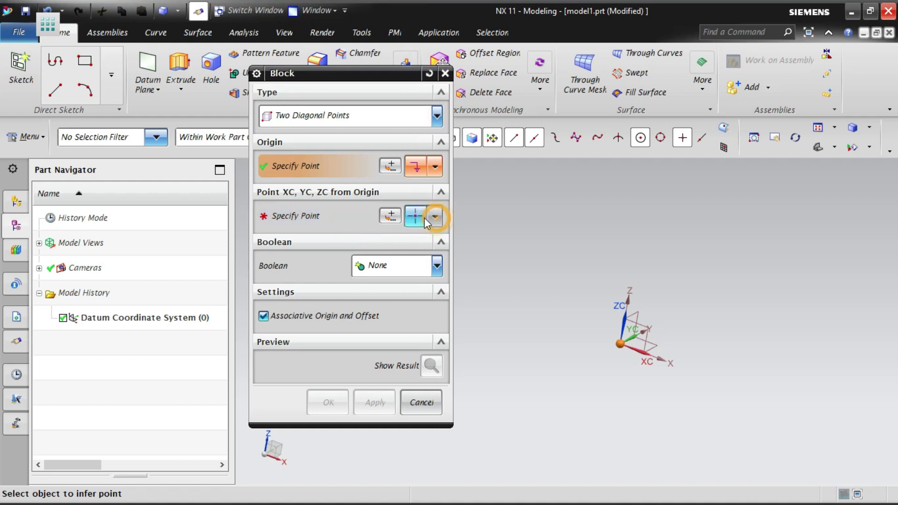
click(390, 215)
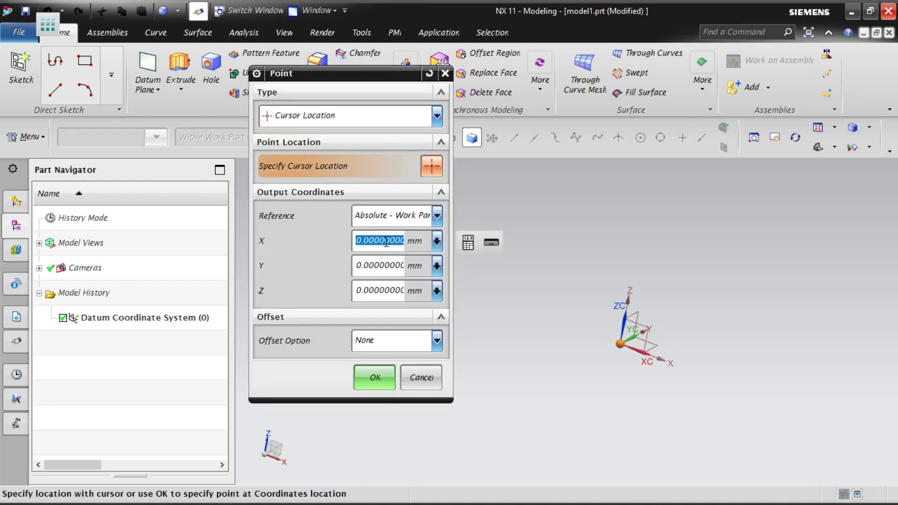
text(50)
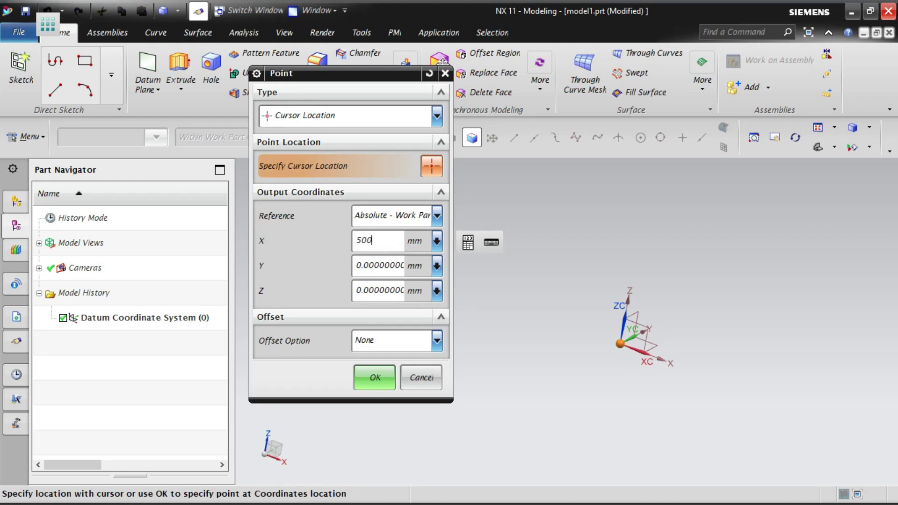
key(Tab)
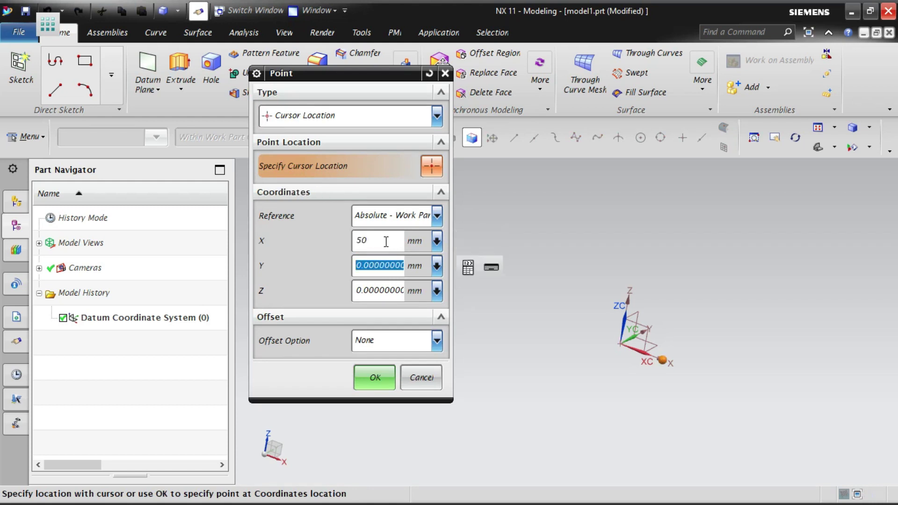
text(50)
key(Tab)
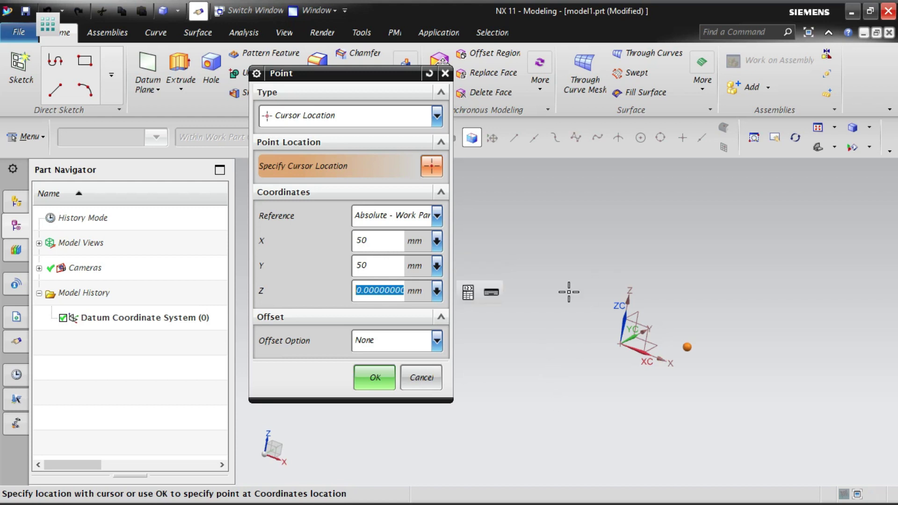
middle_drag(682, 303, 674, 316)
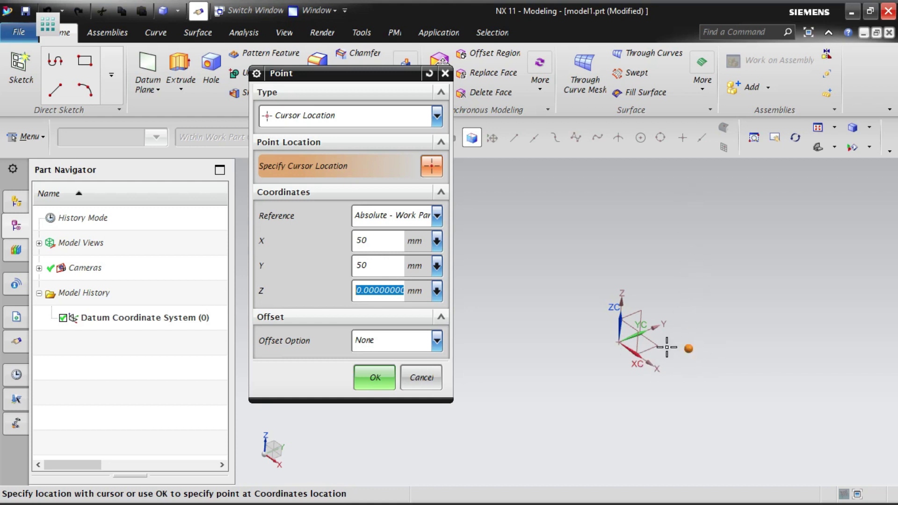
text(100)
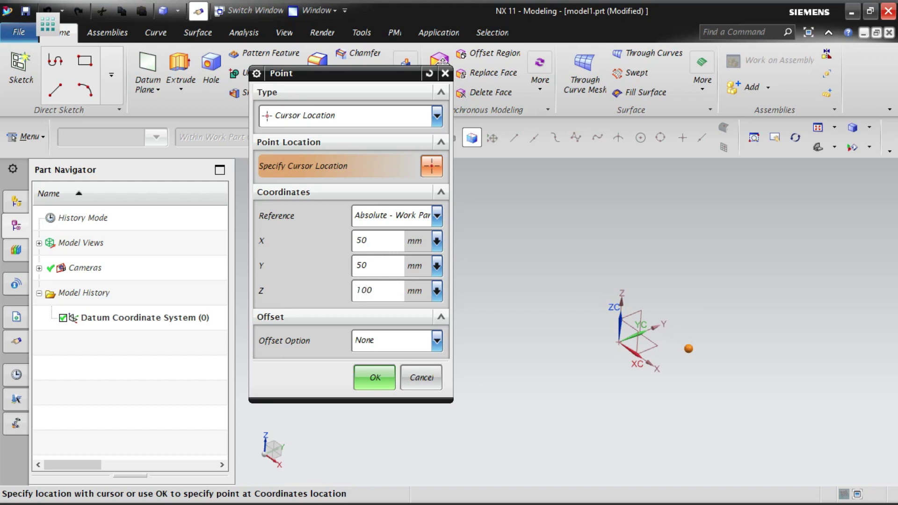
click(372, 380)
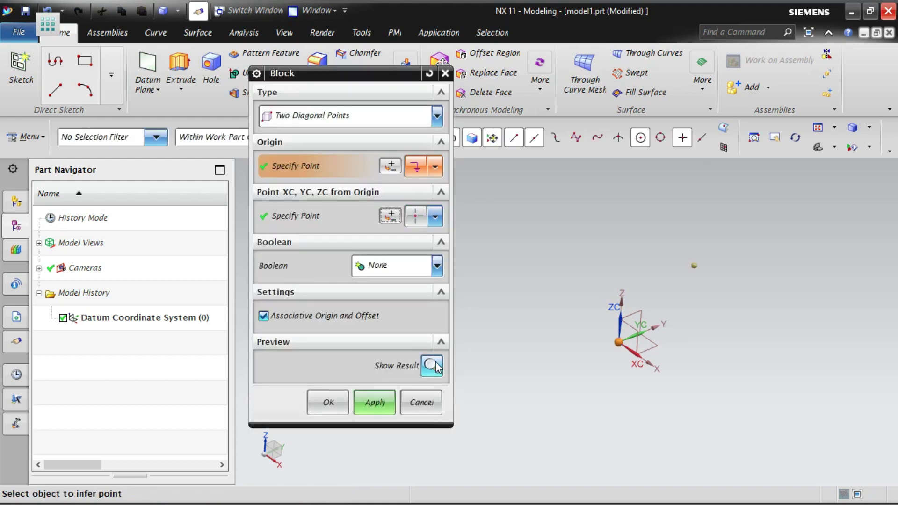
Preview the two-diagonal-point block twice, undoing the preview each time, and create the block.
click(431, 366)
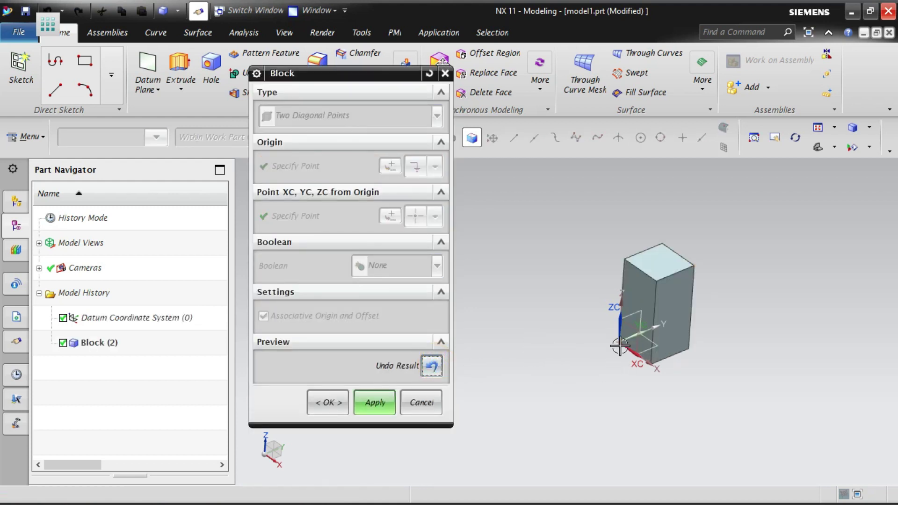
click(432, 366)
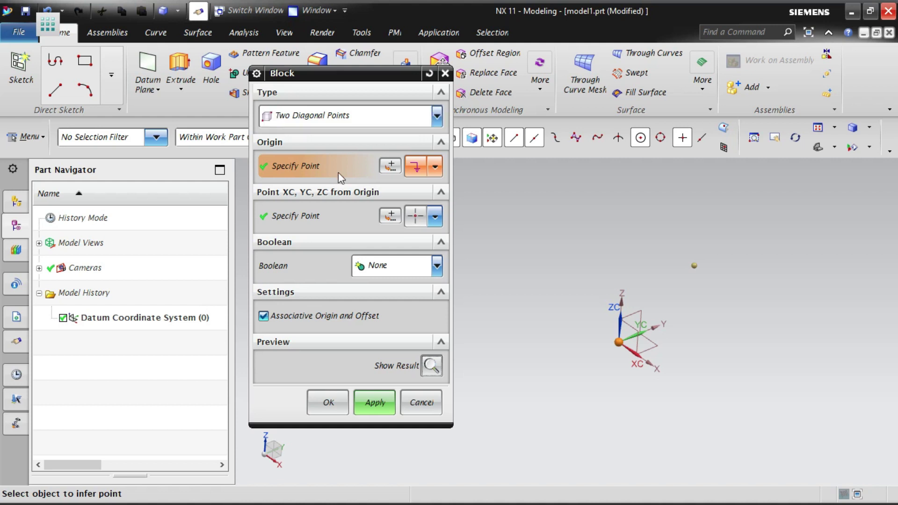
click(431, 367)
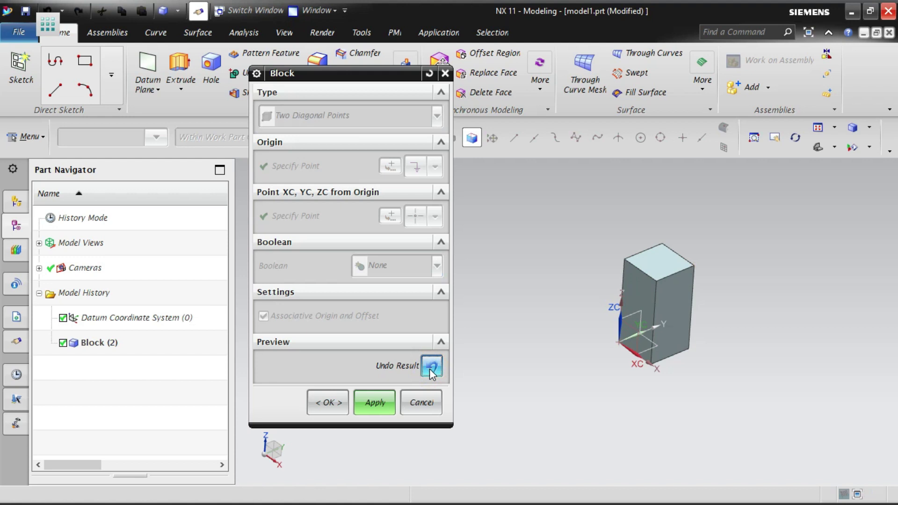
click(431, 367)
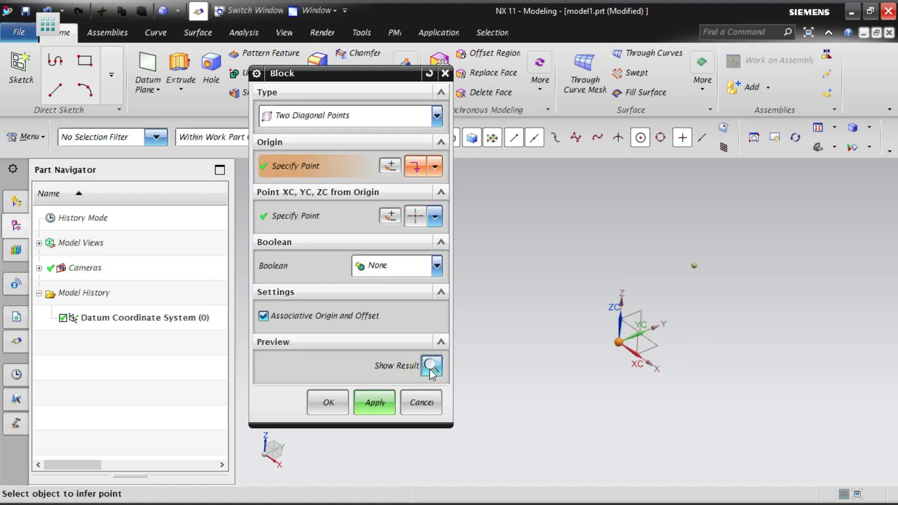
click(332, 402)
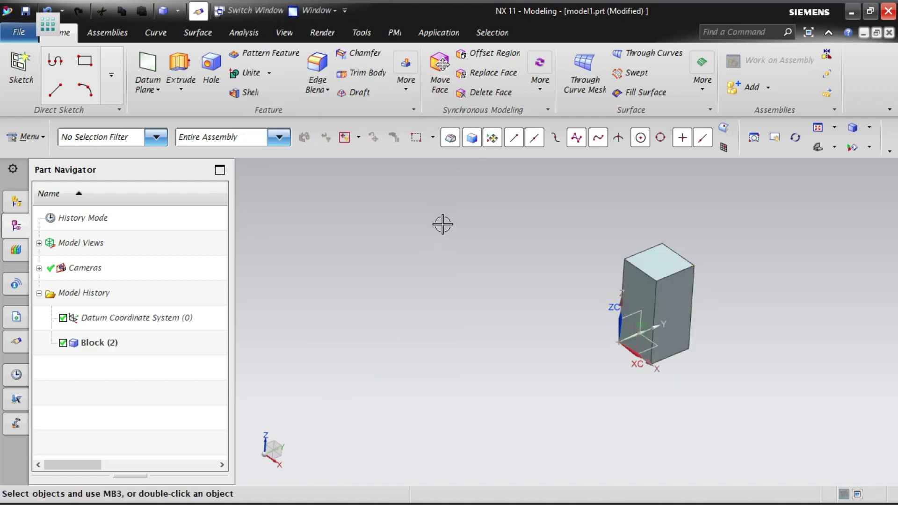
Delete the finished block from the part.
click(820, 148)
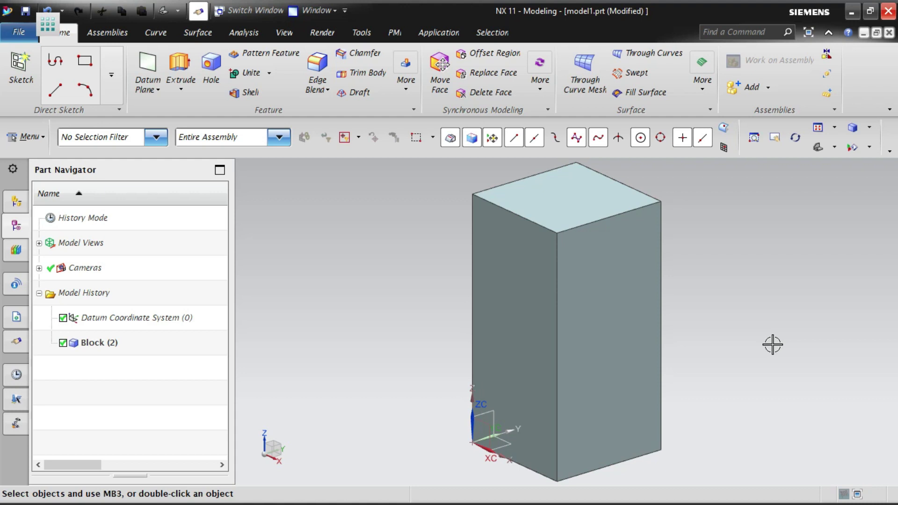
click(597, 274)
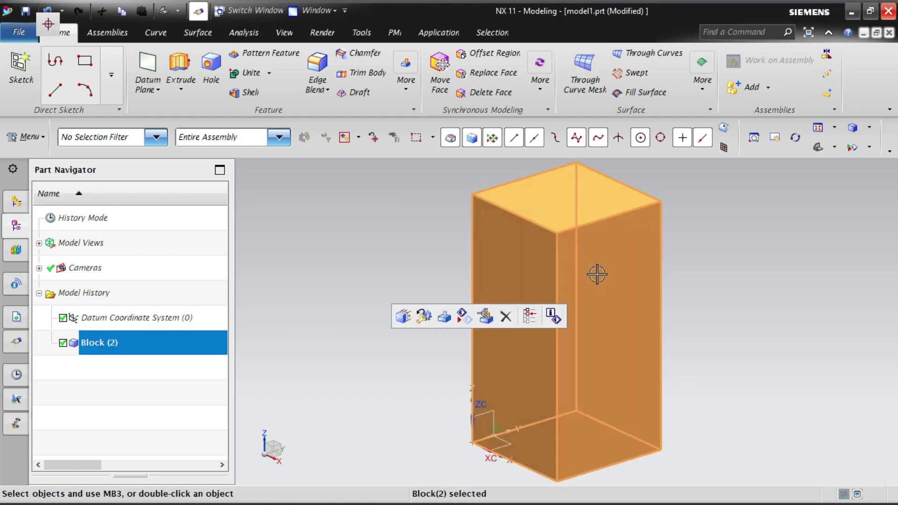
key(Delete)
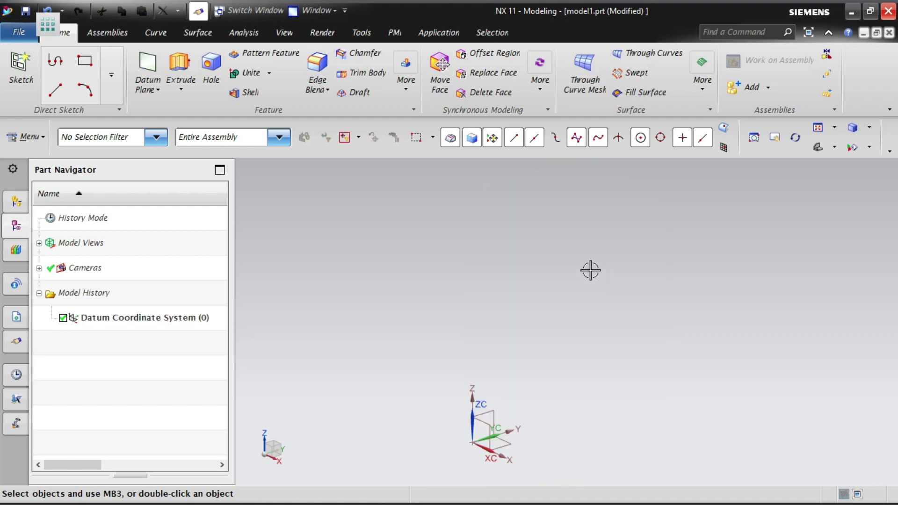
Start a cylinder of type Axis, Diameter, and Height, using Inferred Vector for its axis direction.
click(28, 137)
mouse_move(50, 250)
mouse_move(155, 214)
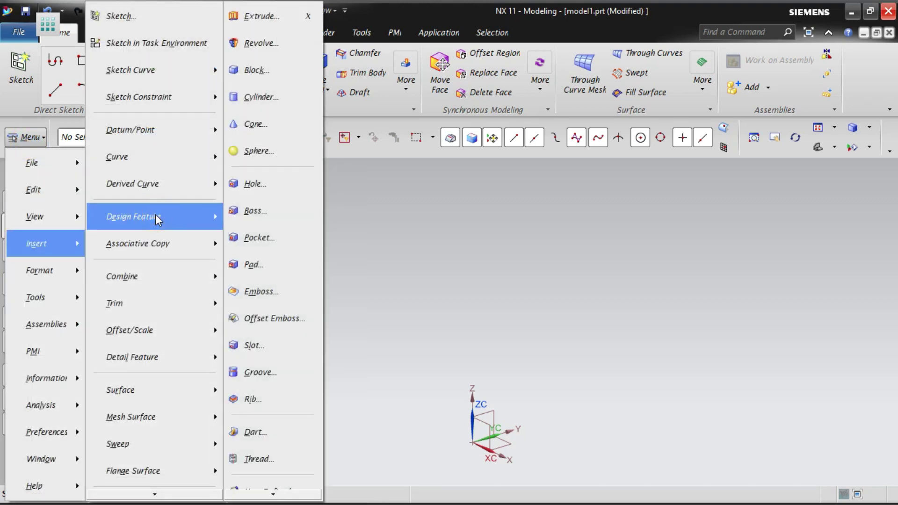
click(270, 101)
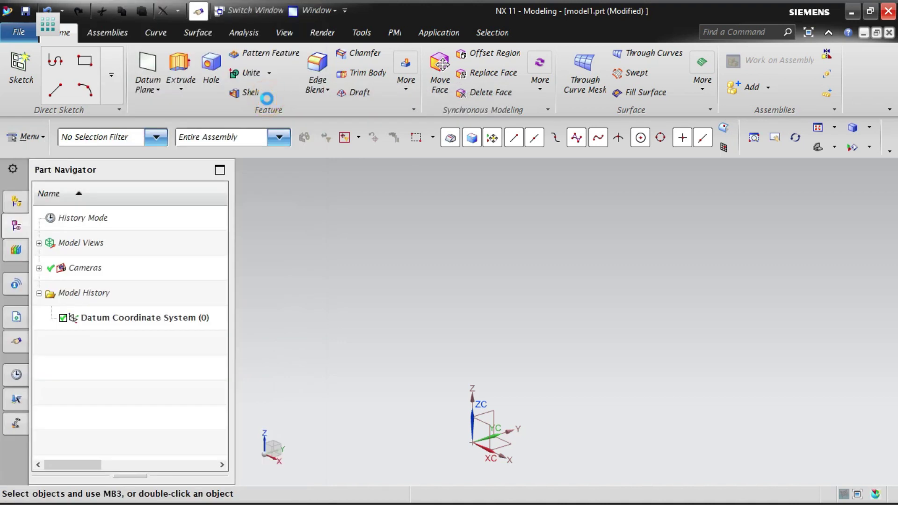
click(327, 116)
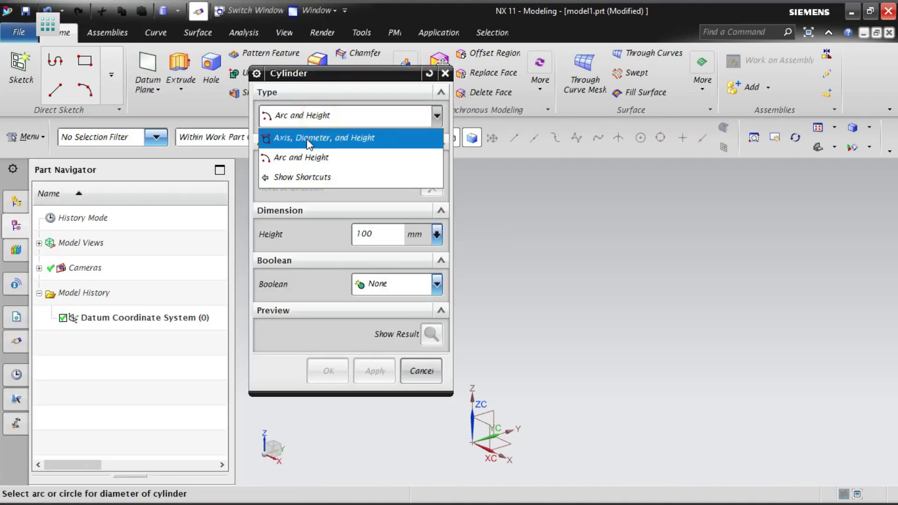
click(309, 141)
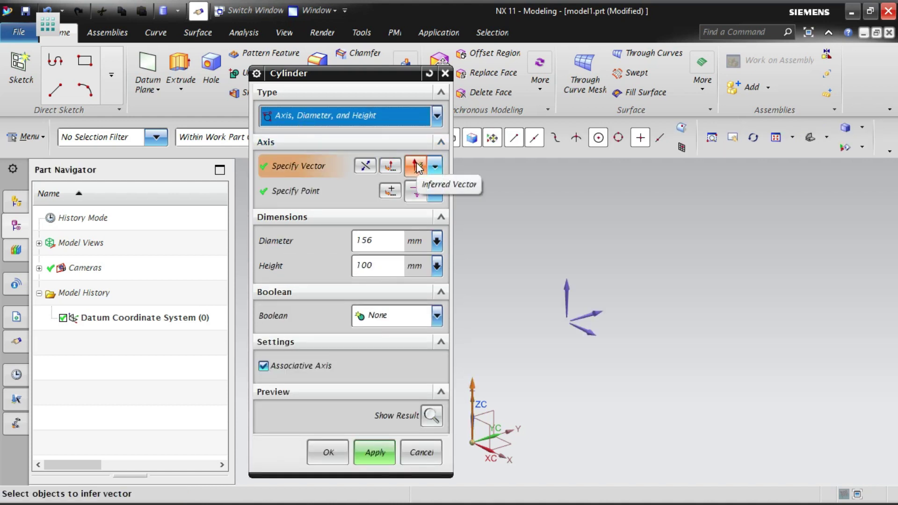
click(417, 166)
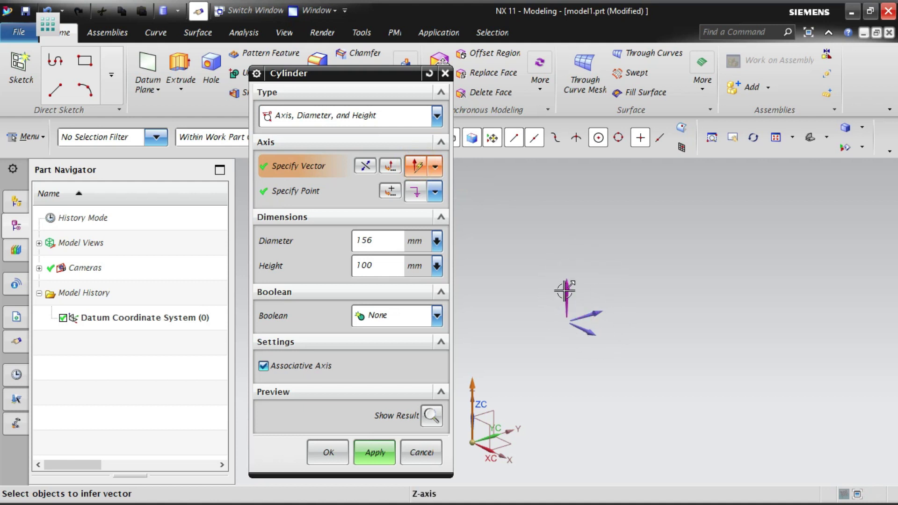
shift+middle_drag(473, 432, 572, 365)
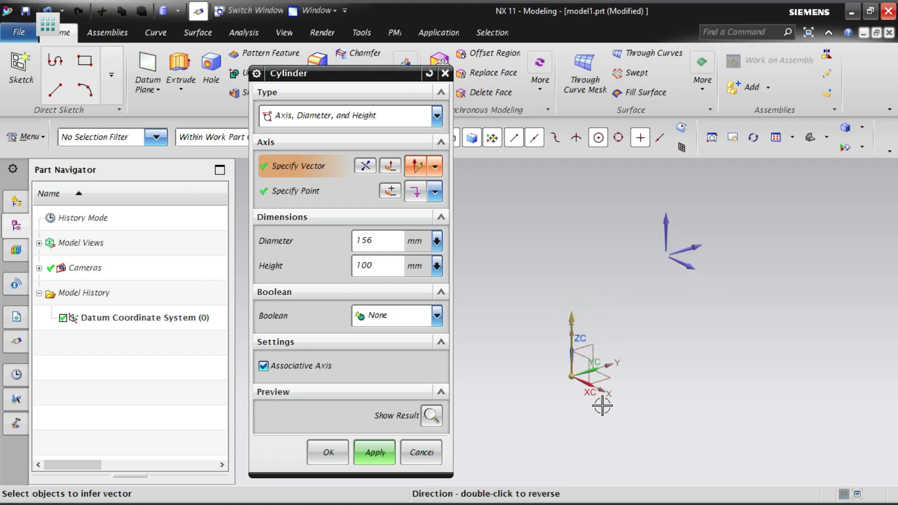
Pick the datum coordinate system's origin as the cylinder's base point with the Inferred Point method.
click(436, 195)
click(415, 17)
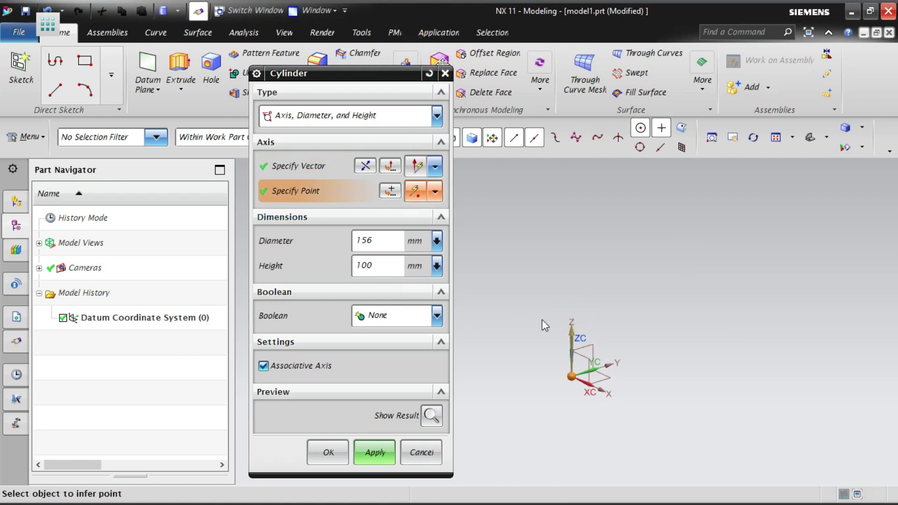
click(570, 377)
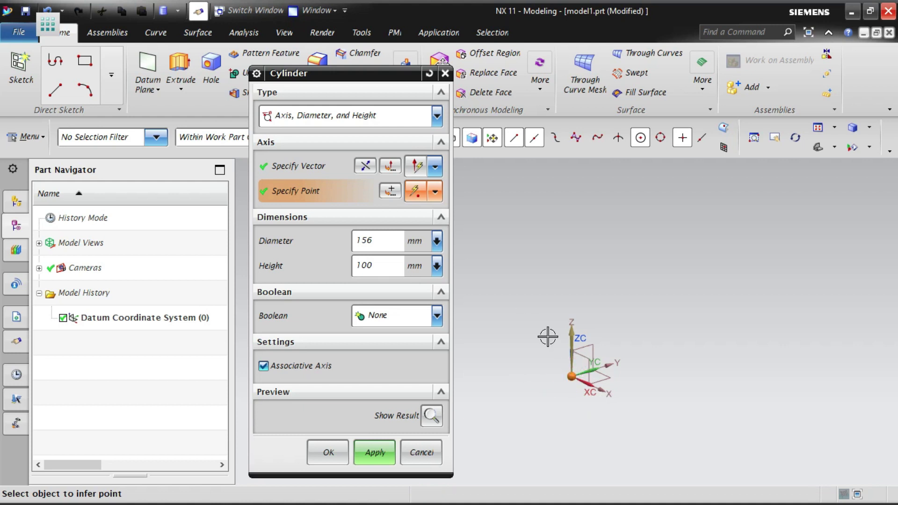
Place the cylinder's base point freehand away from the origin with the Cursor Location method.
click(435, 192)
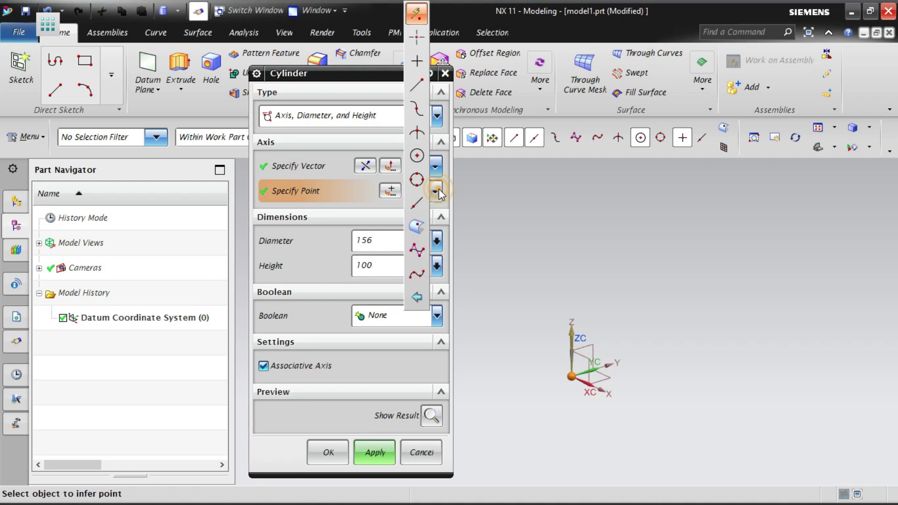
click(416, 37)
click(664, 302)
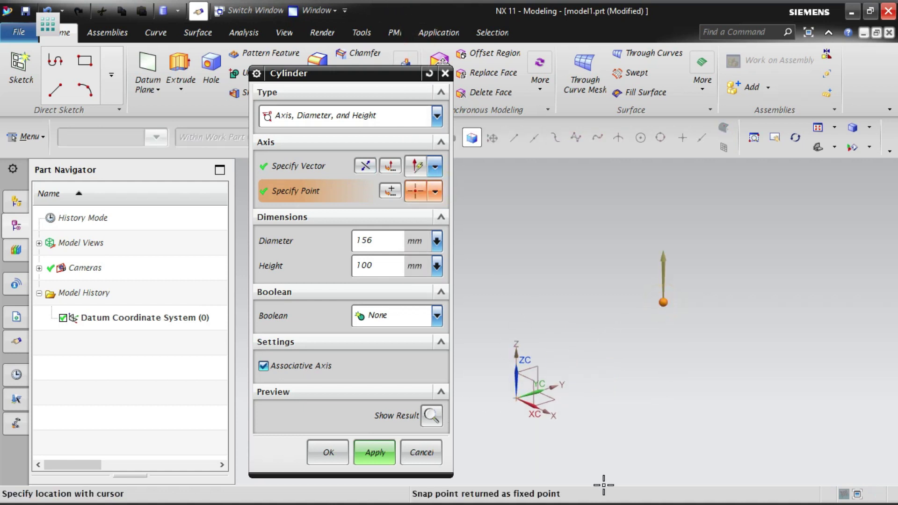
Set the cylinder's diameter to 50 mm, preview the result and undo the preview.
double_click(372, 241)
text(50)
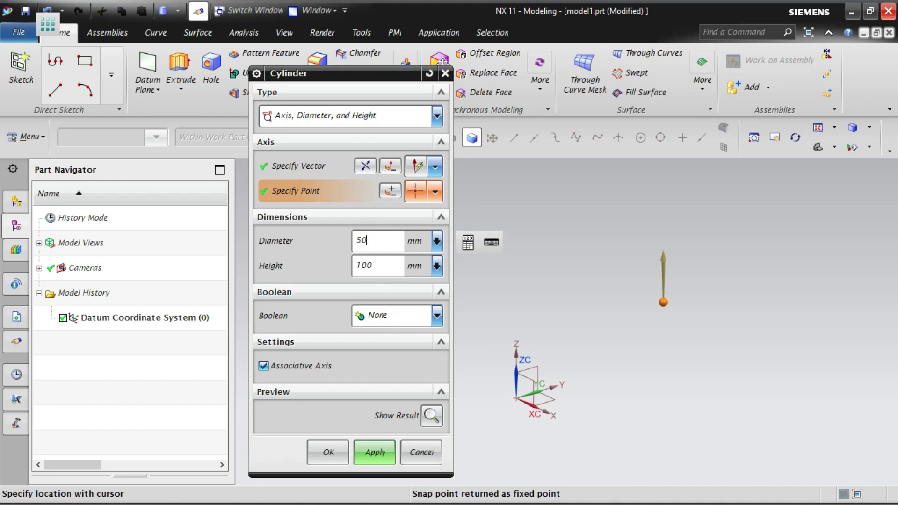
key(Tab)
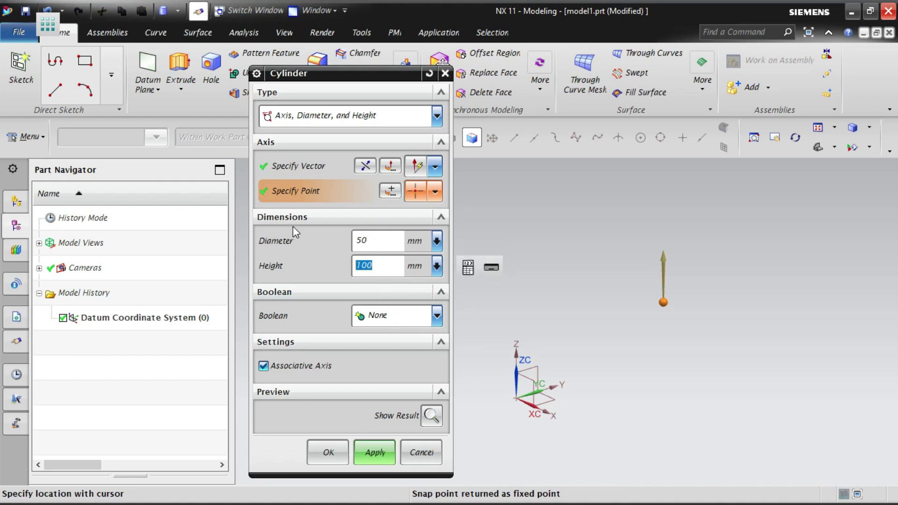
click(432, 416)
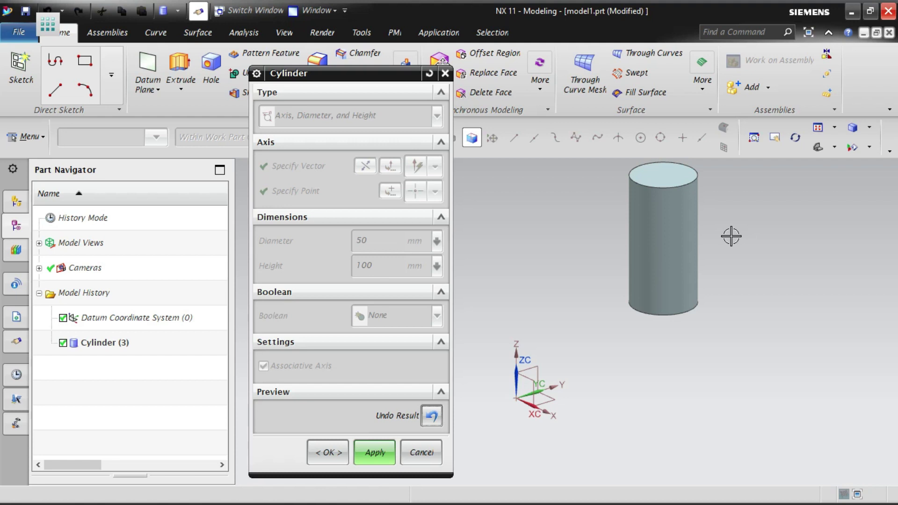
click(431, 417)
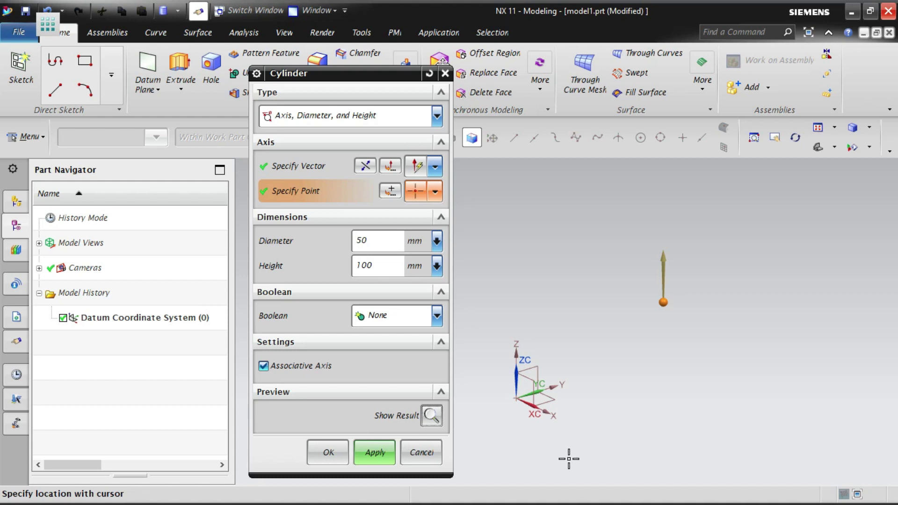
Set the cylinder's axis along the datum coordinate system's X axis with Inferred Vector and preview the result.
click(437, 169)
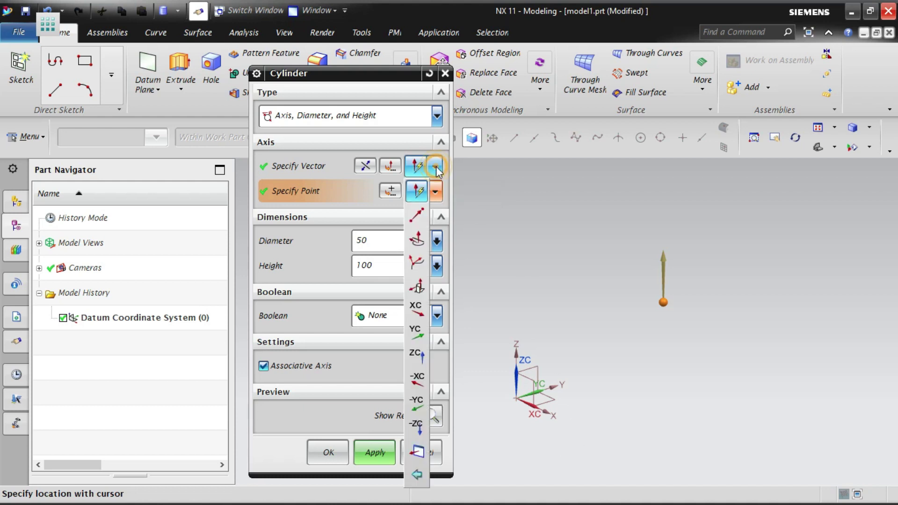
click(415, 193)
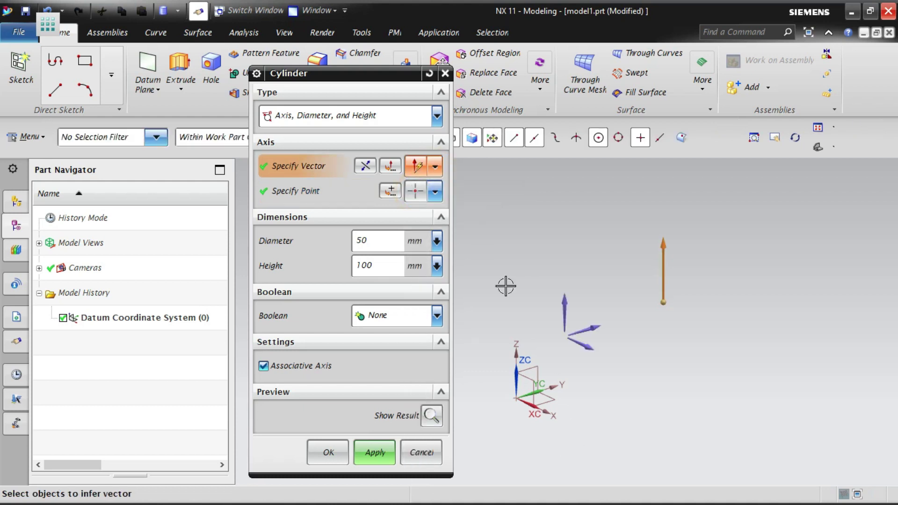
click(544, 416)
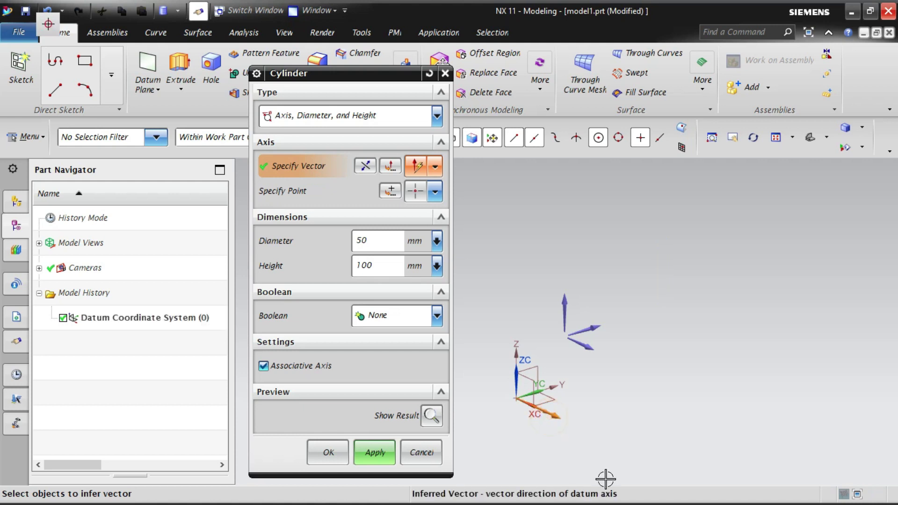
click(439, 418)
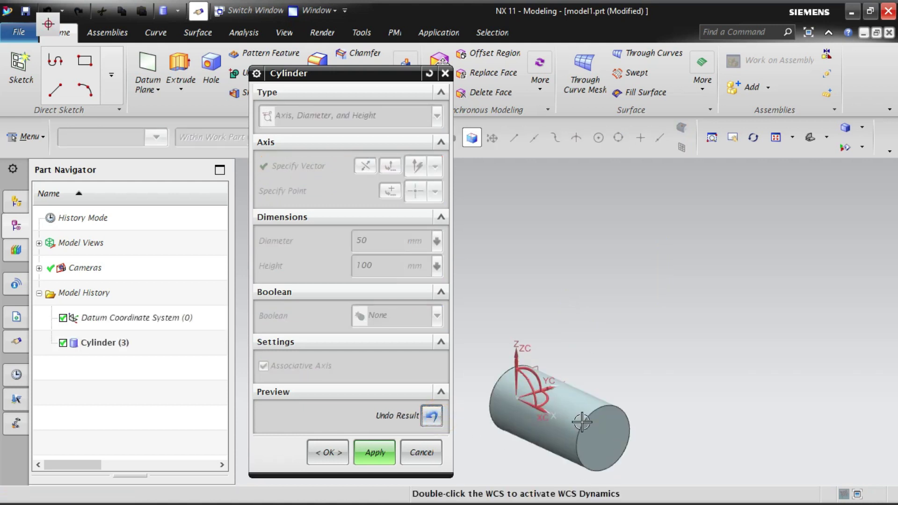
scroll(659, 327, down, 2)
middle_drag(669, 380, 705, 387)
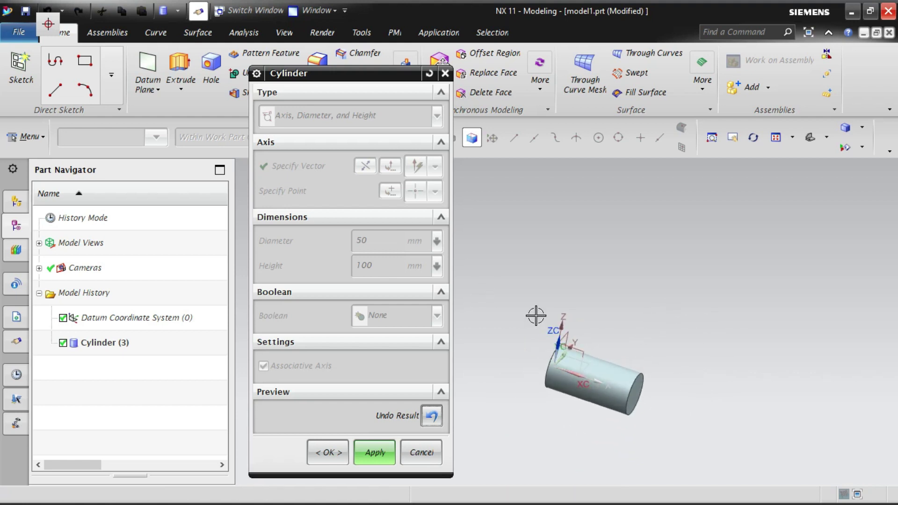
Undo the preview, preview the cylinder again with its axis direction reversed, and cancel the command.
click(431, 416)
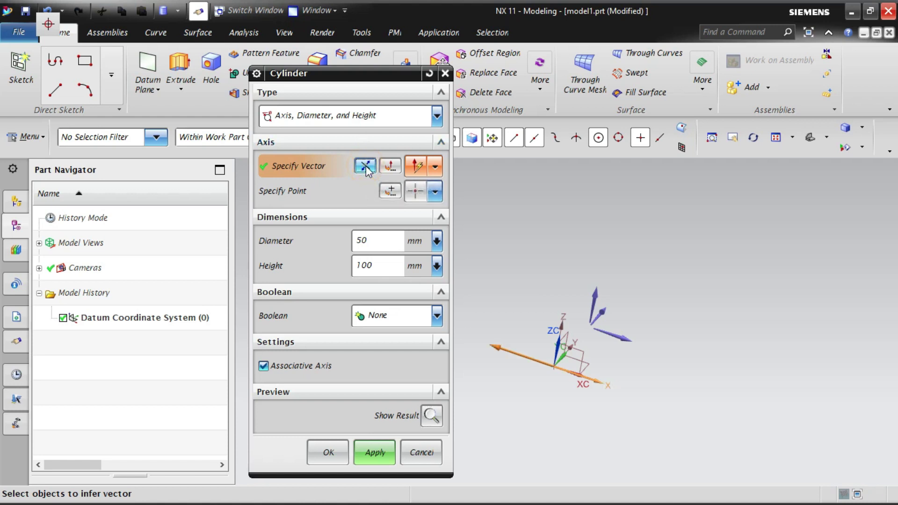
click(430, 416)
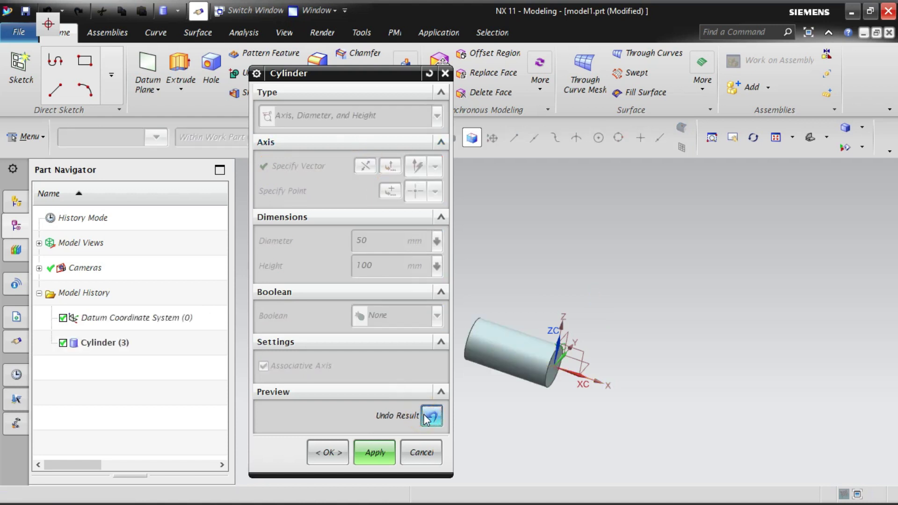
click(423, 453)
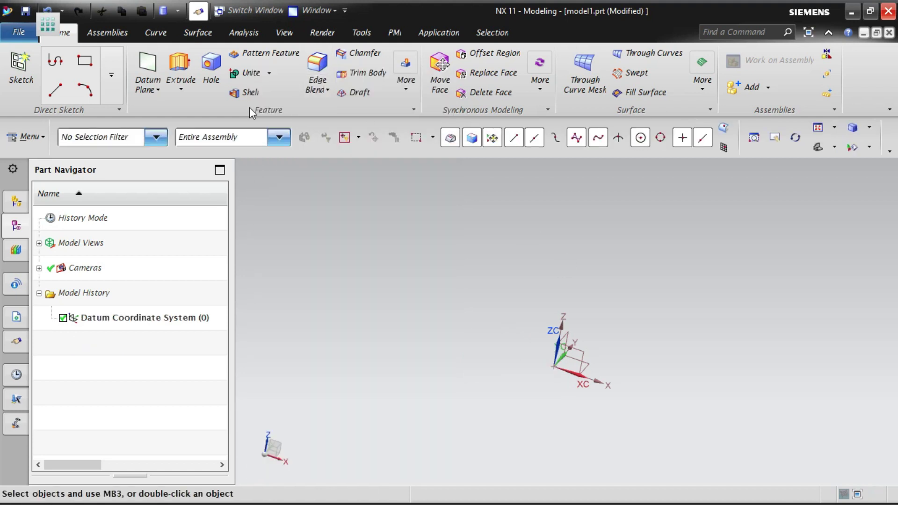
Start a cylinder of type Arc and Height, and cancel it without selecting an arc.
right_click(460, 260)
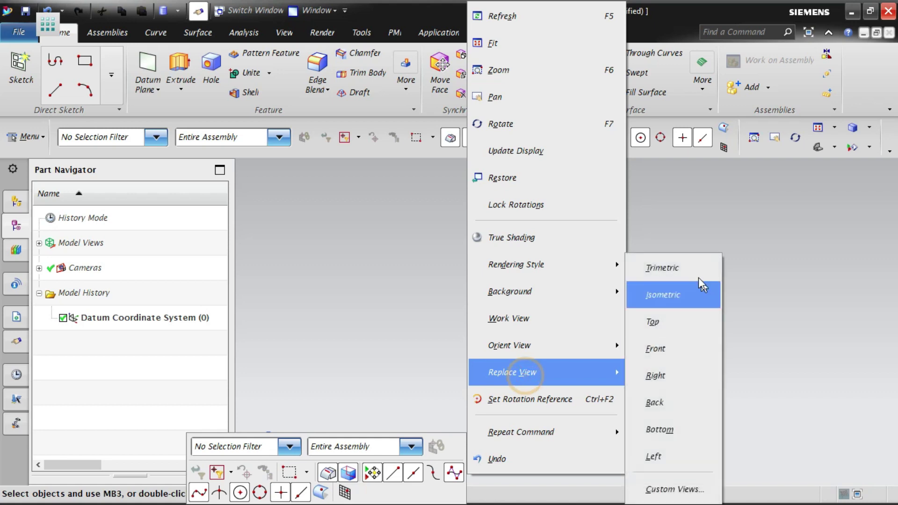
click(695, 266)
click(26, 137)
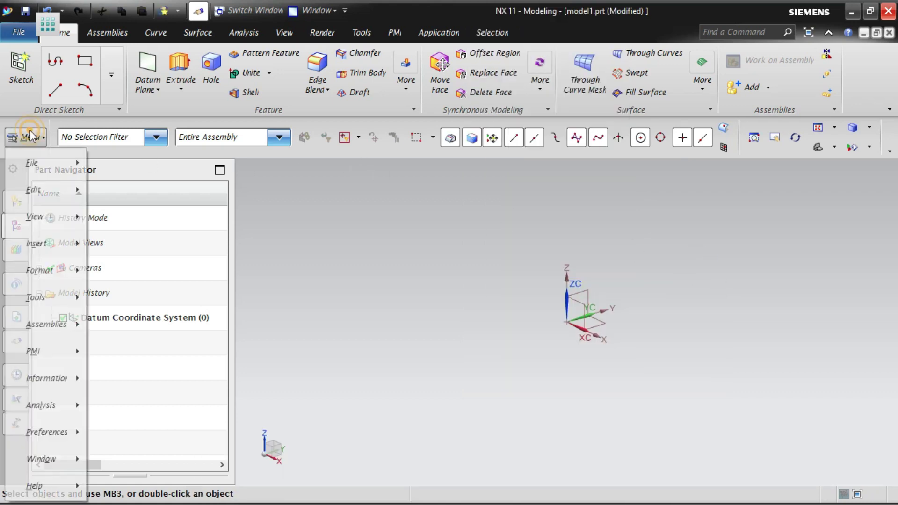
mouse_move(49, 244)
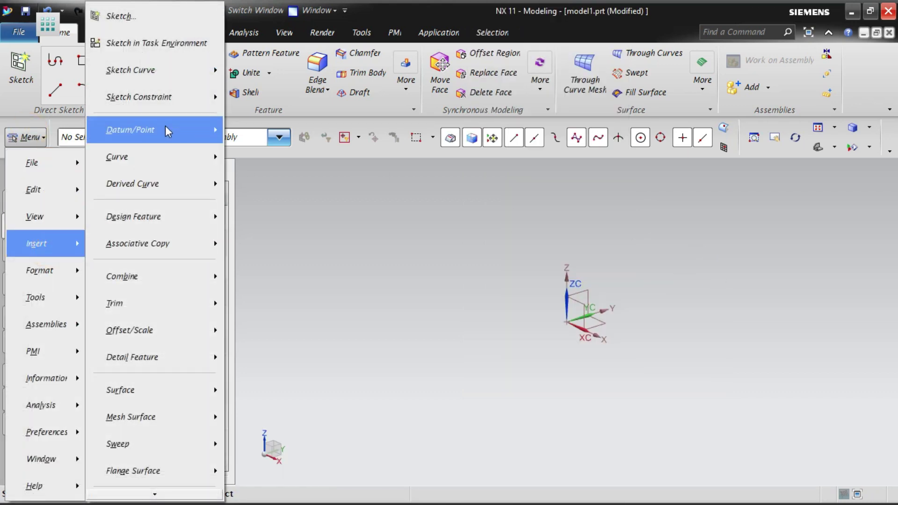
mouse_move(160, 223)
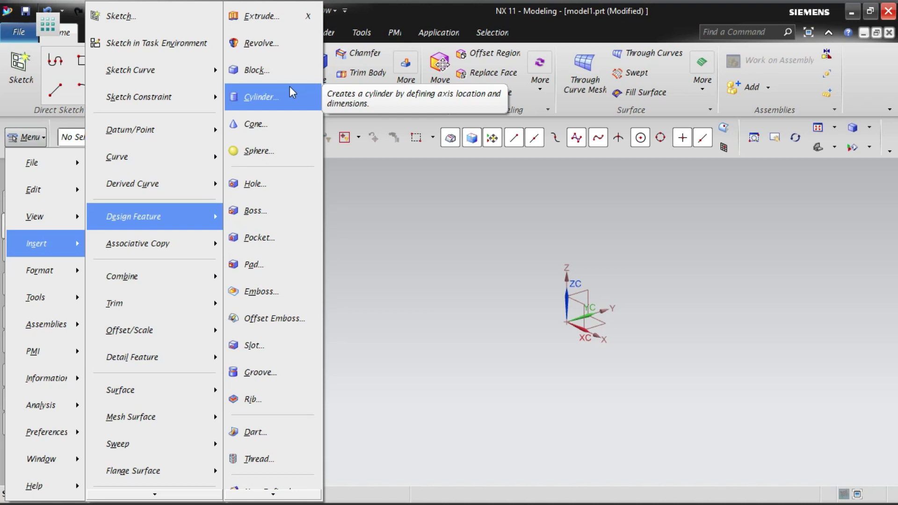
mouse_move(167, 358)
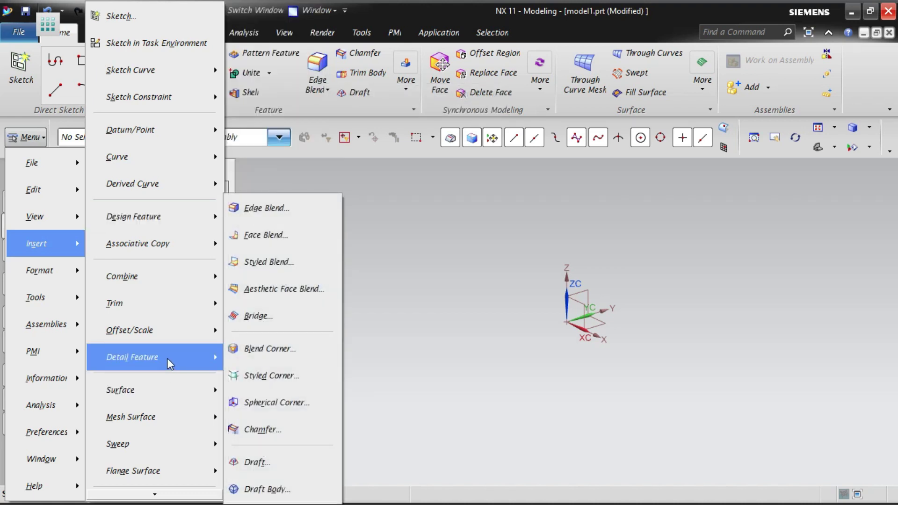
mouse_move(208, 230)
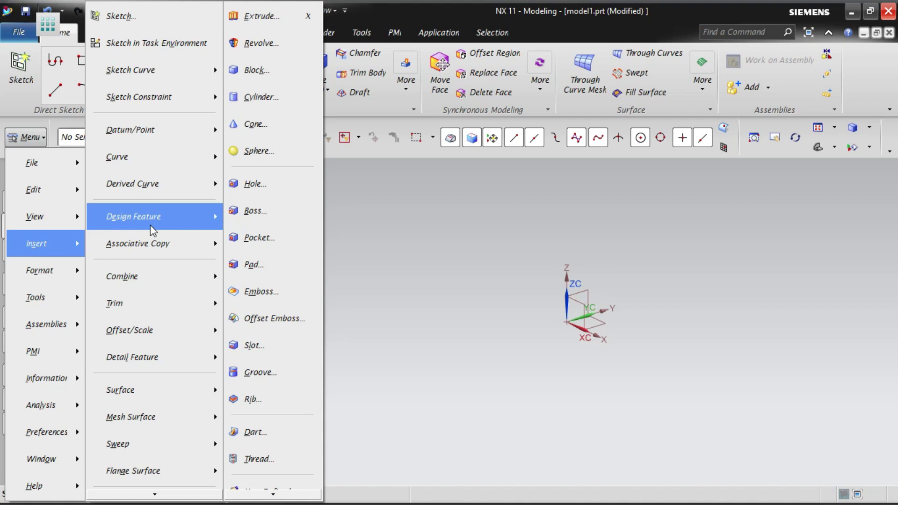
click(264, 98)
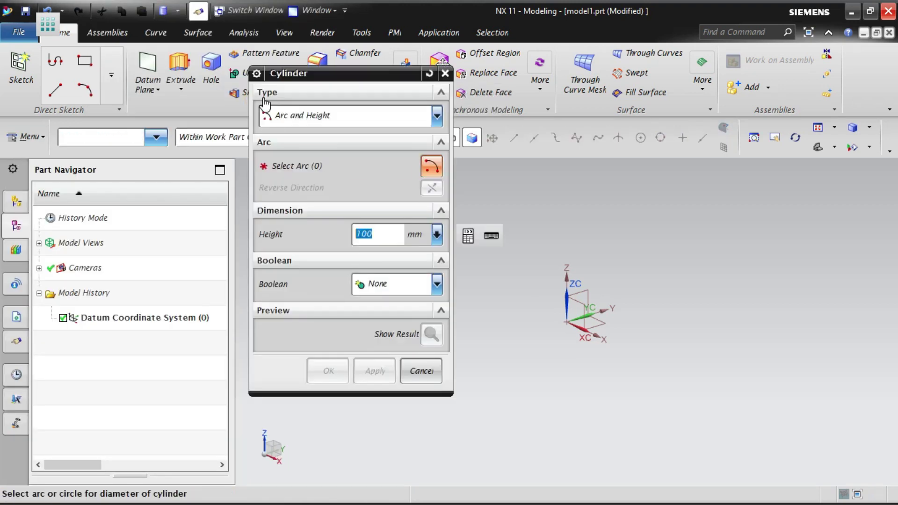
click(389, 115)
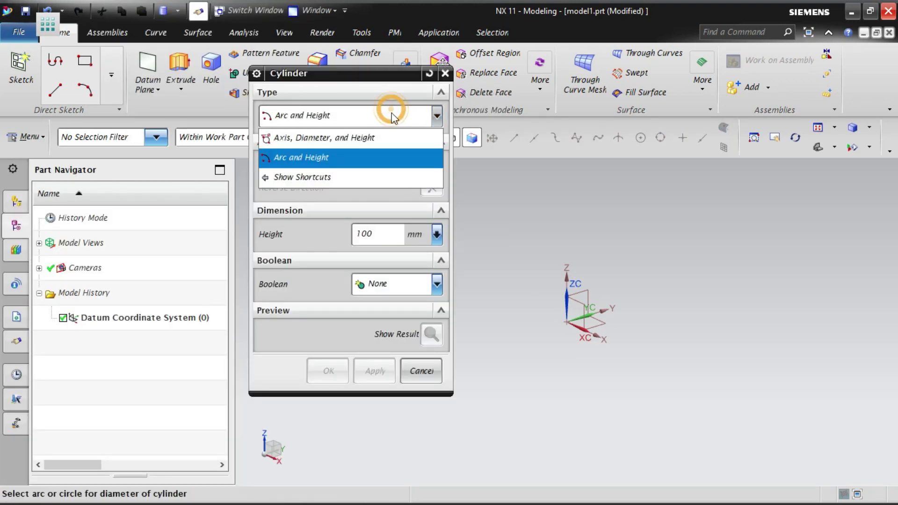
click(322, 155)
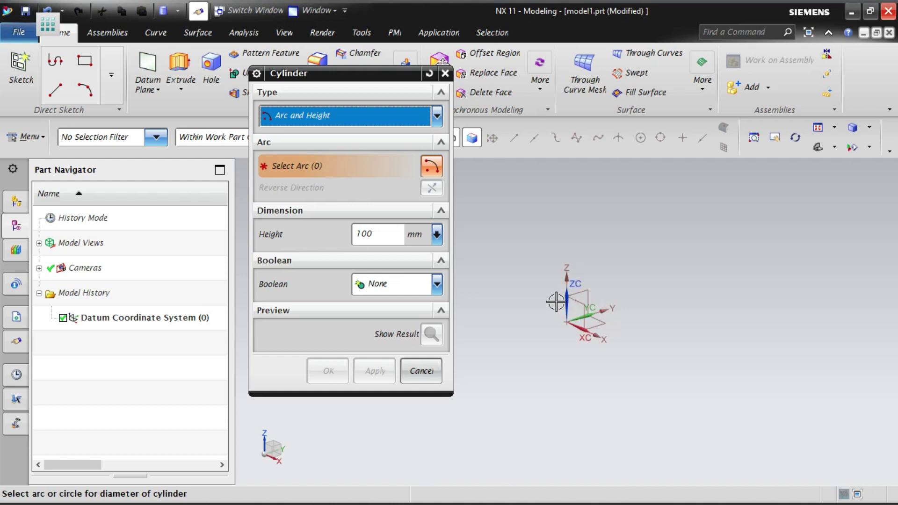
click(422, 370)
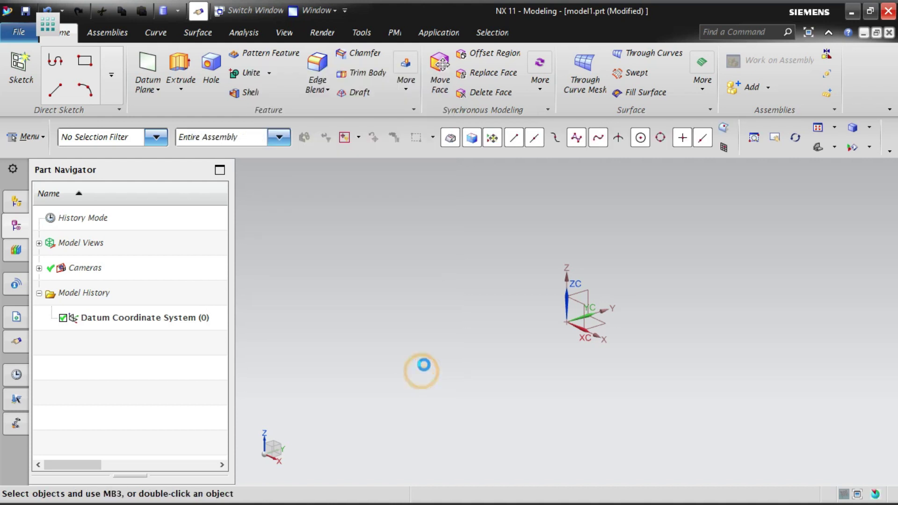
Start an Arc/Circle from Center with the Absolute point reference and centre it on the datum coordinate system's origin.
right_click(533, 223)
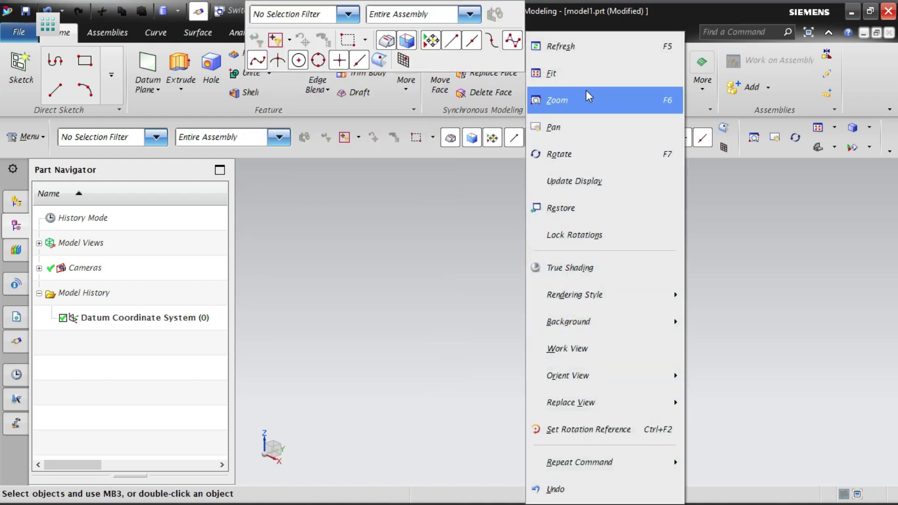
click(586, 75)
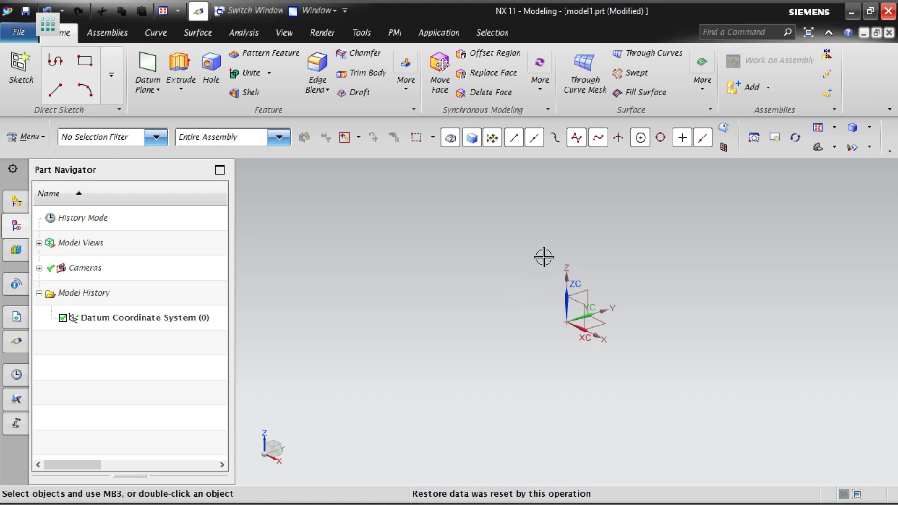
click(156, 34)
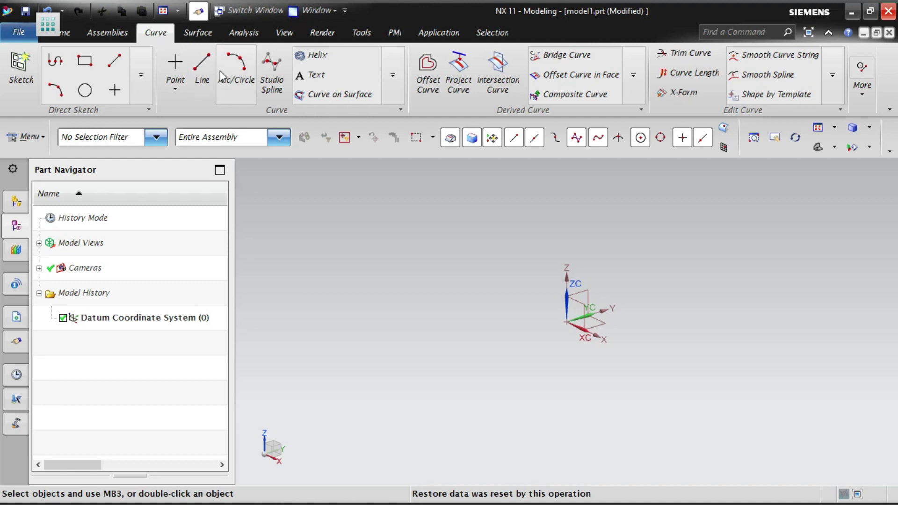
click(238, 80)
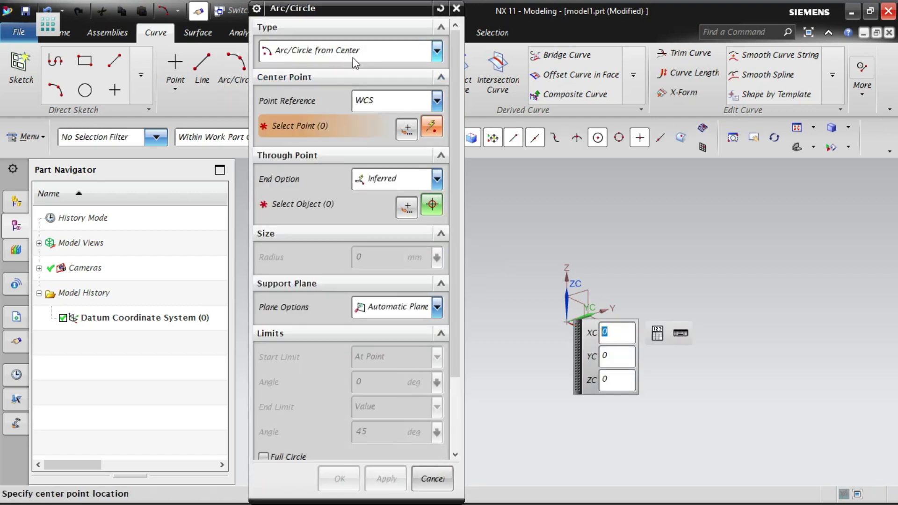
click(256, 9)
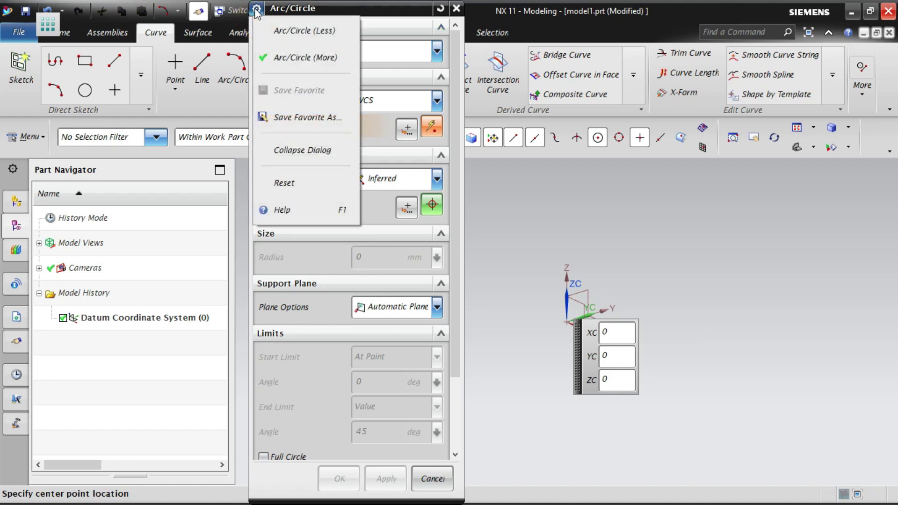
click(403, 18)
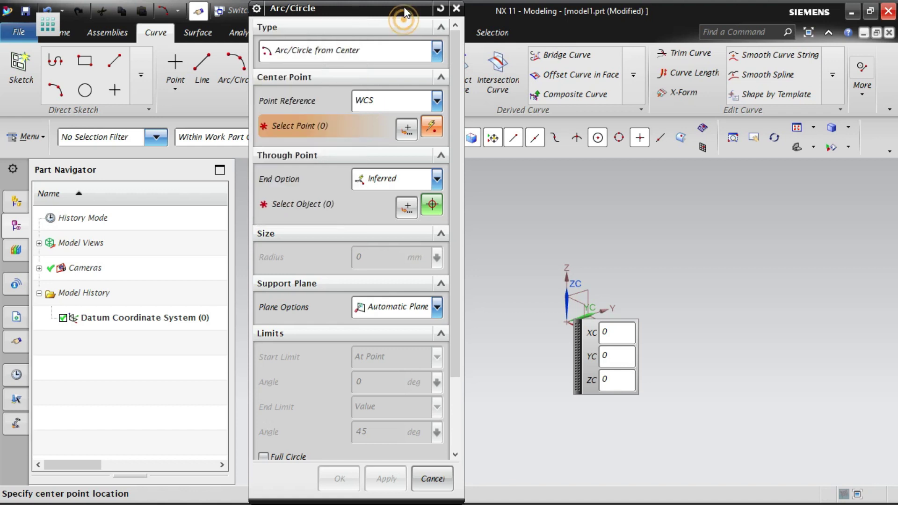
click(380, 100)
click(362, 142)
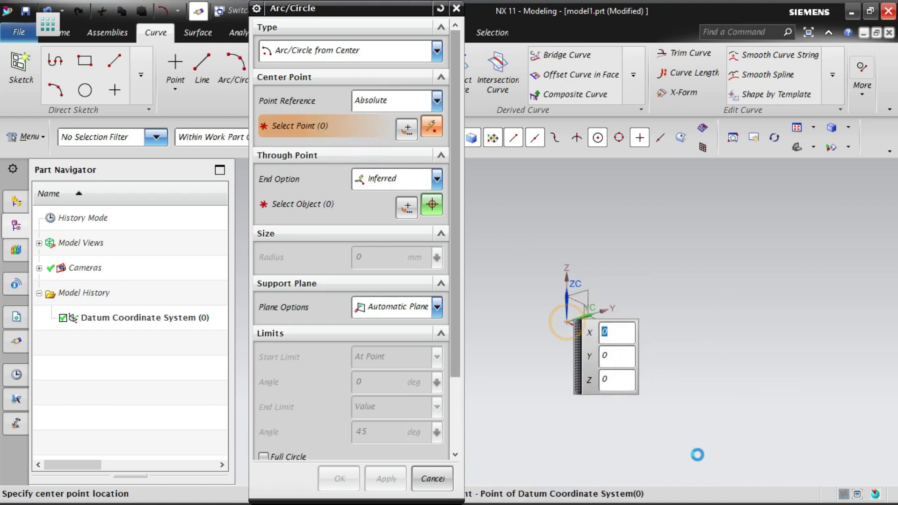
click(567, 322)
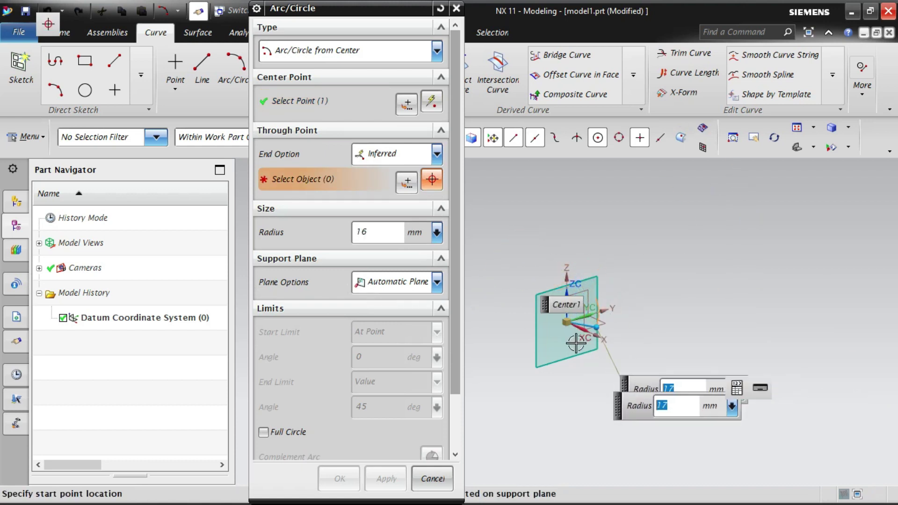
Set the arc's support plane to the datum coordinate system's XY plane using the Select Plane option.
scroll(561, 328, up, 5)
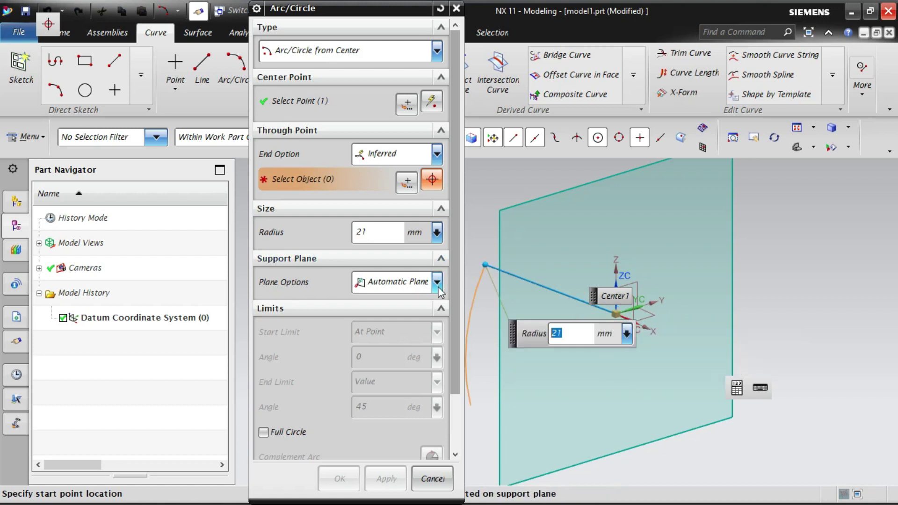
click(438, 288)
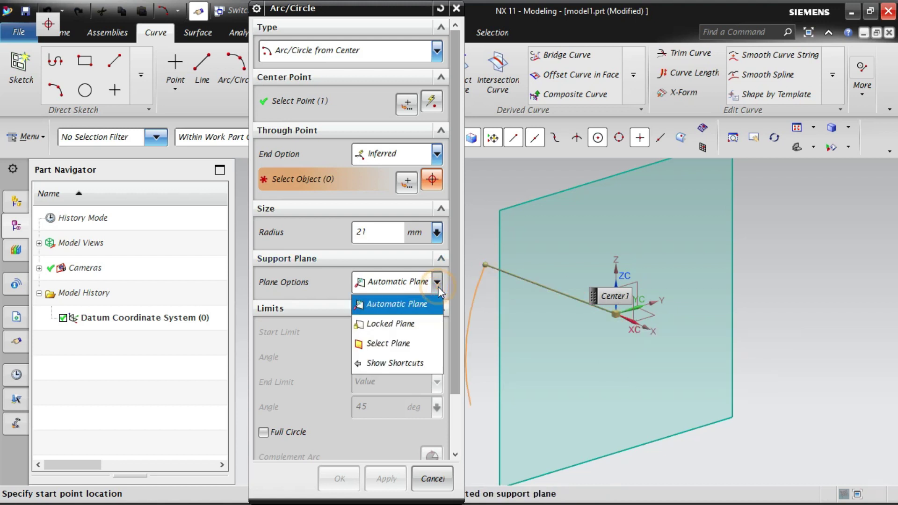
click(395, 351)
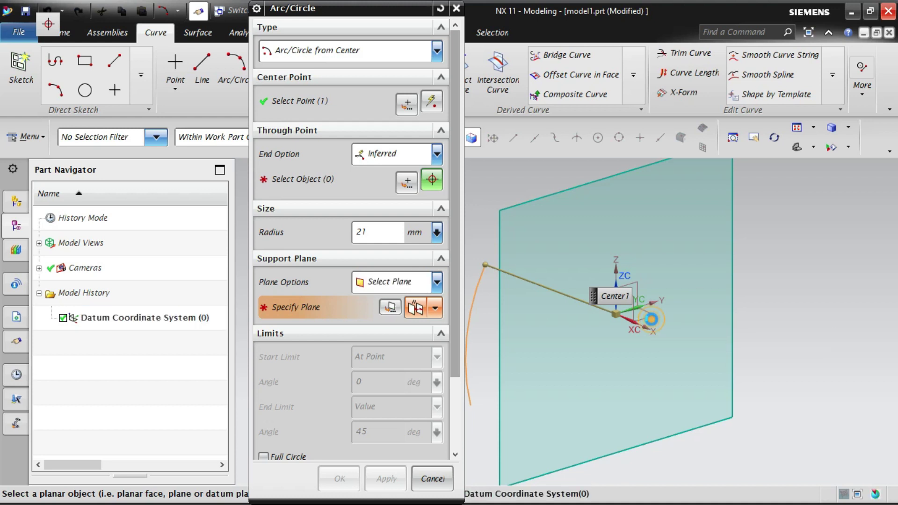
click(655, 315)
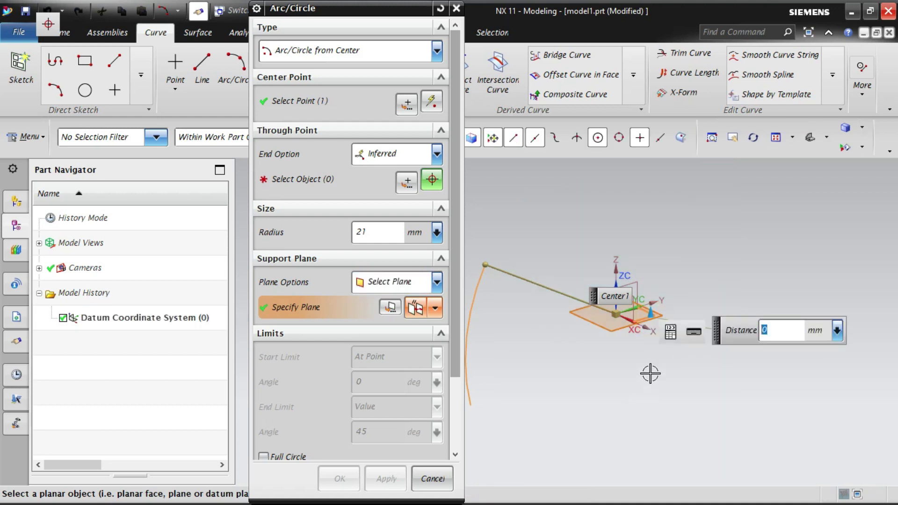
Set the arc's radius to 25 mm.
click(373, 232)
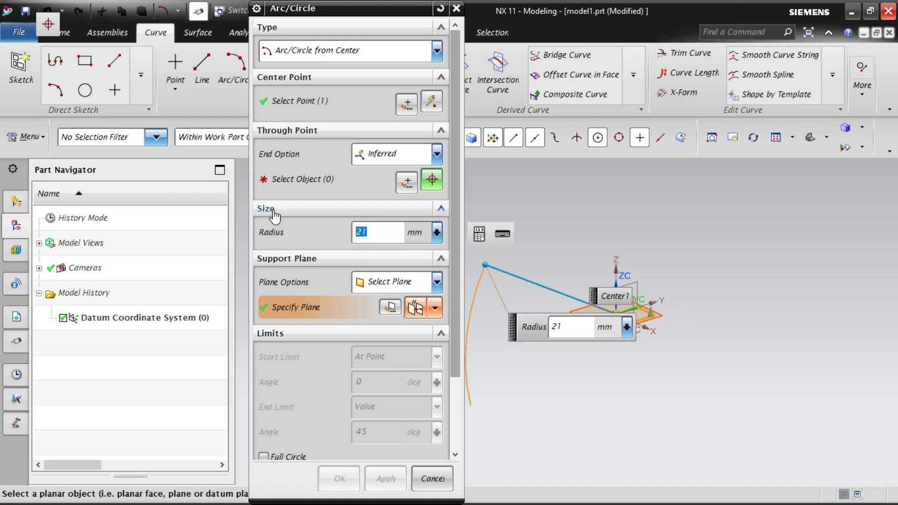
text(2)
key(Return)
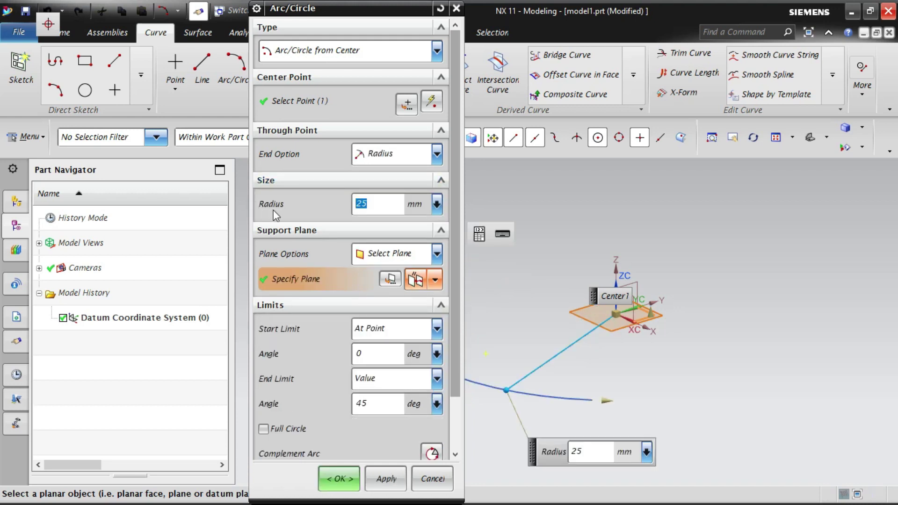
Extend the arc's end limit freehand to about 259 degrees, and close the arc with the Full Circle option.
scroll(641, 306, down, 2)
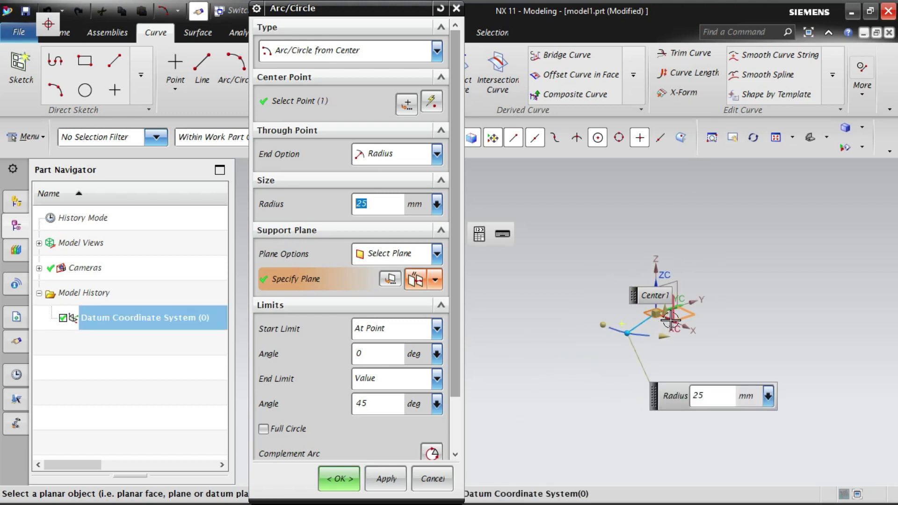
drag(652, 337, 593, 262)
key(Tab)
key(Tab)
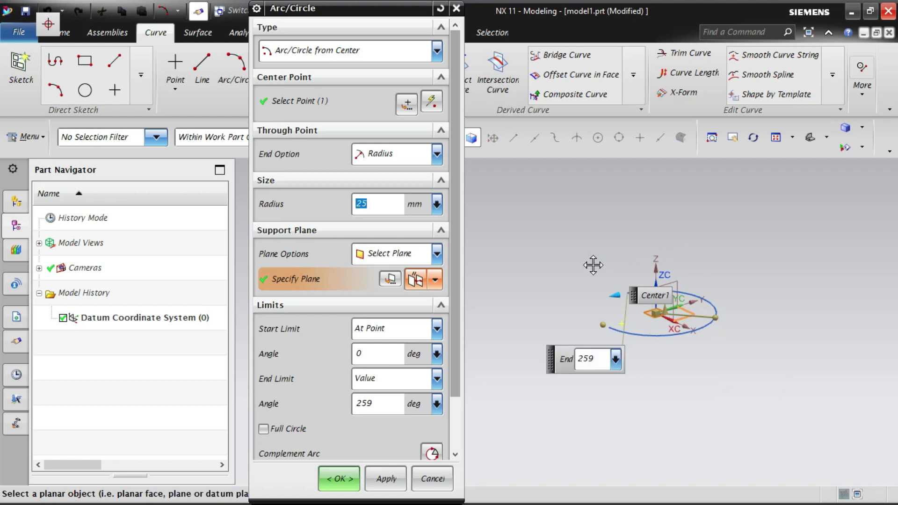
click(264, 429)
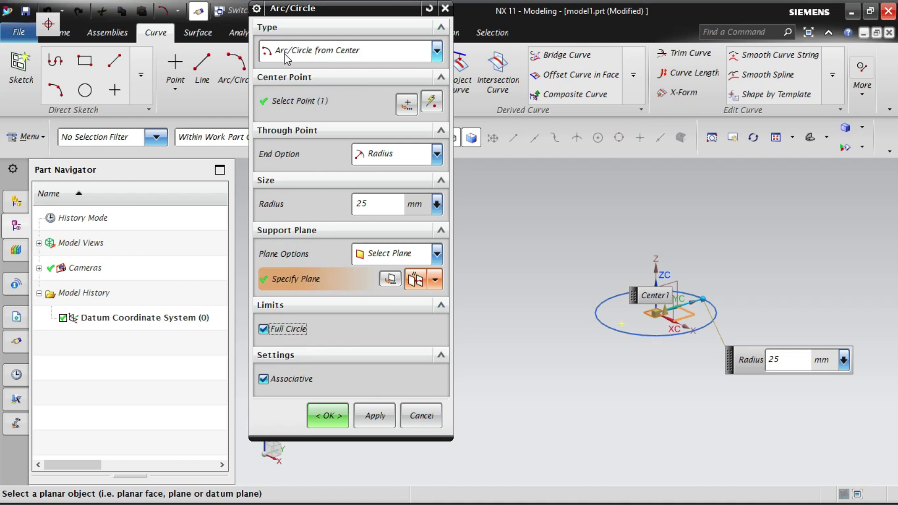
Toggle the Full Circle limit off and back on, and create the 25 mm radius circle.
click(264, 329)
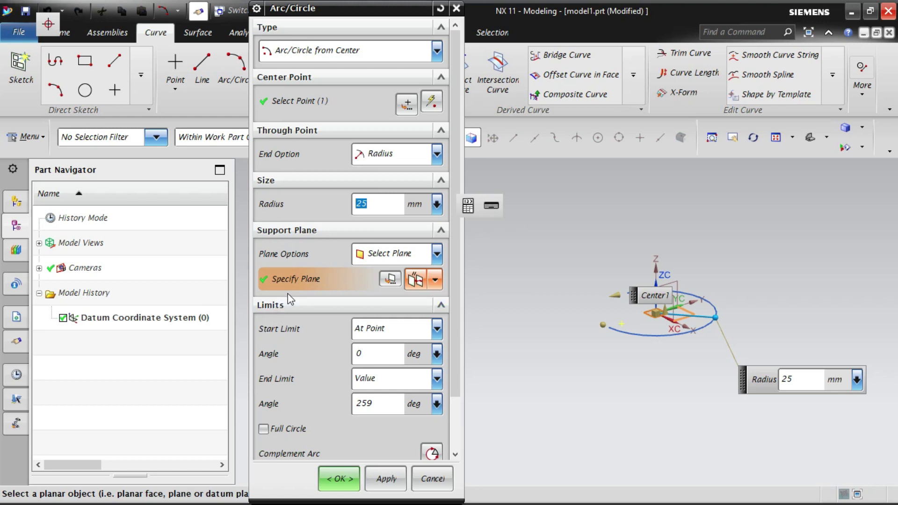
click(283, 429)
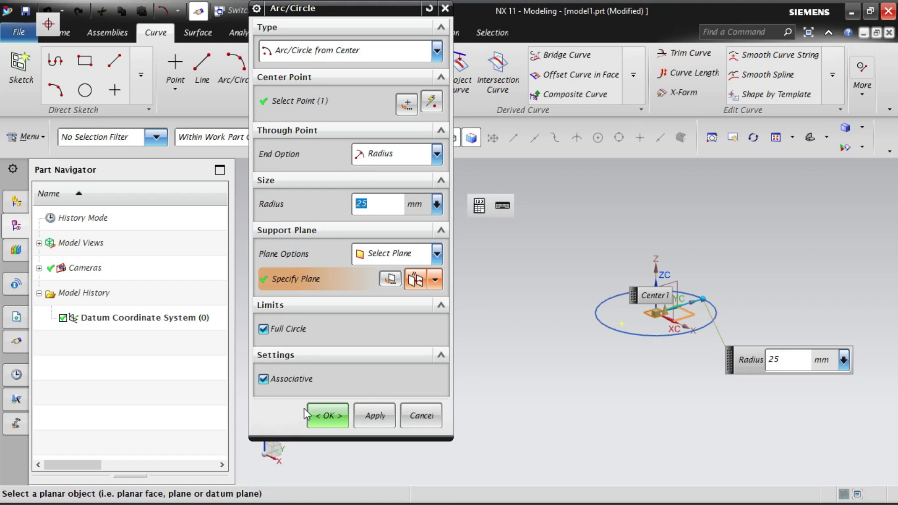
click(337, 417)
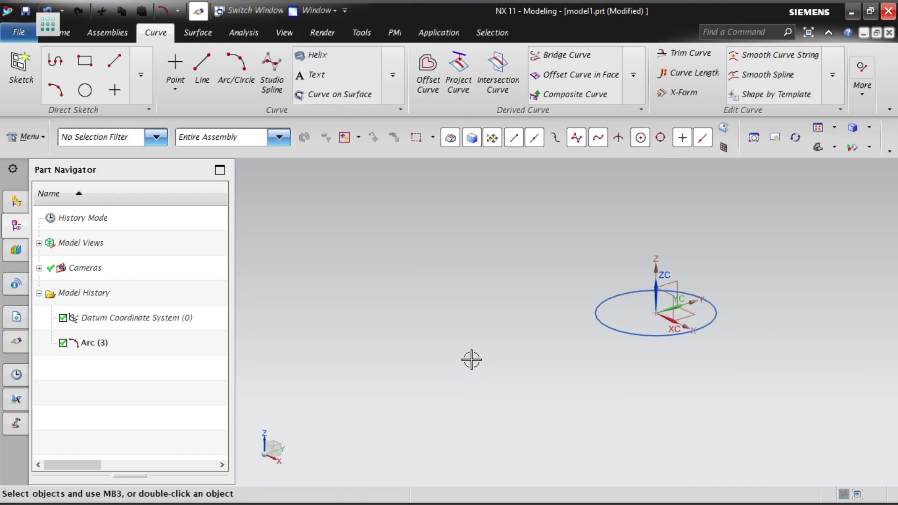
Start a cylinder of the Arc and Height type and select the 25 mm radius circle as its arc.
key(ctrl+f)
scroll(457, 389, down, 5)
scroll(457, 390, down, 2)
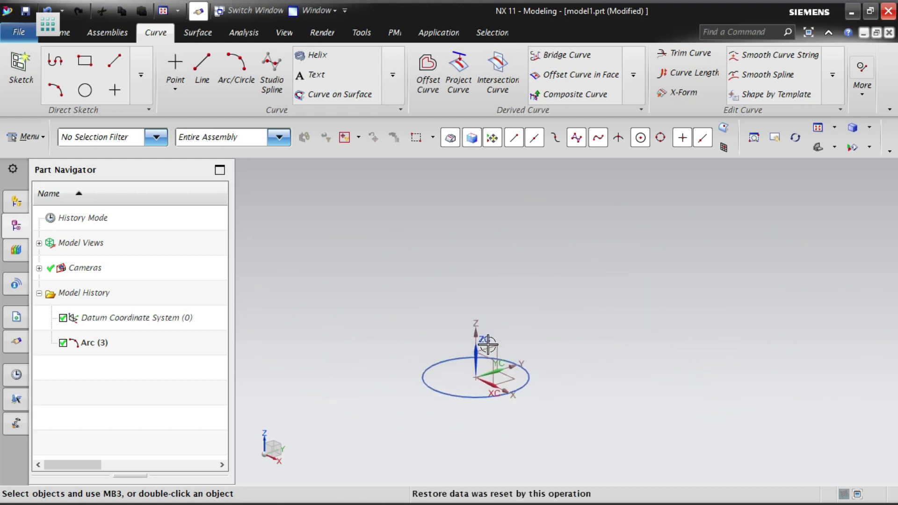
click(27, 136)
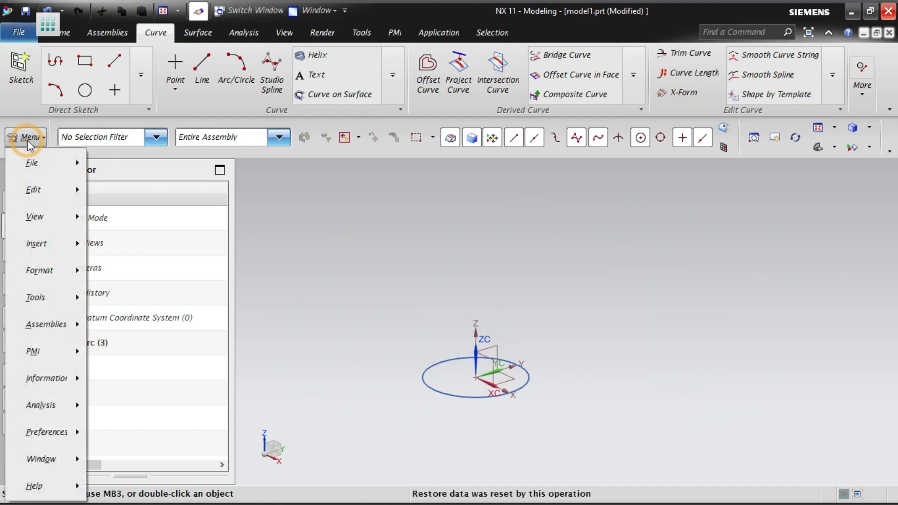
click(56, 243)
mouse_move(158, 214)
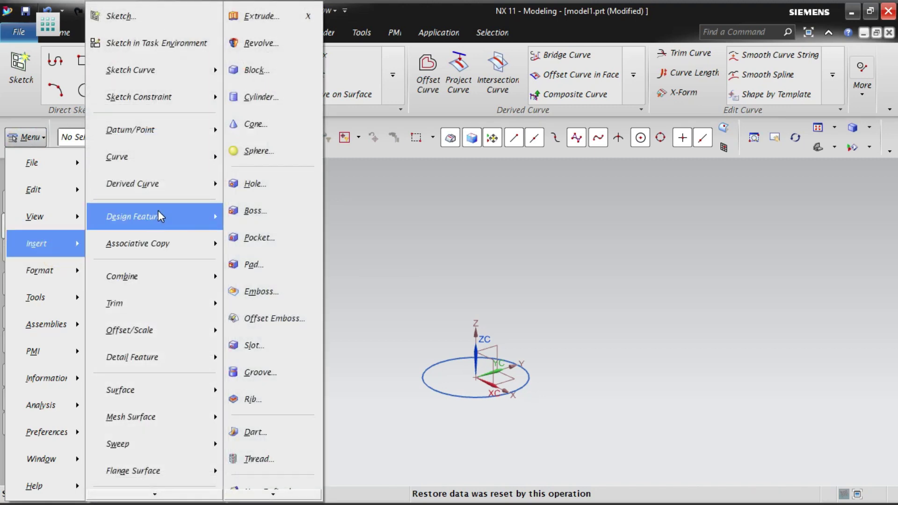
click(258, 97)
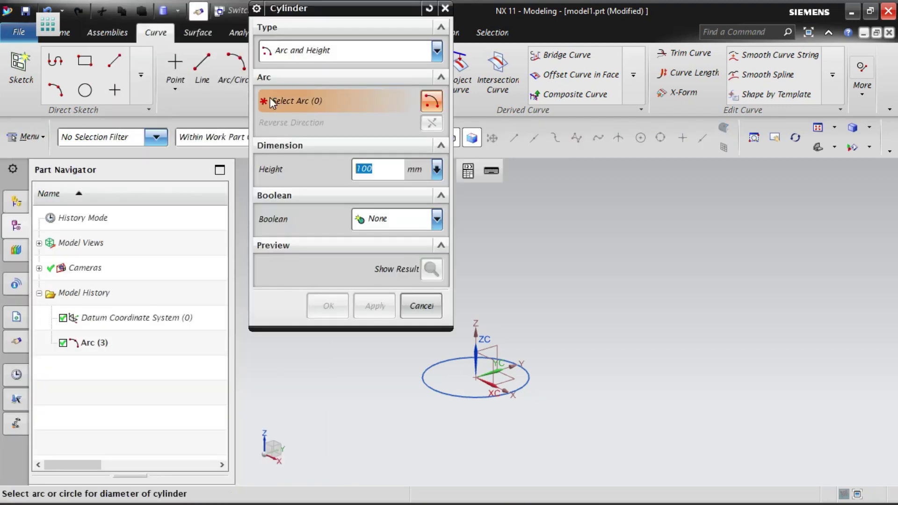
click(340, 51)
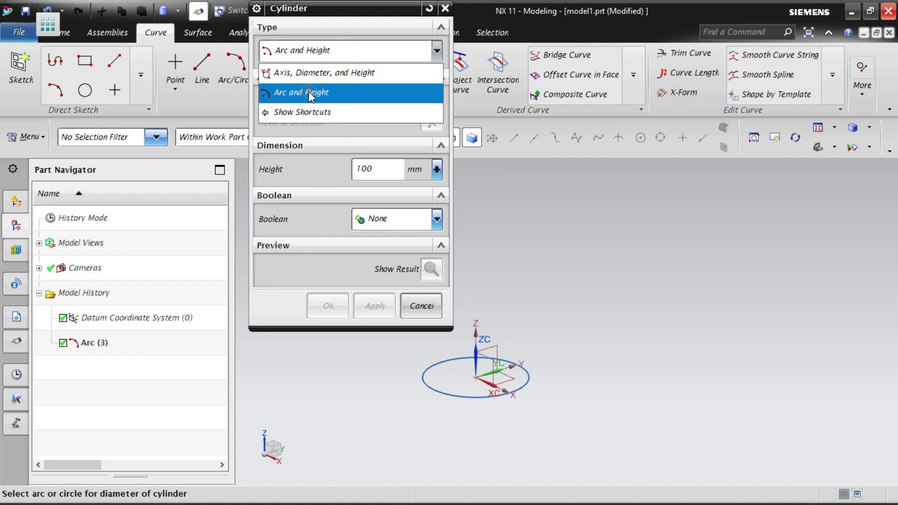
click(308, 92)
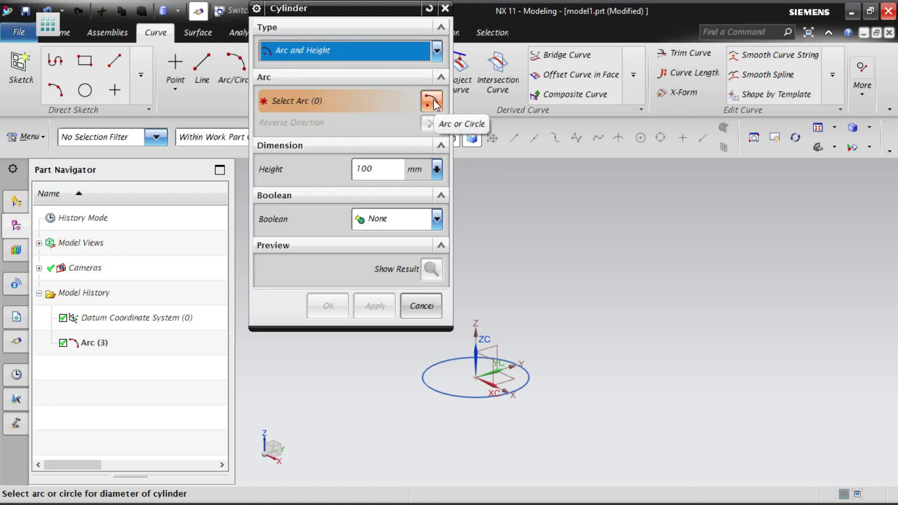
click(525, 385)
shift+middle_drag(653, 368, 683, 370)
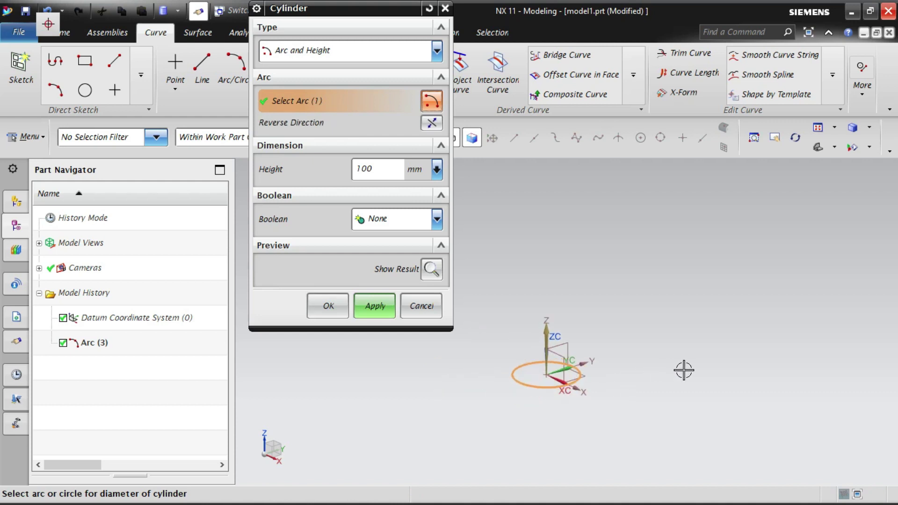
Keep the cylinder's height at 100 mm, preview the result and create the cylinder.
click(388, 169)
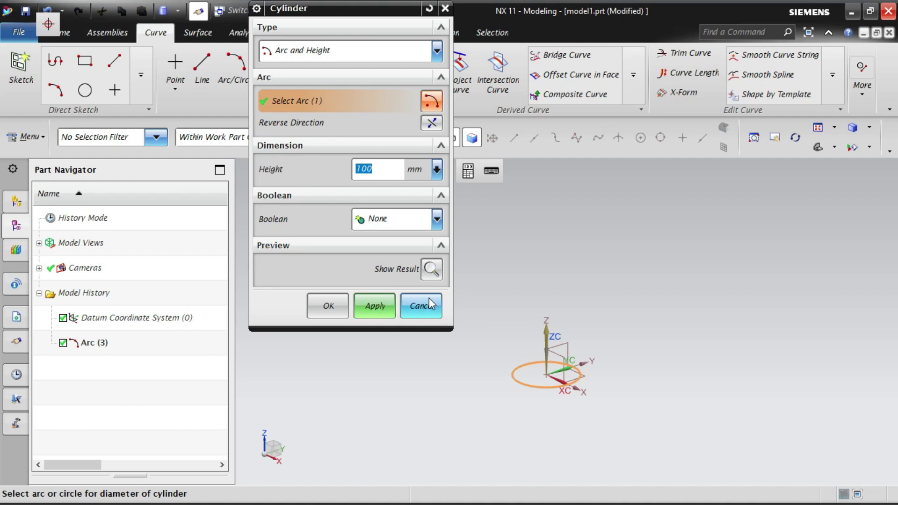
click(432, 269)
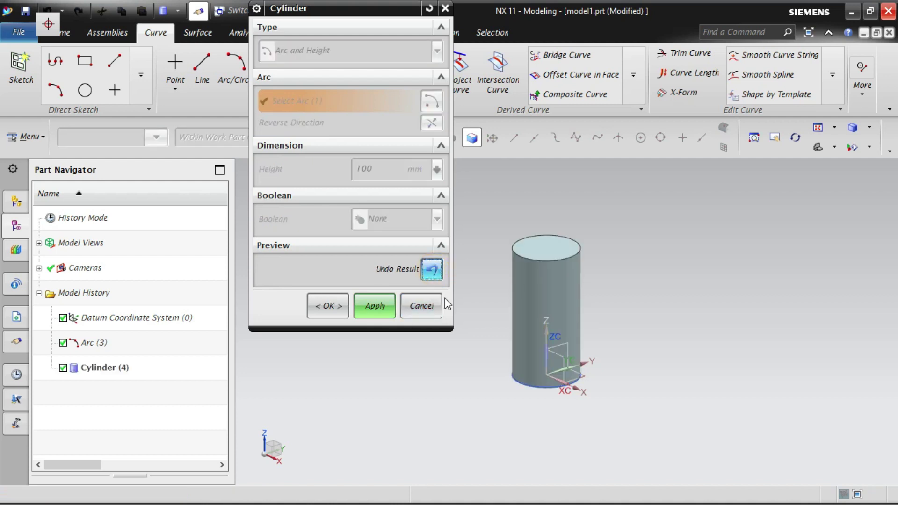
click(329, 305)
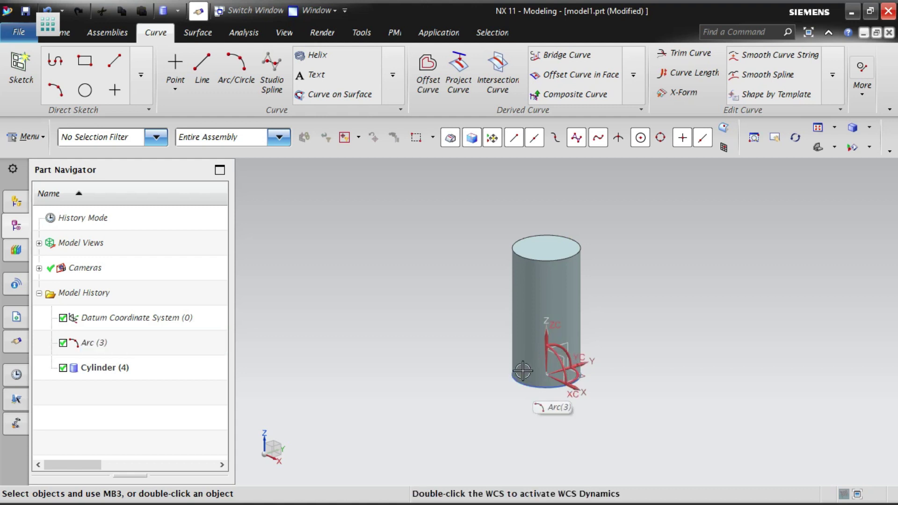
Edit the base circle under the cylinder and set its radius to 10 mm.
click(564, 383)
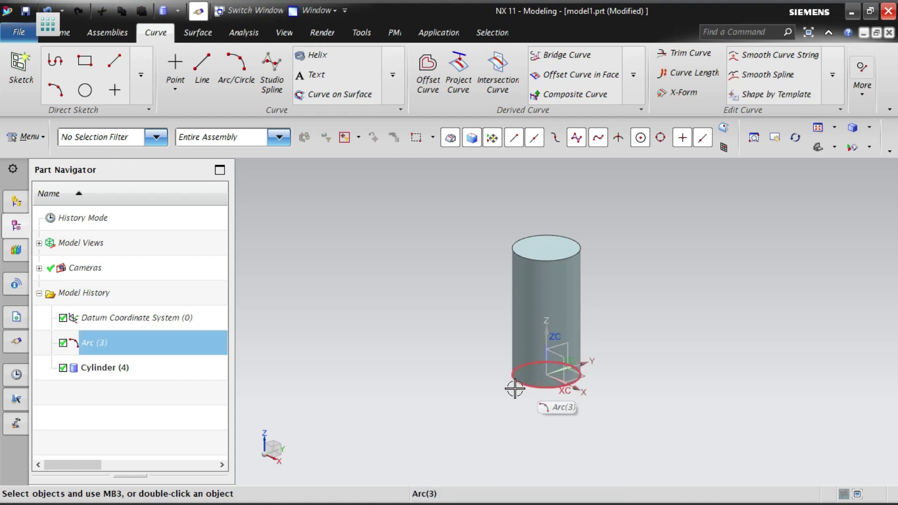
click(124, 345)
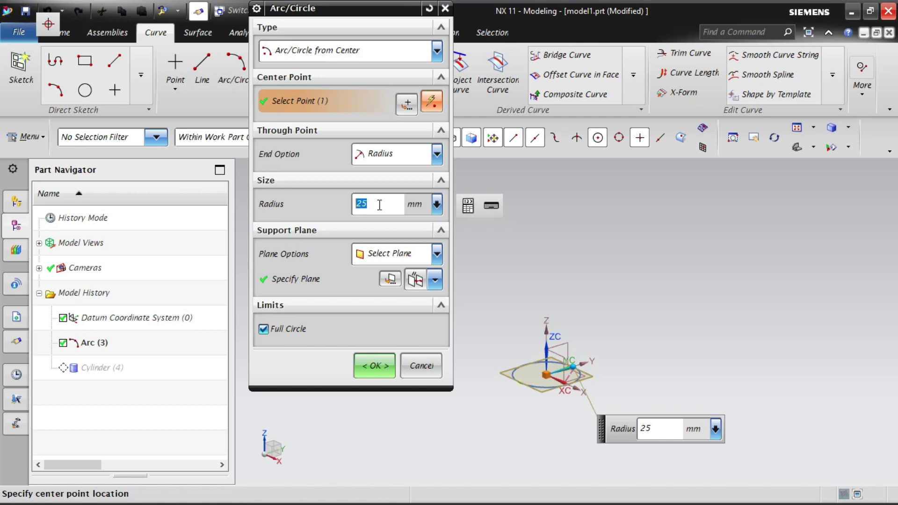
key(Return)
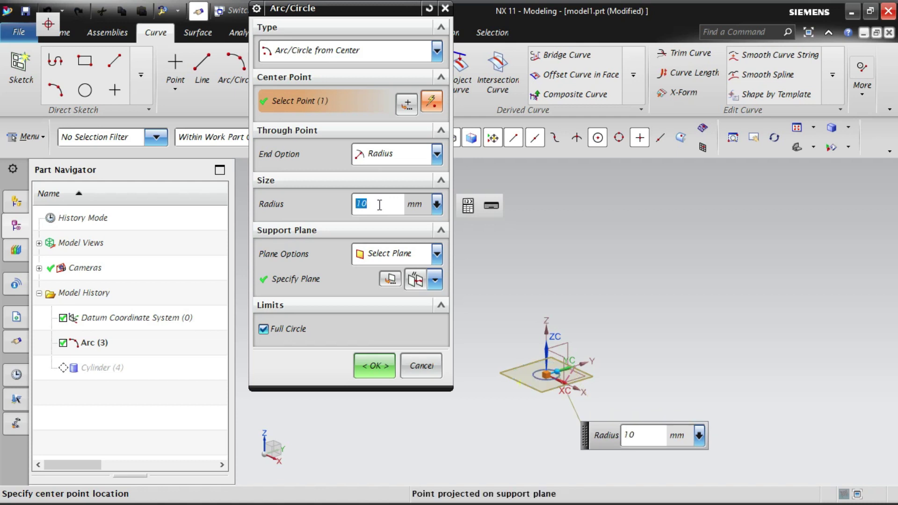
click(377, 366)
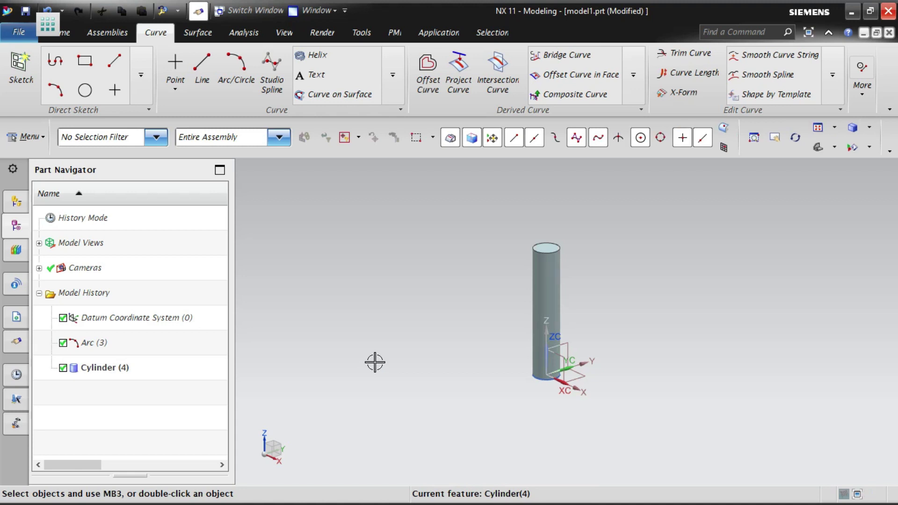
Edit the cylinder feature, set its height to 50 mm, and preview and accept the result.
double_click(120, 368)
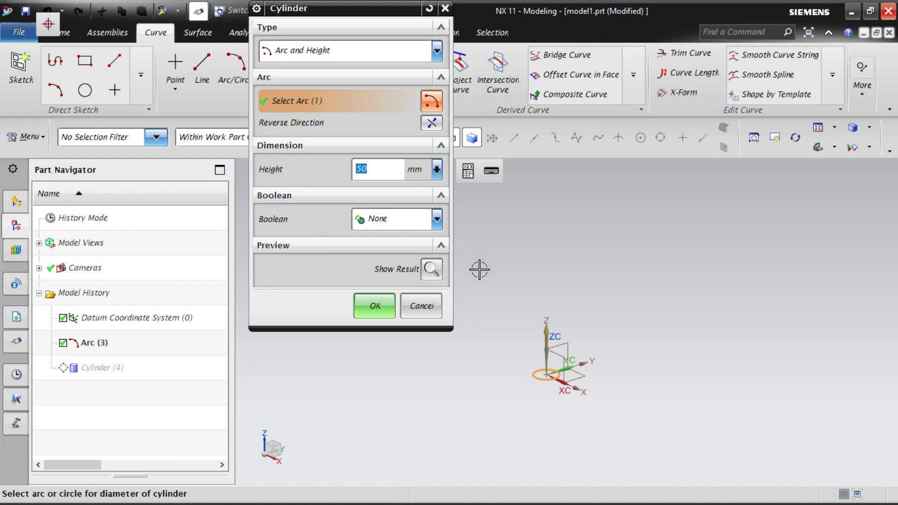
click(431, 270)
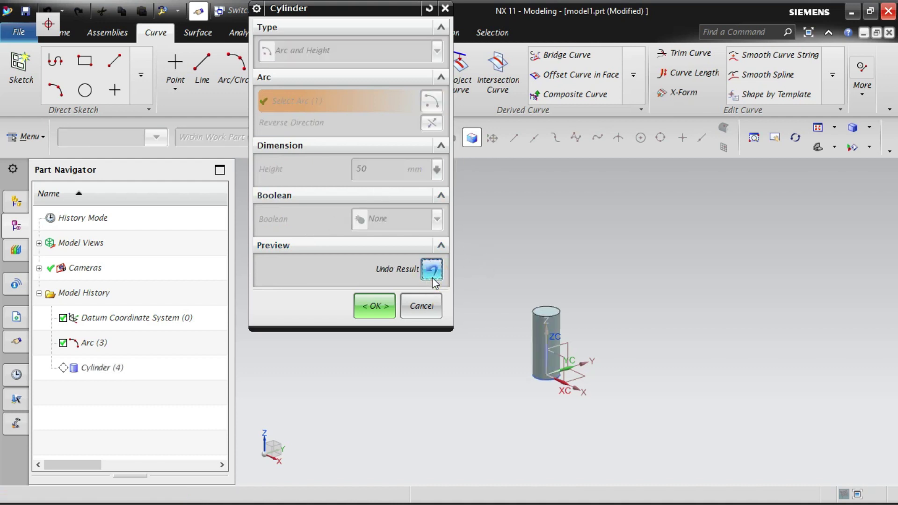
right_click(589, 235)
click(617, 106)
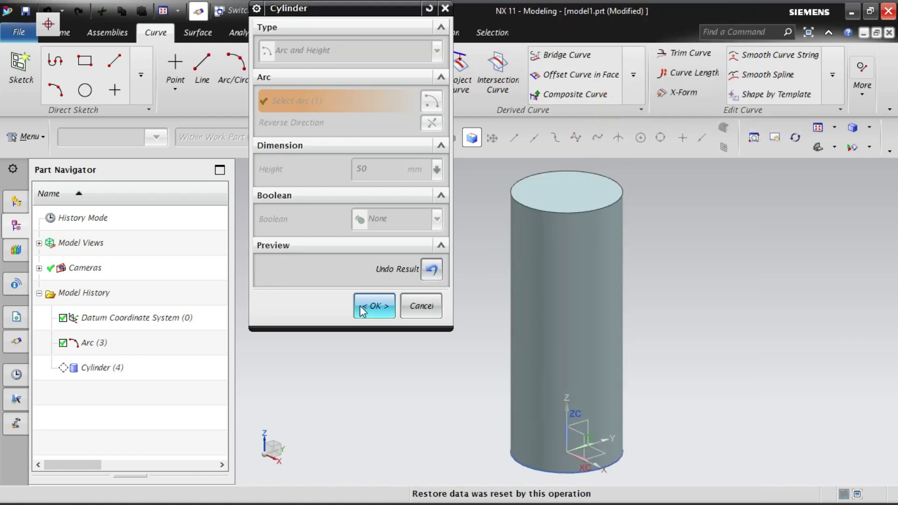
click(374, 306)
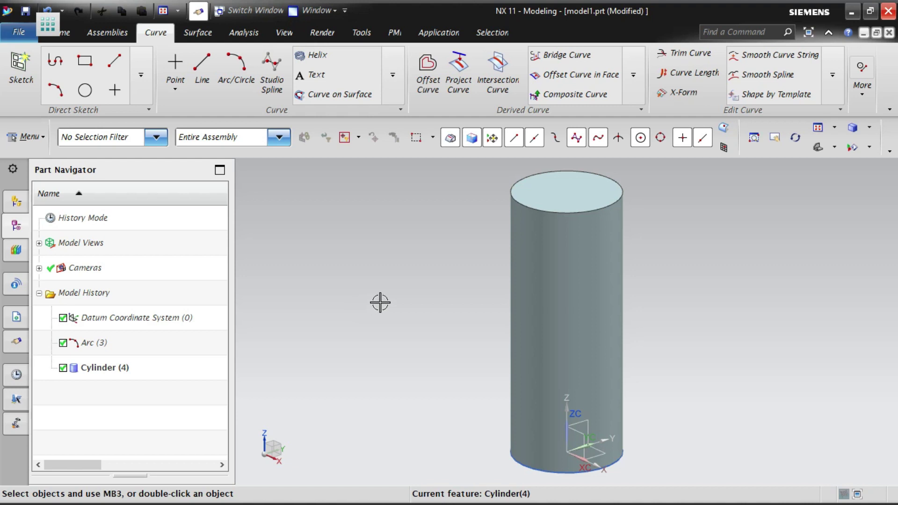
click(26, 137)
mouse_move(57, 249)
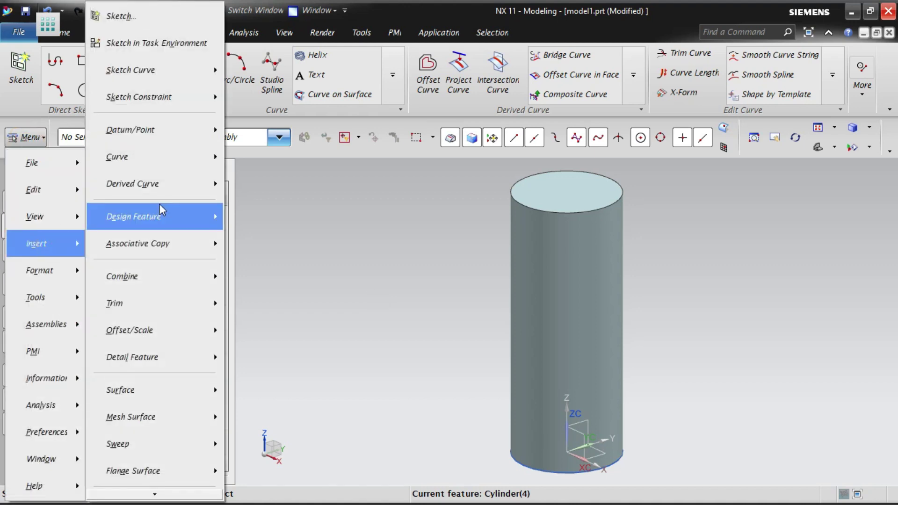
mouse_move(160, 210)
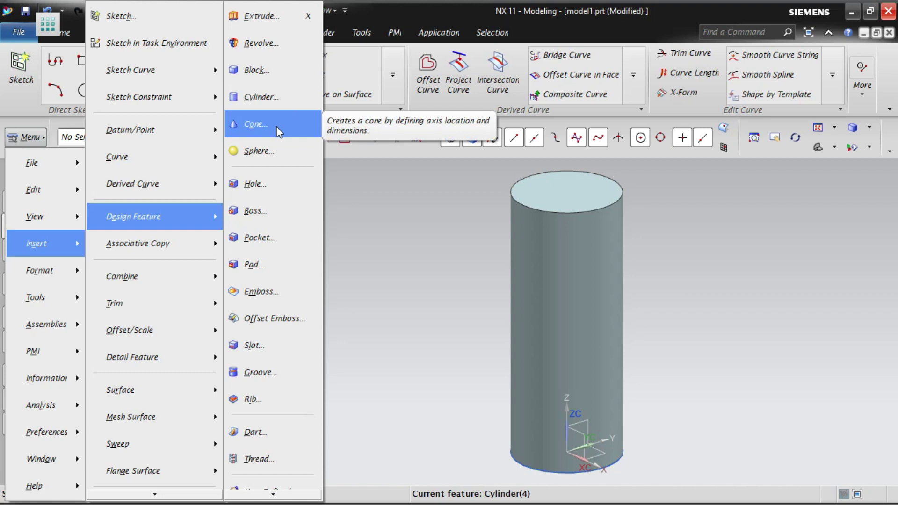
click(414, 276)
Delete the cylinder feature from the model history, keeping the base circle.
click(98, 369)
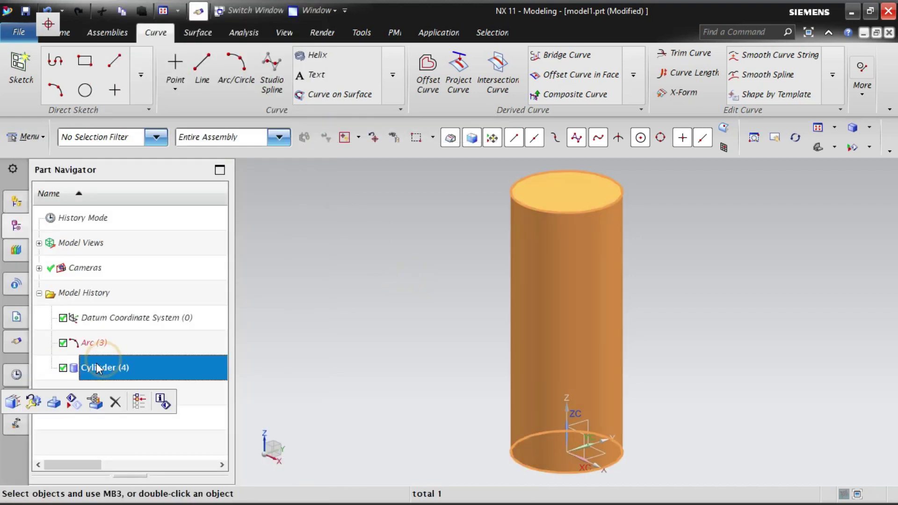
key(Delete)
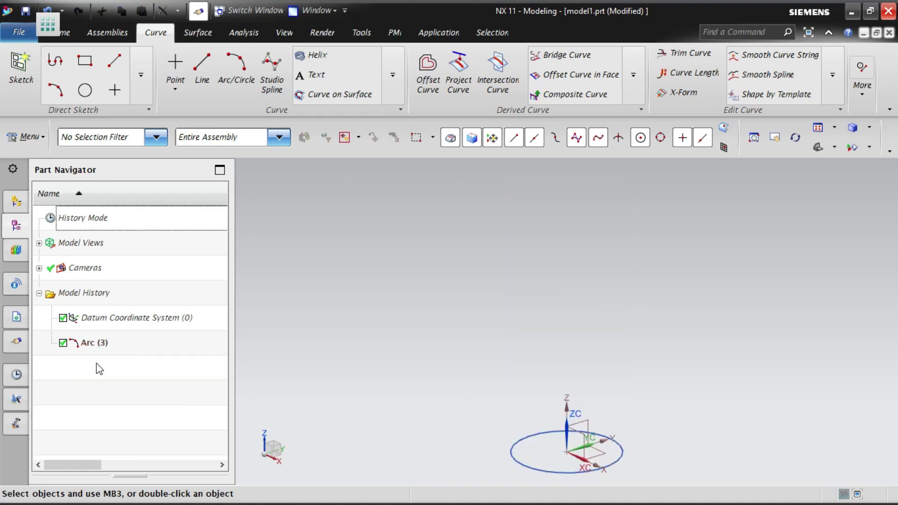
Start the Cone design feature command.
click(26, 136)
click(42, 243)
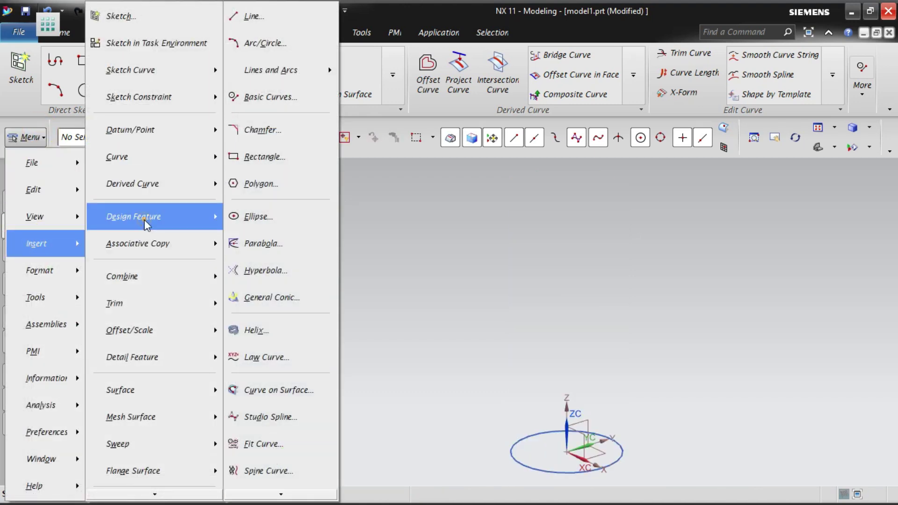
mouse_move(155, 217)
click(262, 124)
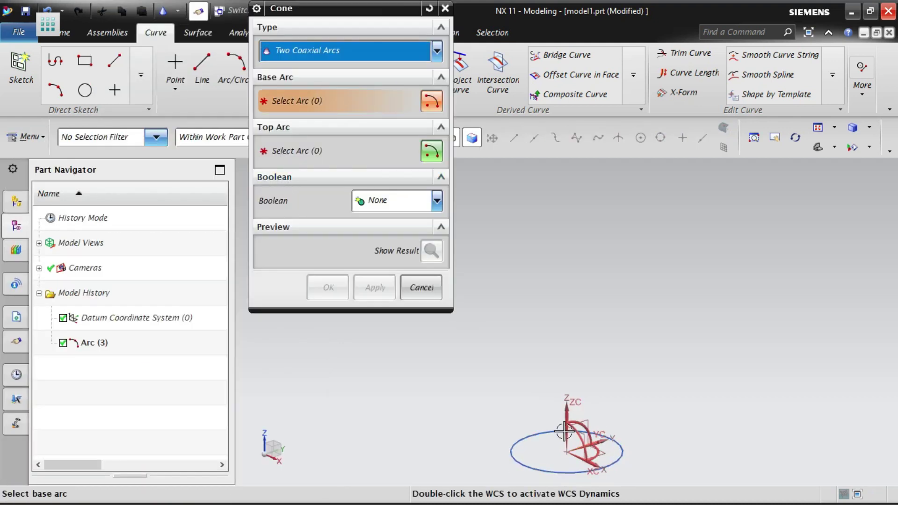
scroll(417, 423, down, 6)
scroll(559, 394, up, 5)
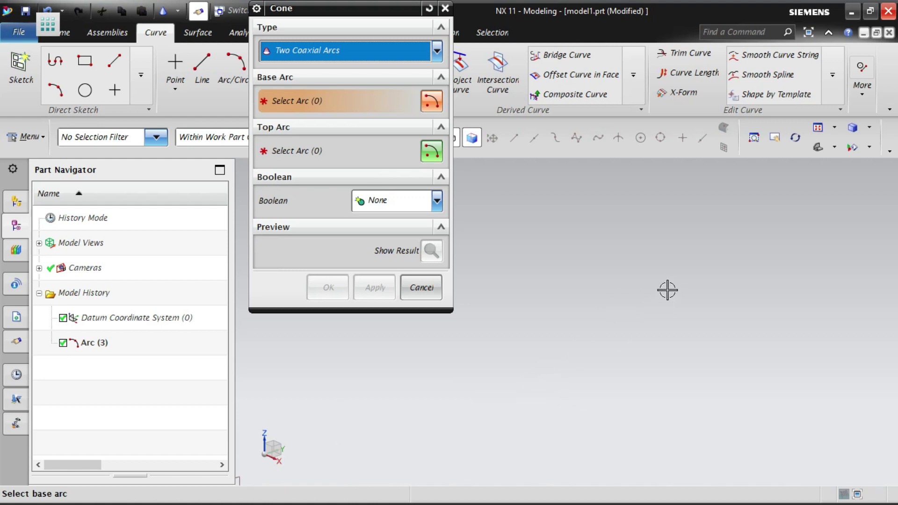
scroll(672, 269, down, 6)
scroll(672, 269, up, 5)
click(775, 137)
drag(440, 393, 588, 343)
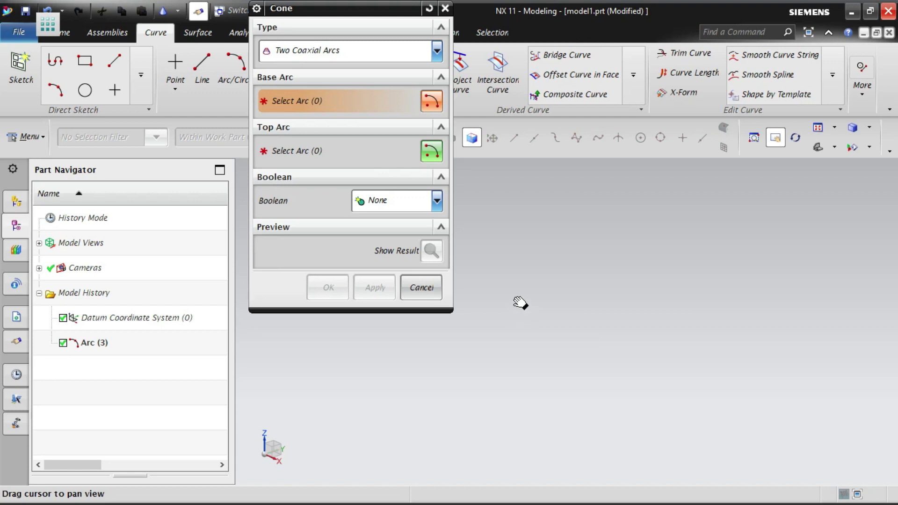
Set the cone type to Diameters and Height, with its axis along the vertical Z direction and a base point placed.
click(354, 52)
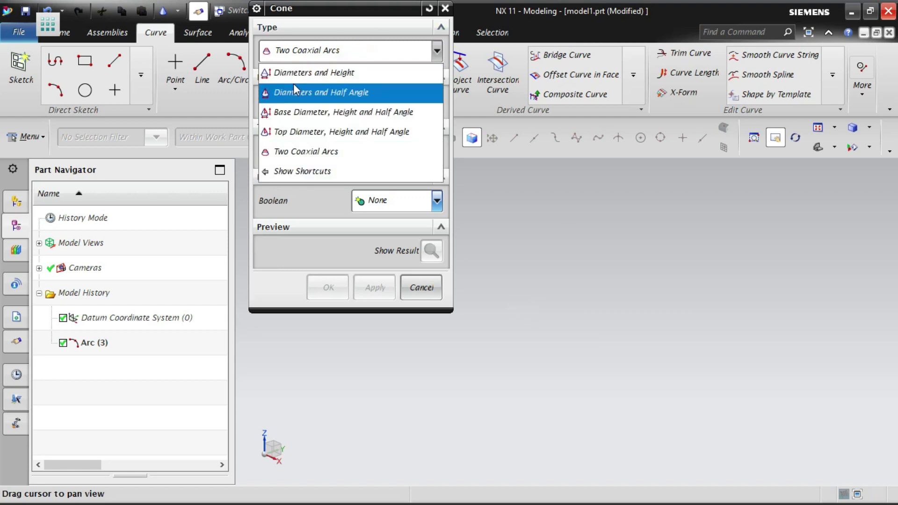
click(384, 12)
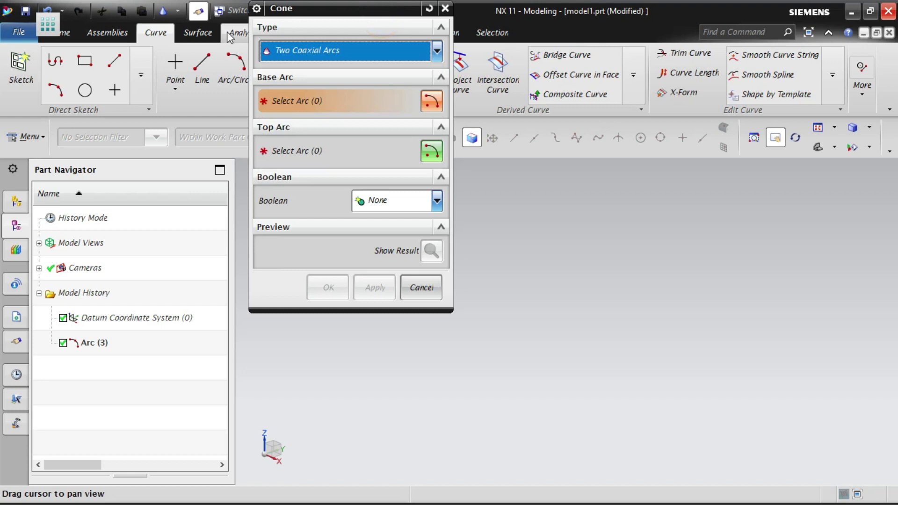
click(367, 51)
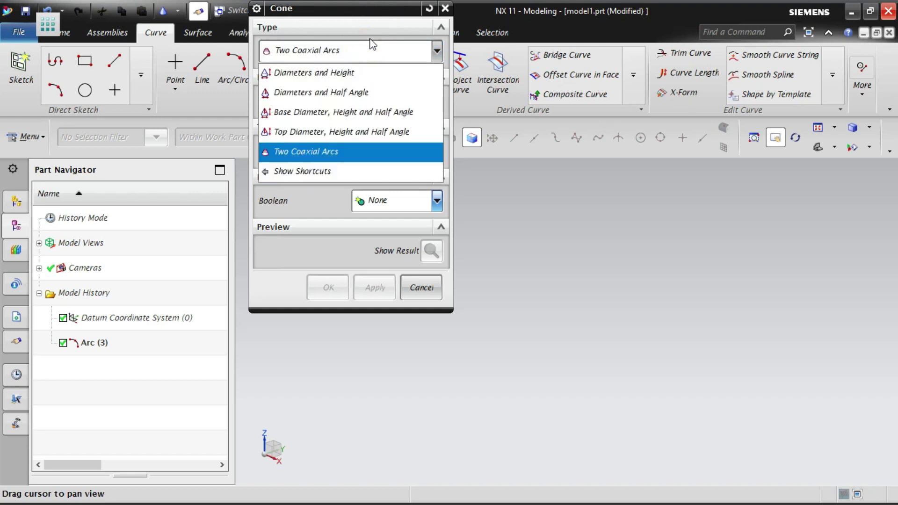
click(383, 17)
click(360, 52)
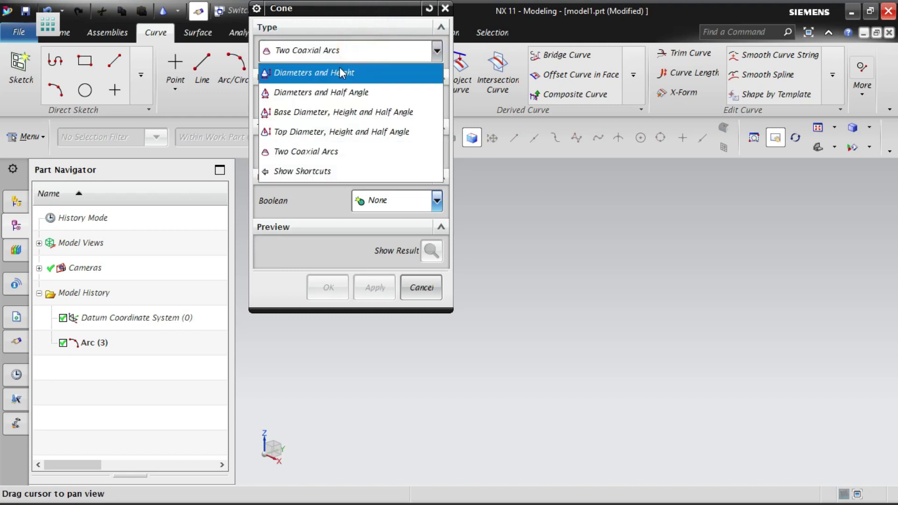
click(332, 74)
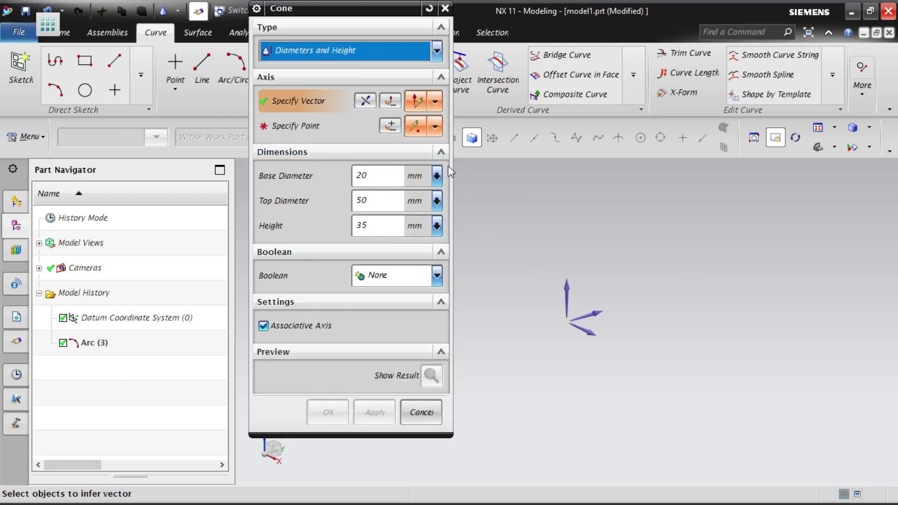
click(416, 102)
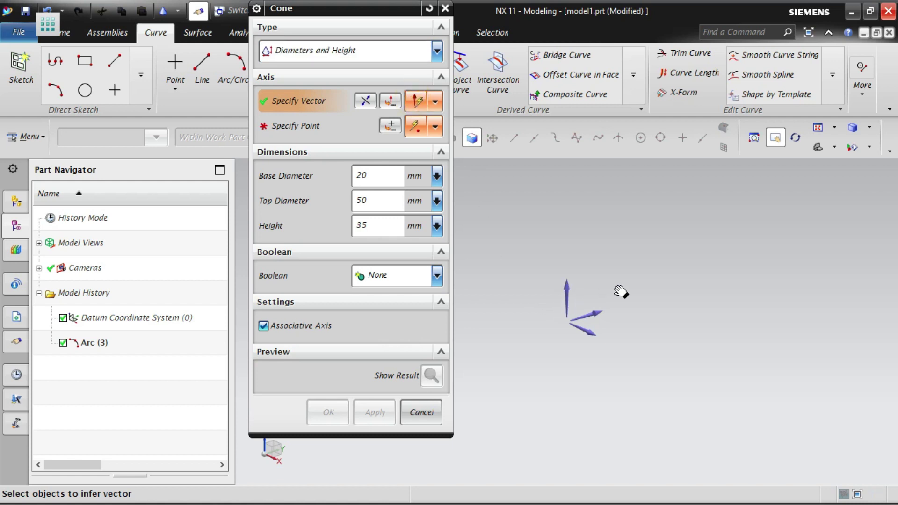
click(566, 296)
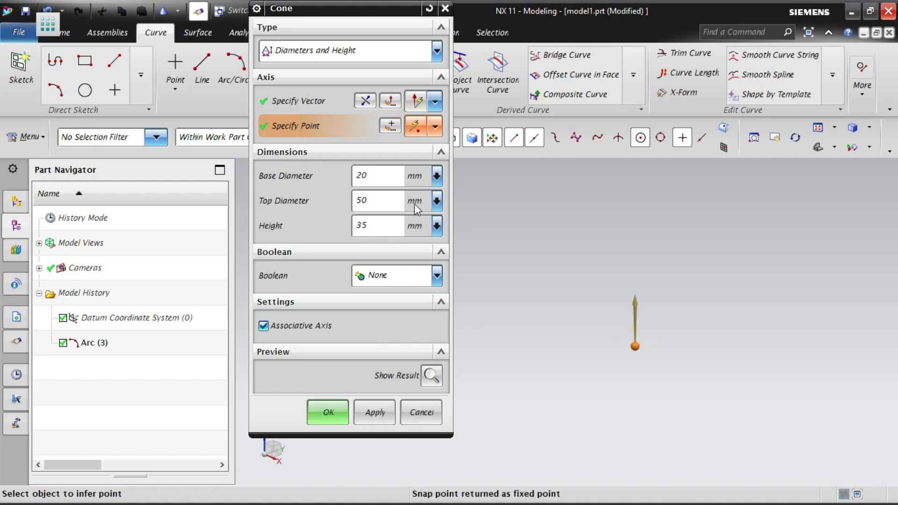
Set the cone's top diameter to 0 mm, keeping base diameter 20 mm and height 35 mm, and preview the shape temporarily.
click(372, 176)
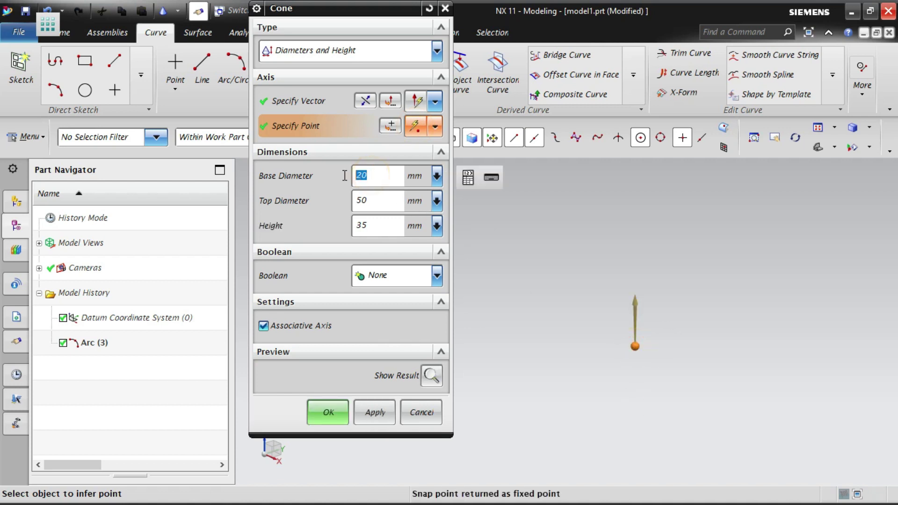
click(376, 201)
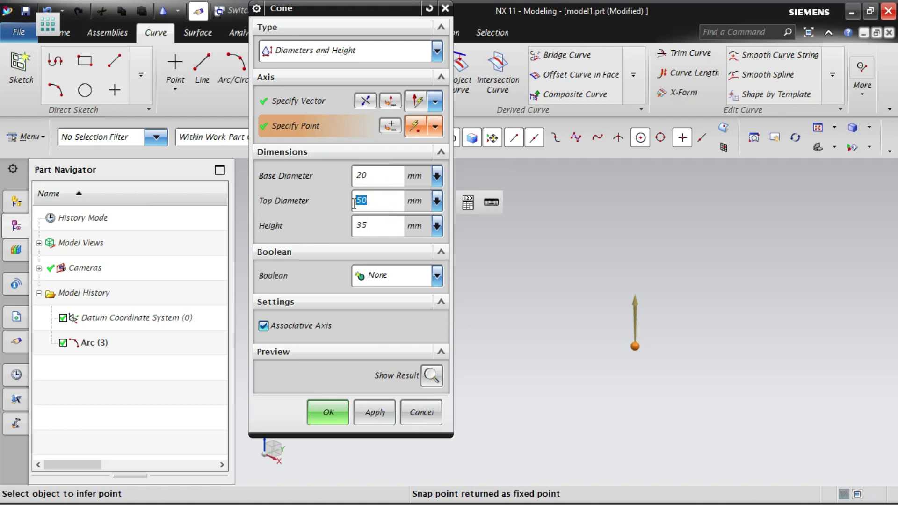
click(366, 227)
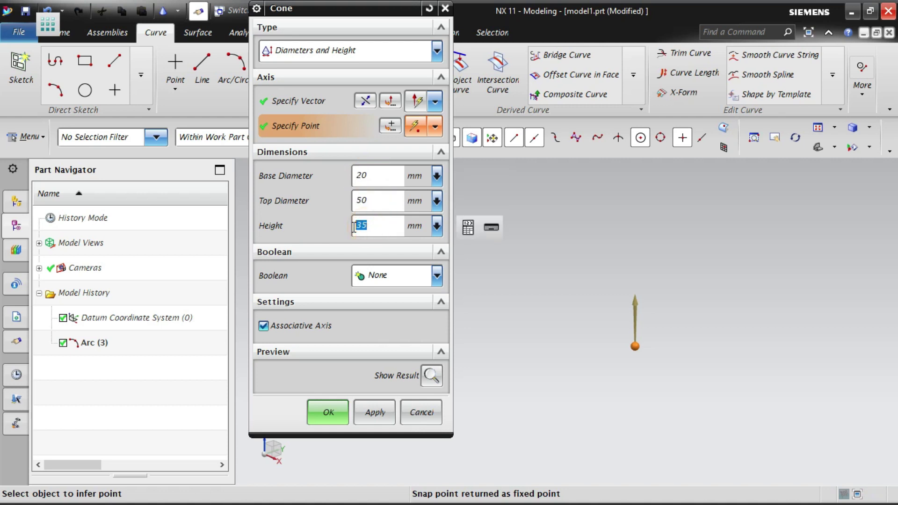
click(367, 200)
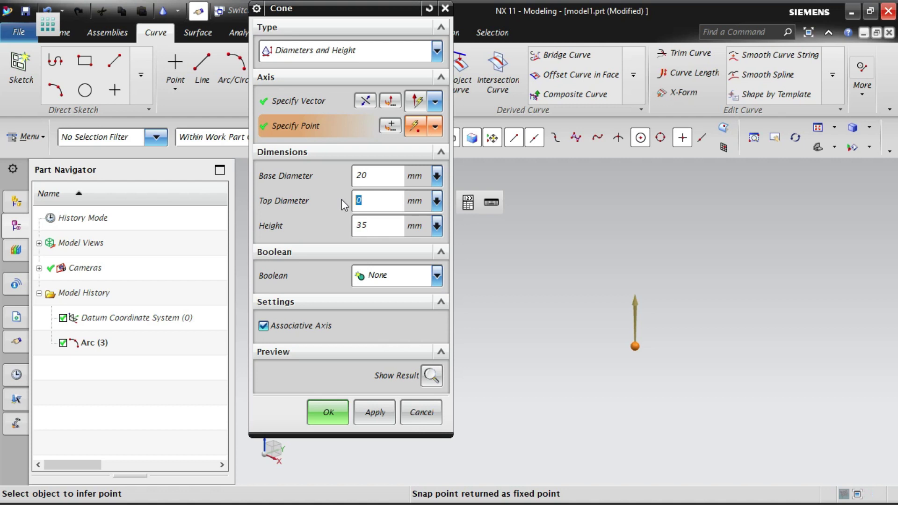
click(432, 376)
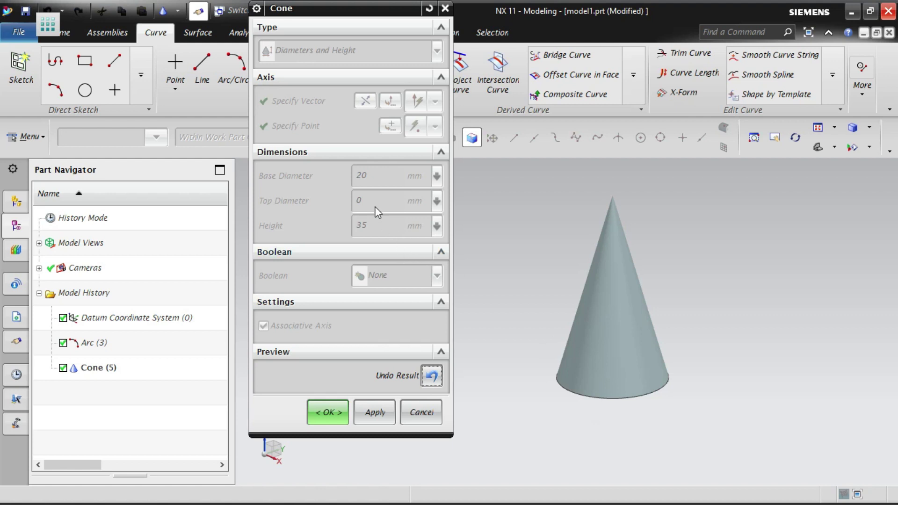
click(432, 375)
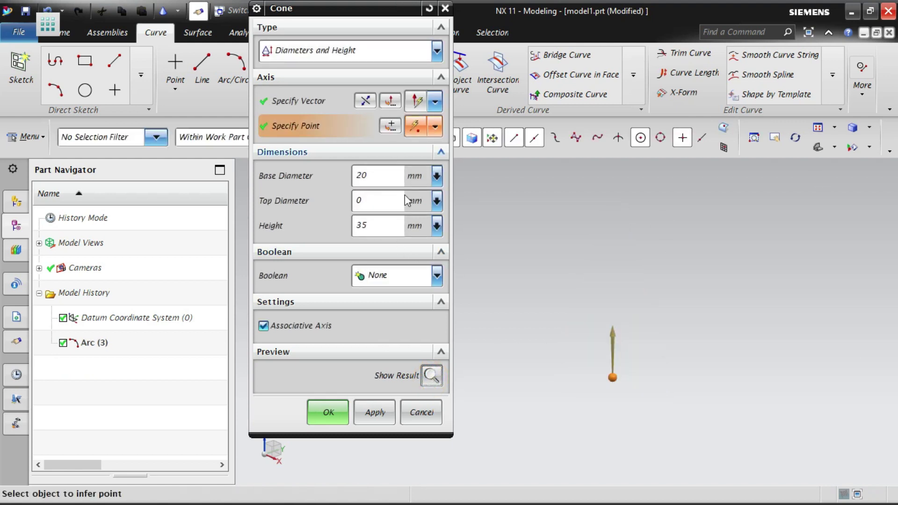
Set the cone's top diameter to 10 mm and preview the truncated shape temporarily.
click(376, 201)
text(10)
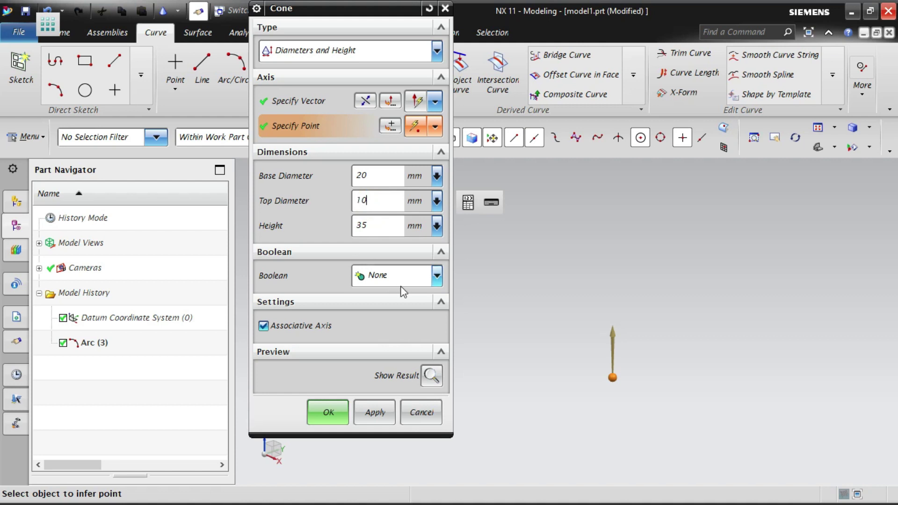
click(431, 376)
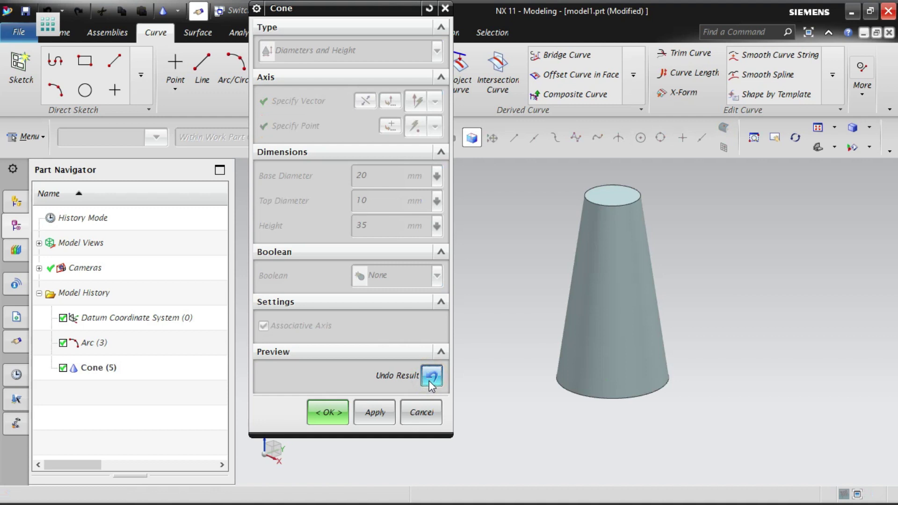
click(429, 381)
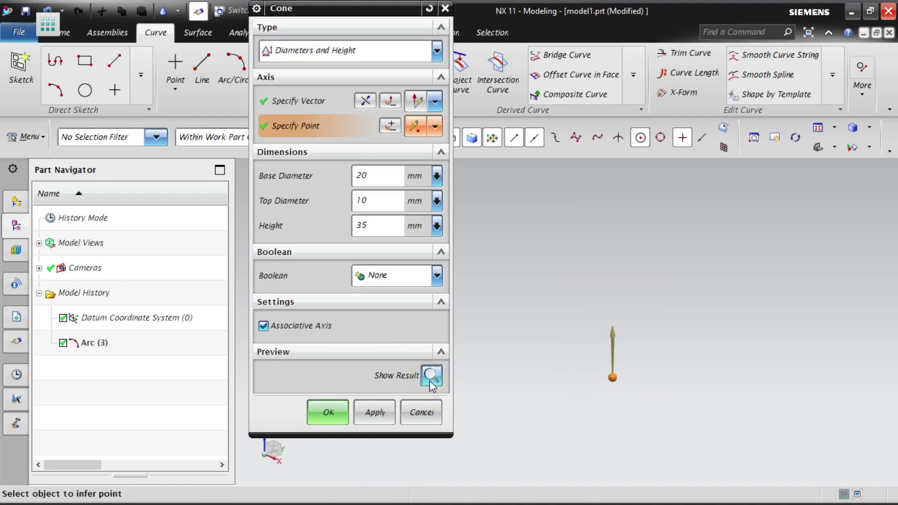
Set the cone's height to 25 mm and preview the shorter shape temporarily.
click(375, 225)
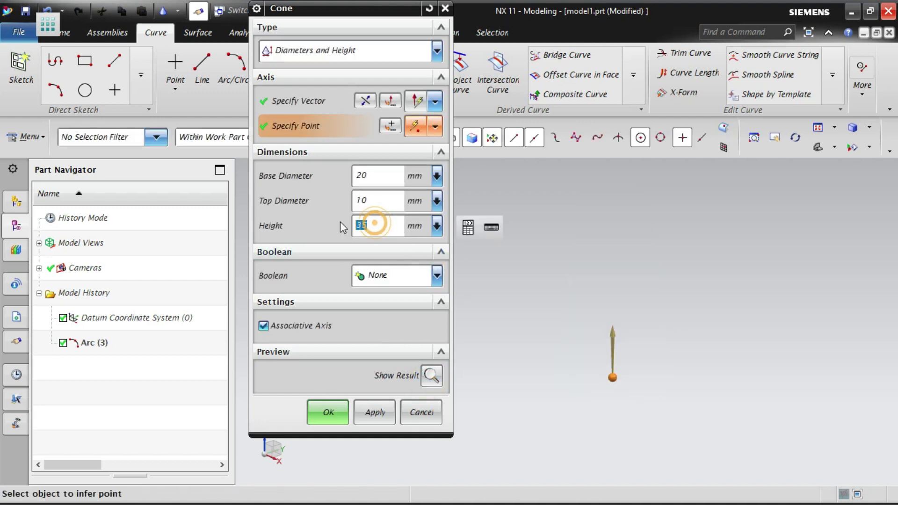
text(25)
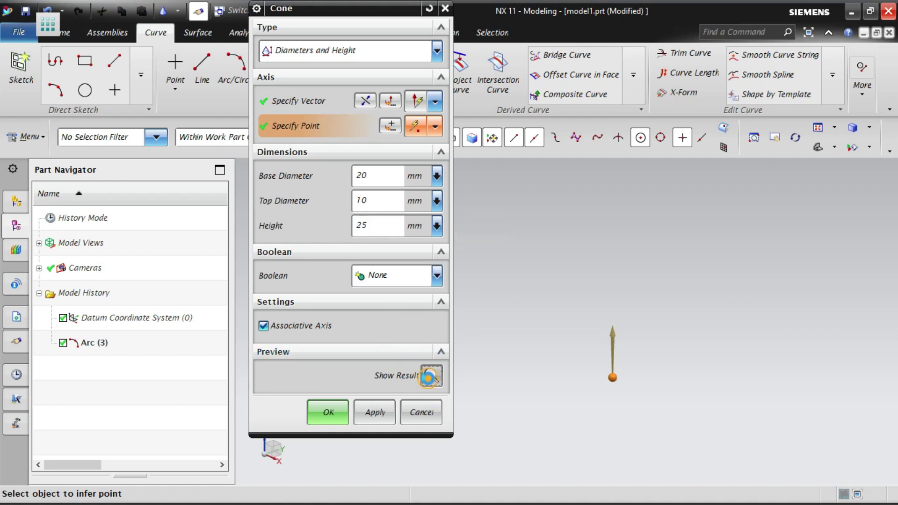
click(431, 376)
click(431, 377)
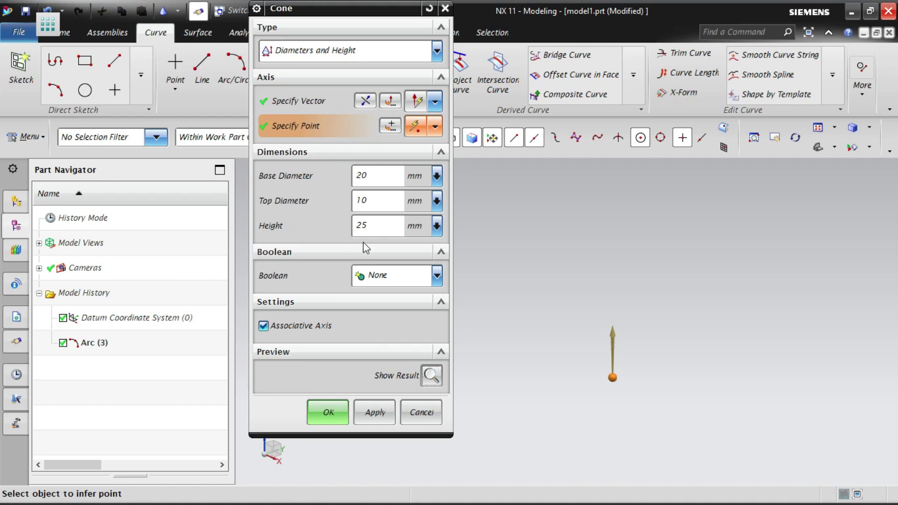
Switch the cone type to Diameters and Half Angle, with base diameter 30 mm, top diameter 0 mm and half angle 15 degrees.
click(388, 52)
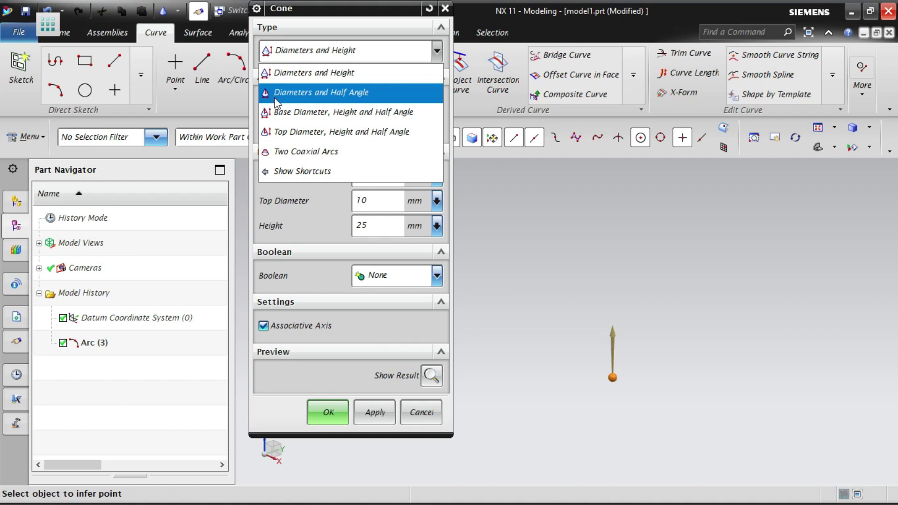
click(375, 68)
click(371, 47)
click(314, 98)
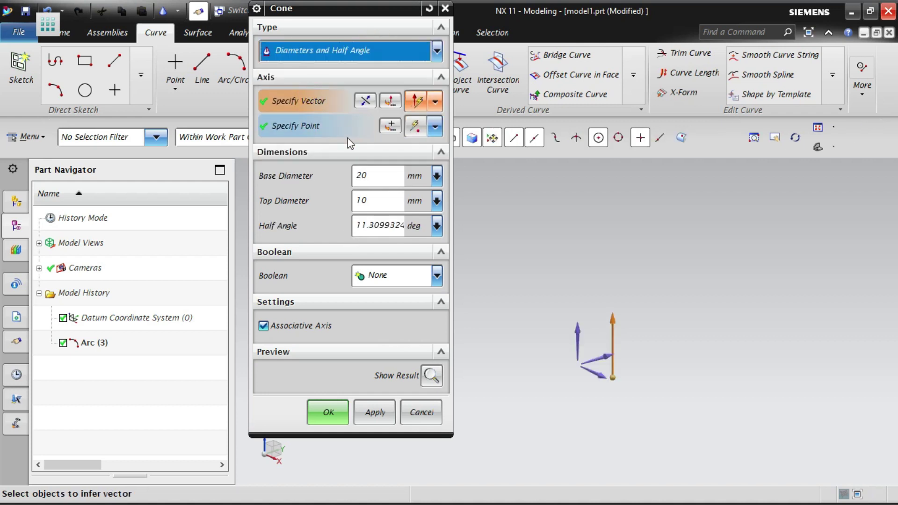
double_click(374, 177)
text(30)
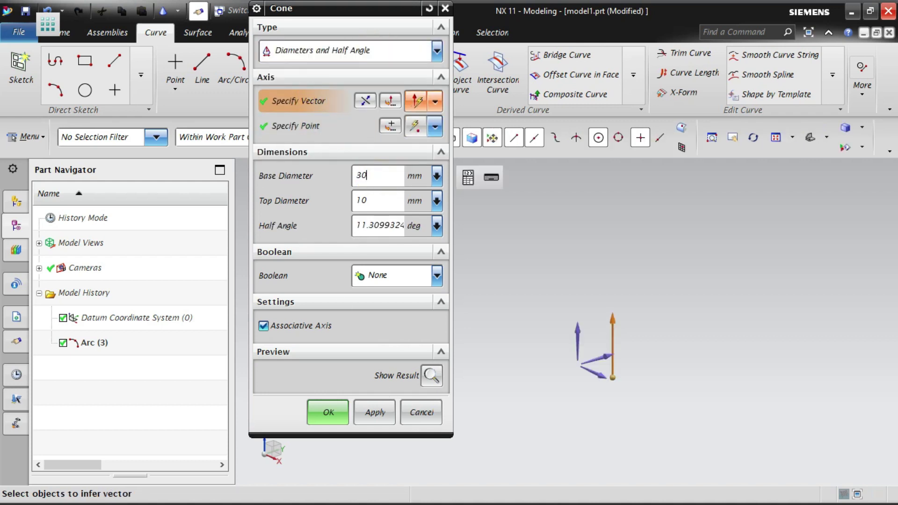
double_click(368, 200)
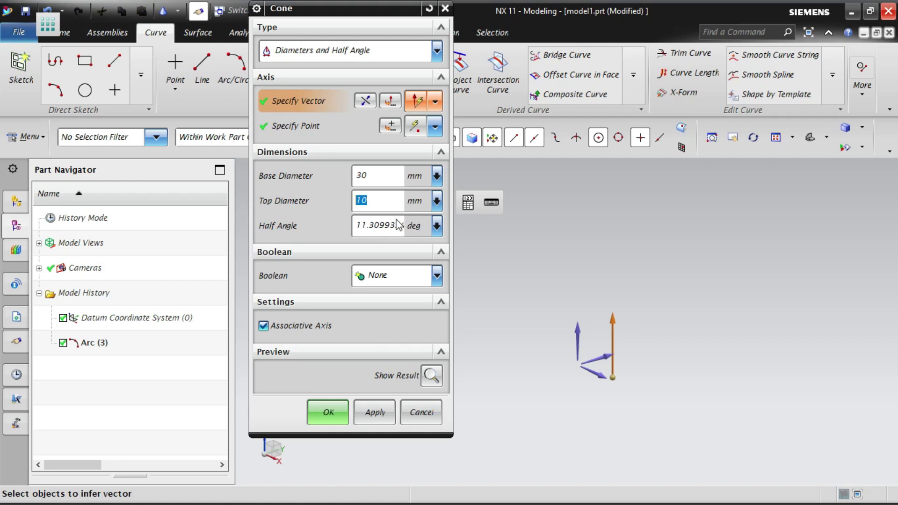
text(0)
click(378, 227)
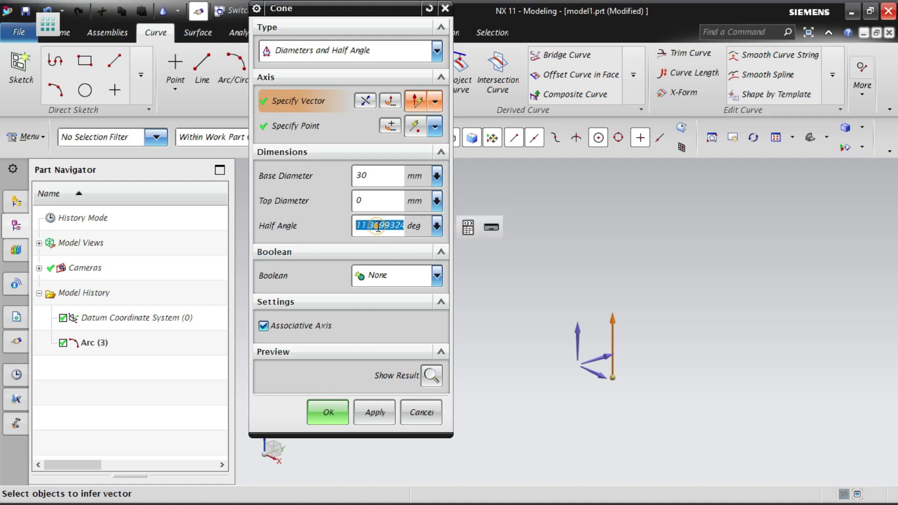
text(15)
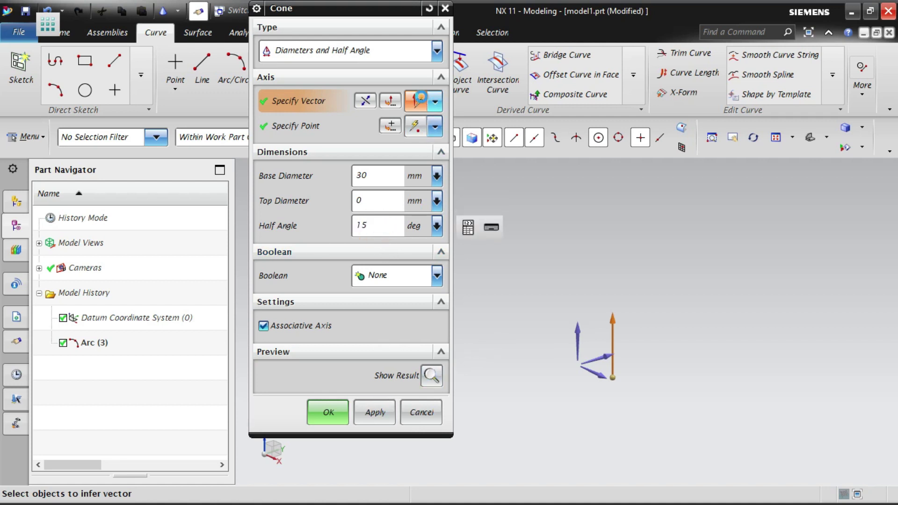
Reselect the Z direction for the cone's axis and preview the half-angle cone temporarily.
click(418, 101)
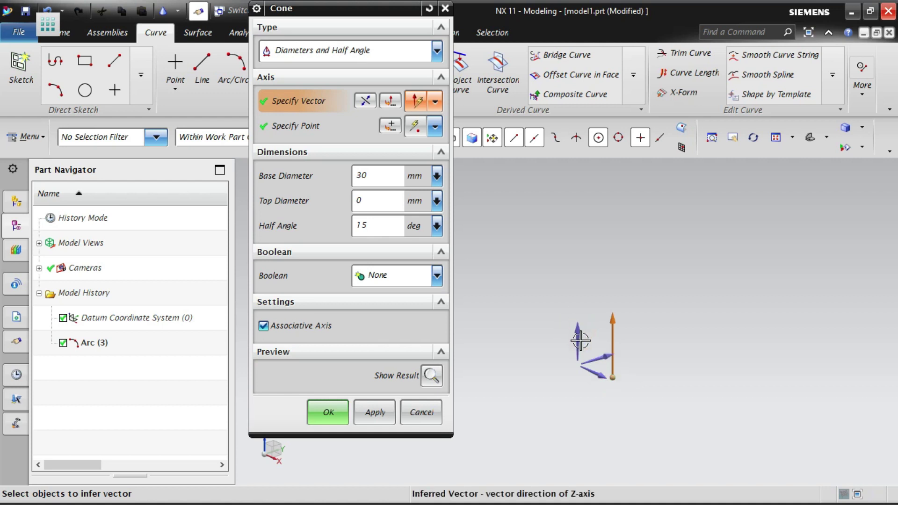
click(432, 376)
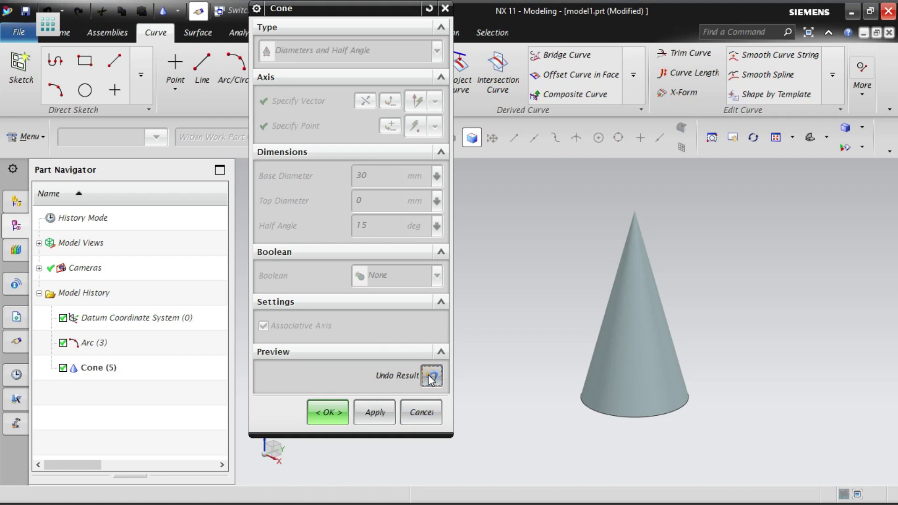
click(431, 375)
Set the half-angle cone's top diameter to 20 mm and preview the result temporarily.
click(366, 202)
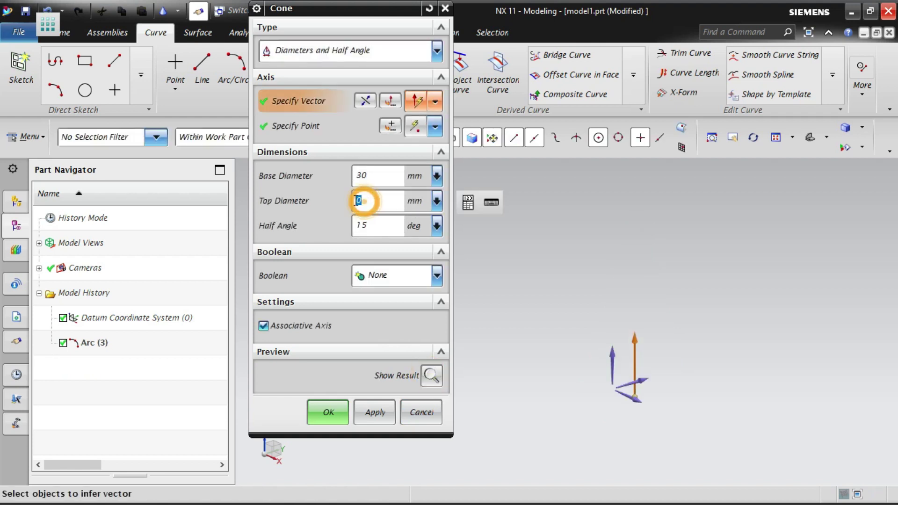
text(20)
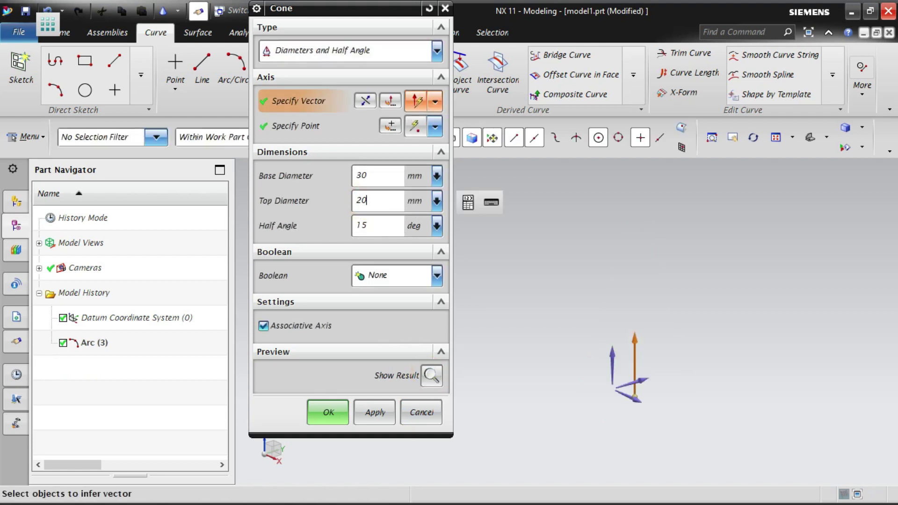
click(431, 375)
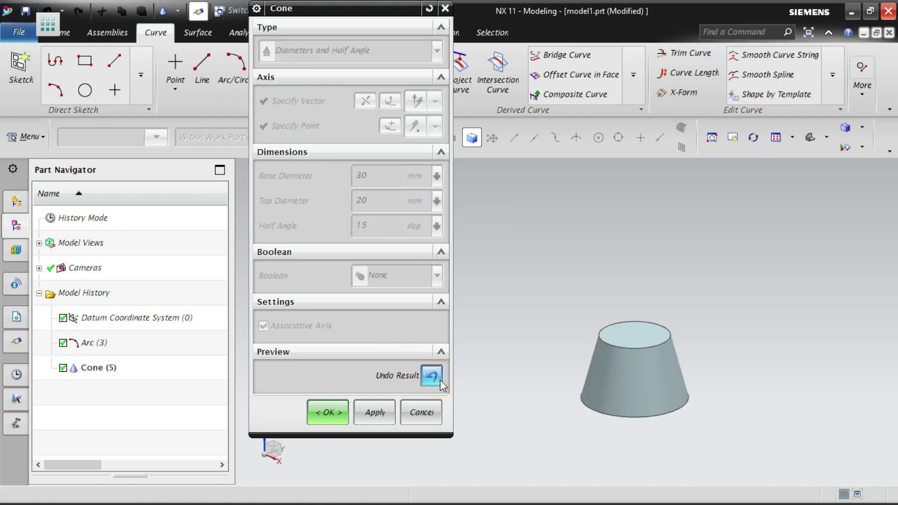
click(440, 380)
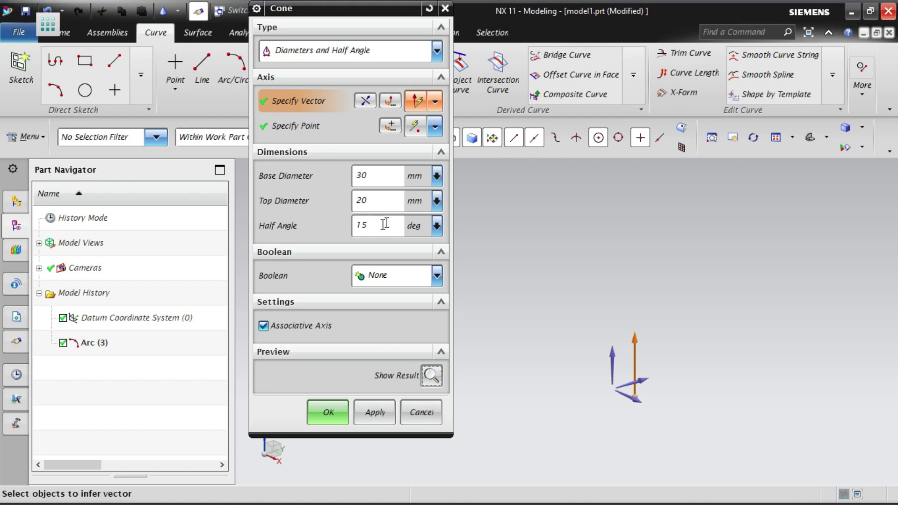
Switch the cone type to Base Diameter, Height and Half Angle, and return it to Diameters and Half Angle.
click(426, 55)
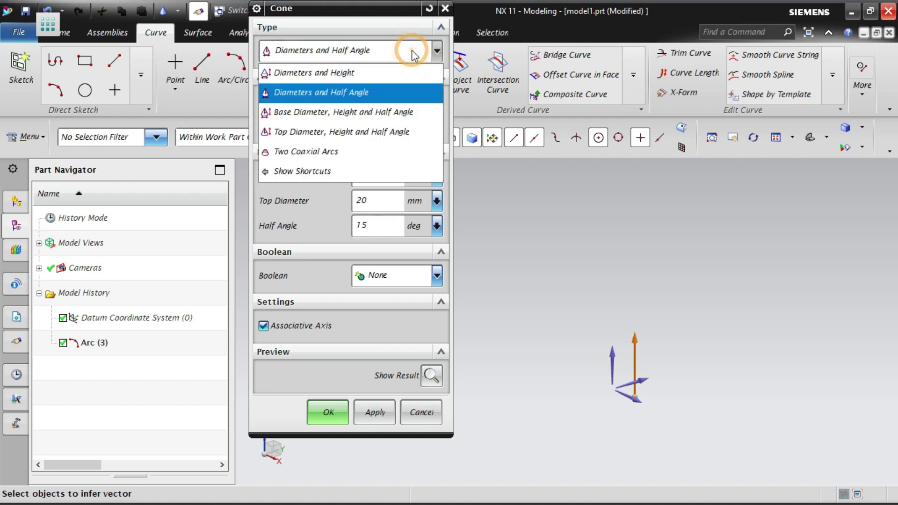
click(326, 117)
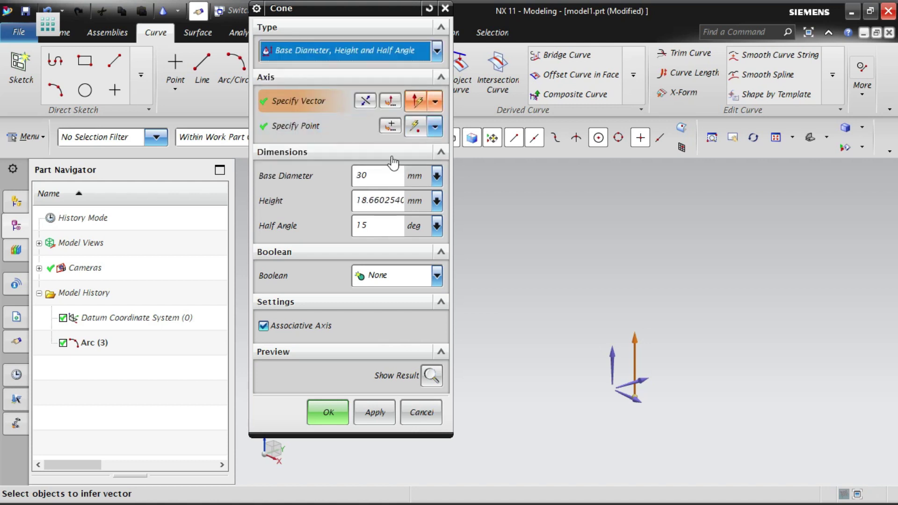
click(381, 44)
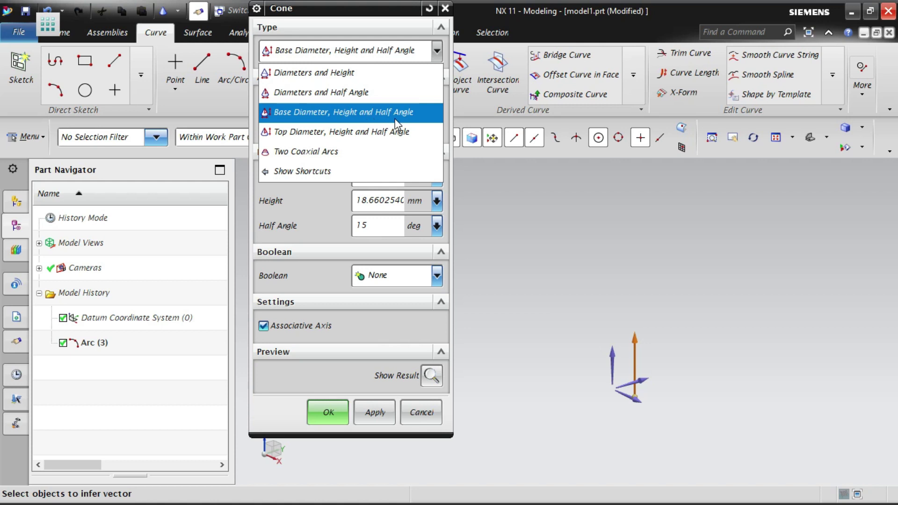
click(347, 94)
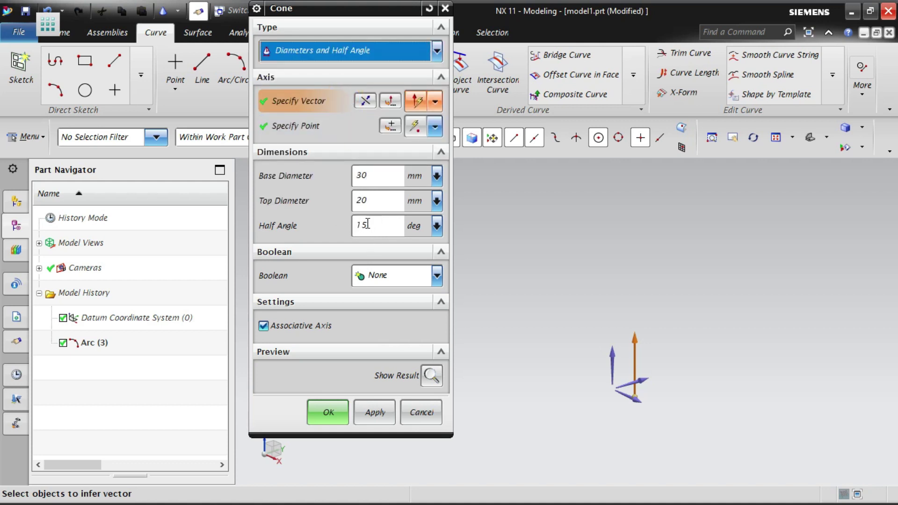
Preview a Base Diameter, Height and Half Angle cone temporarily, with base diameter 30 mm, height 25 mm and half angle 12 degrees.
click(365, 56)
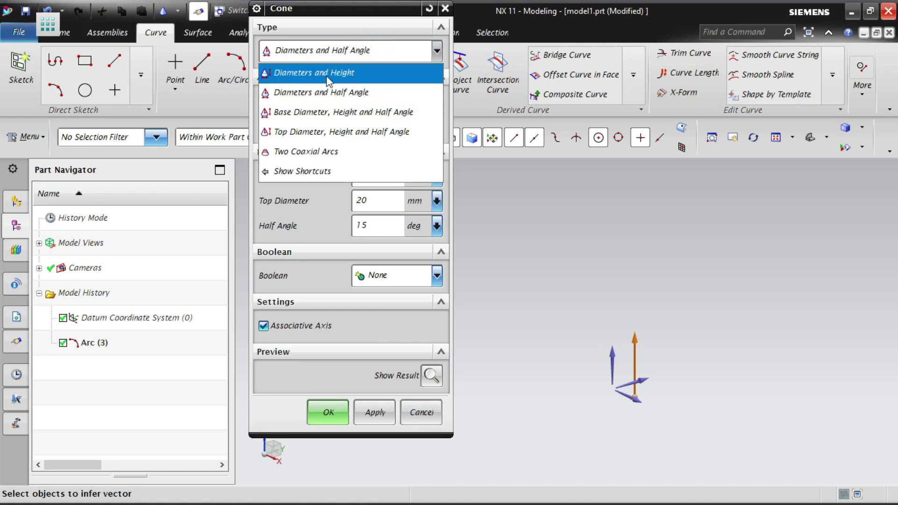
click(306, 112)
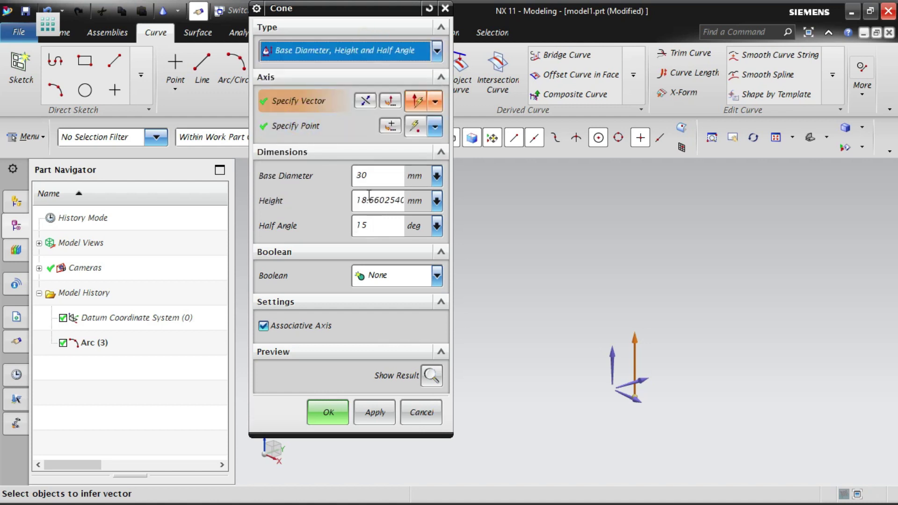
click(372, 177)
click(372, 205)
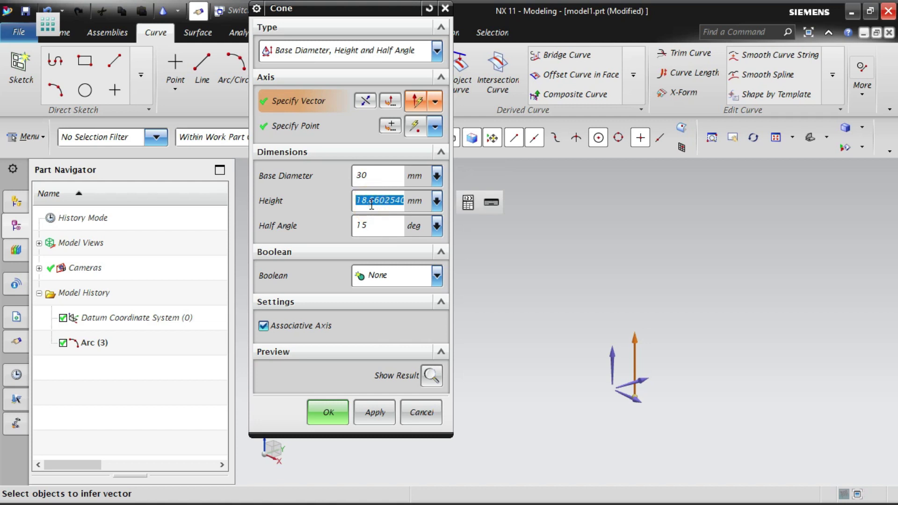
text(25)
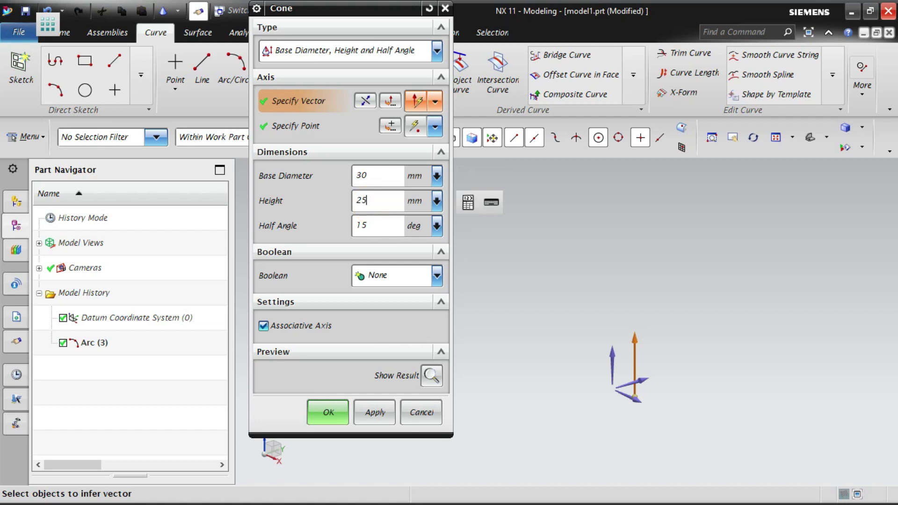
click(388, 227)
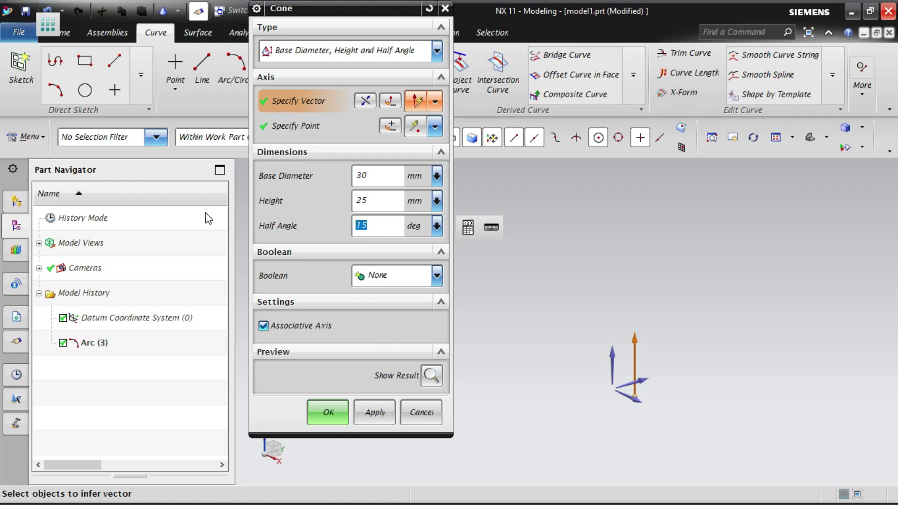
text(12)
key(Return)
click(432, 376)
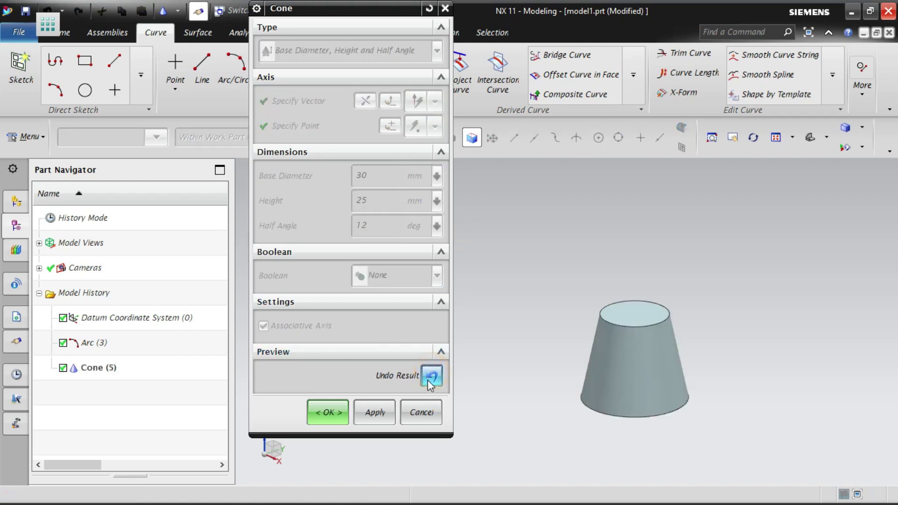
click(431, 377)
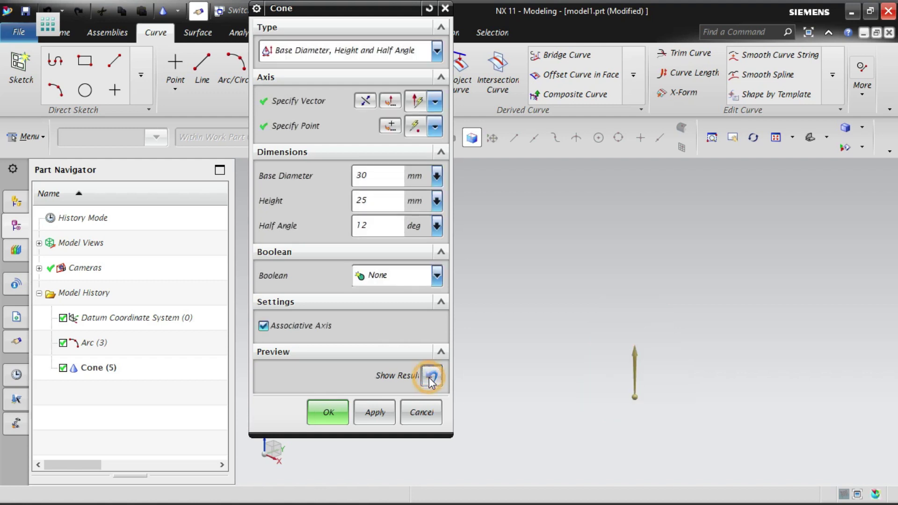
Switch the cone type to Top Diameter, Height and Half Angle, with top diameter 50 mm, height 35 mm and half angle 17 degrees.
click(436, 50)
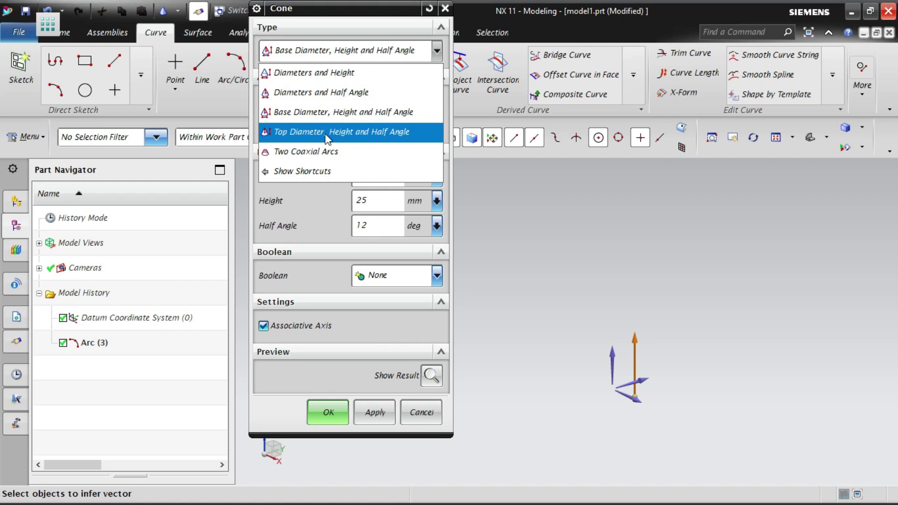
click(361, 134)
click(376, 177)
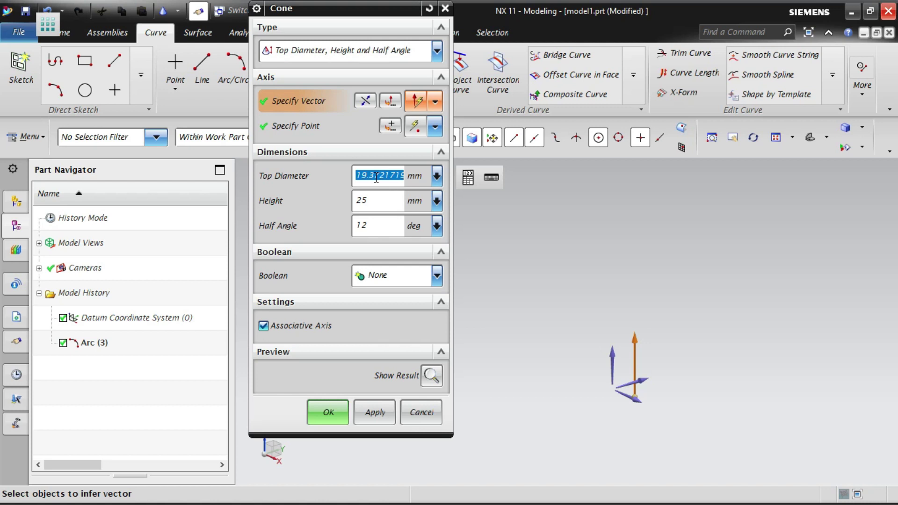
text(50)
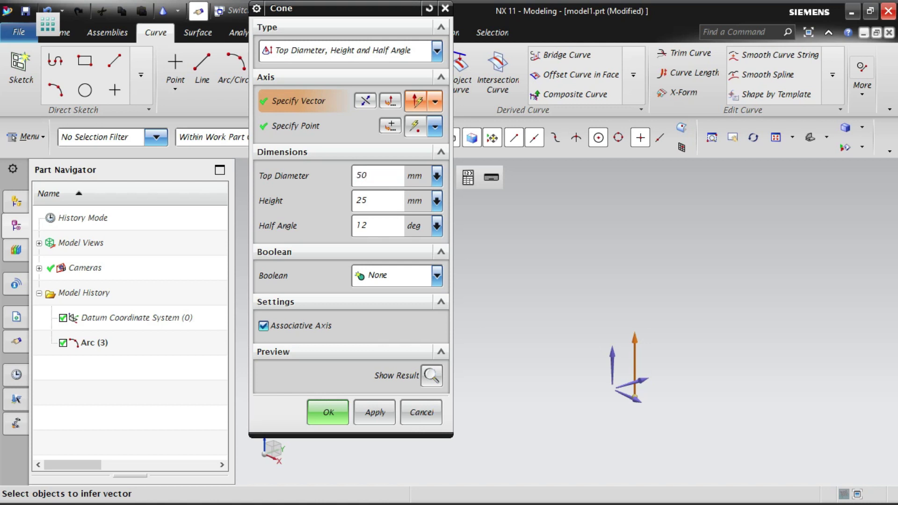
key(Tab)
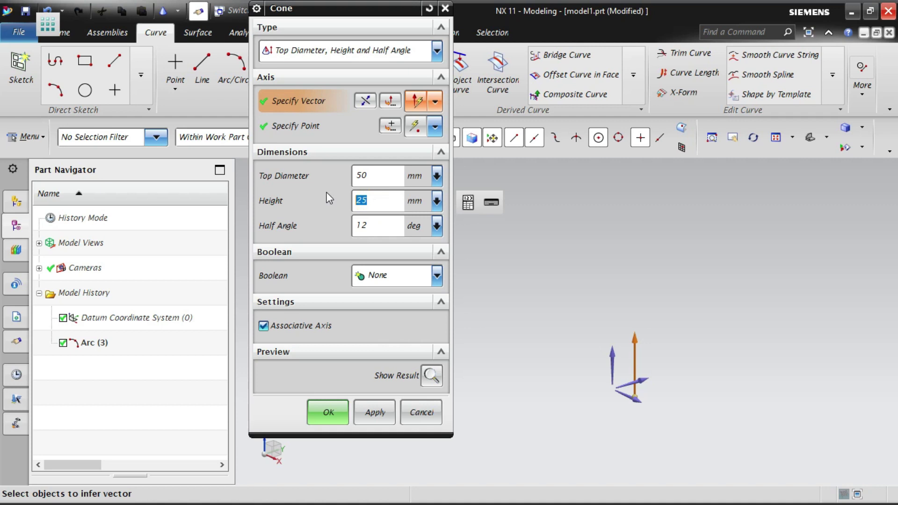
text(35)
key(Tab)
text(17)
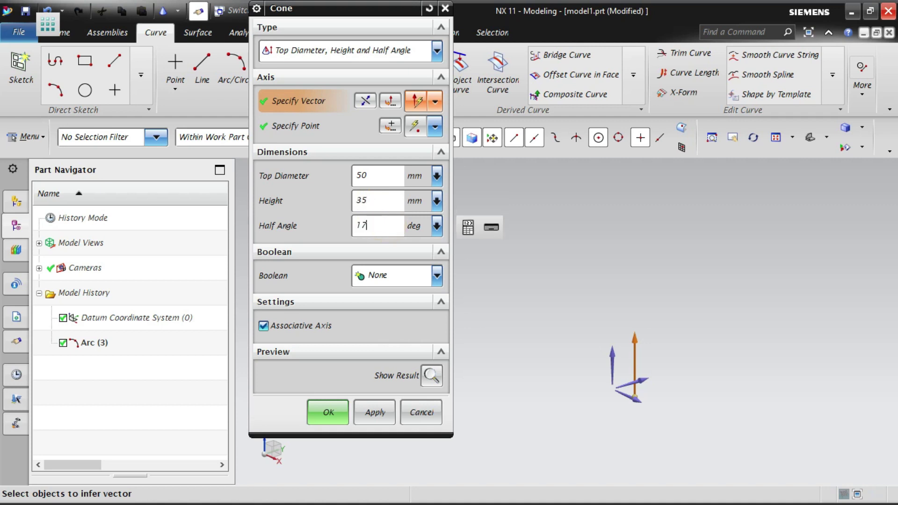
Preview the top-diameter cone temporarily, and create it with no Boolean operation.
click(431, 376)
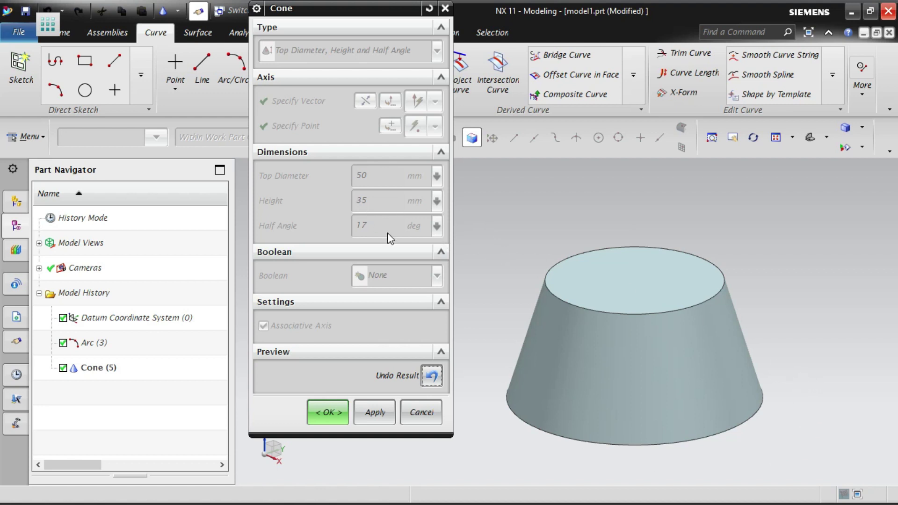
click(433, 375)
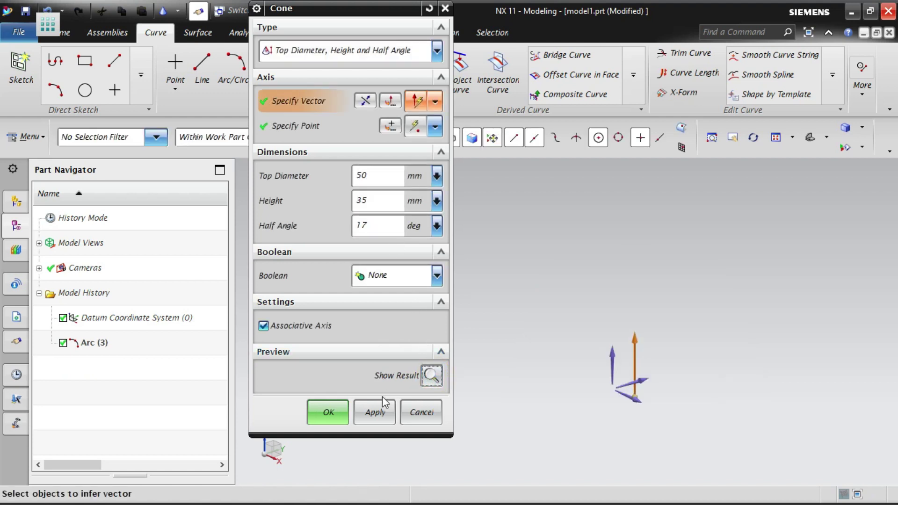
click(329, 412)
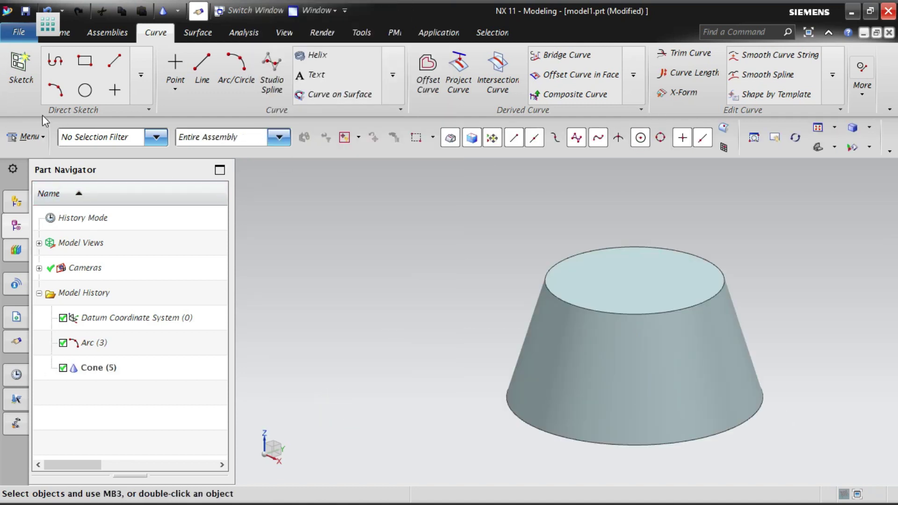
Start a cone of type Two Coaxial Arcs, inspect the existing circle as base arc, and cancel the command.
click(24, 136)
mouse_move(37, 243)
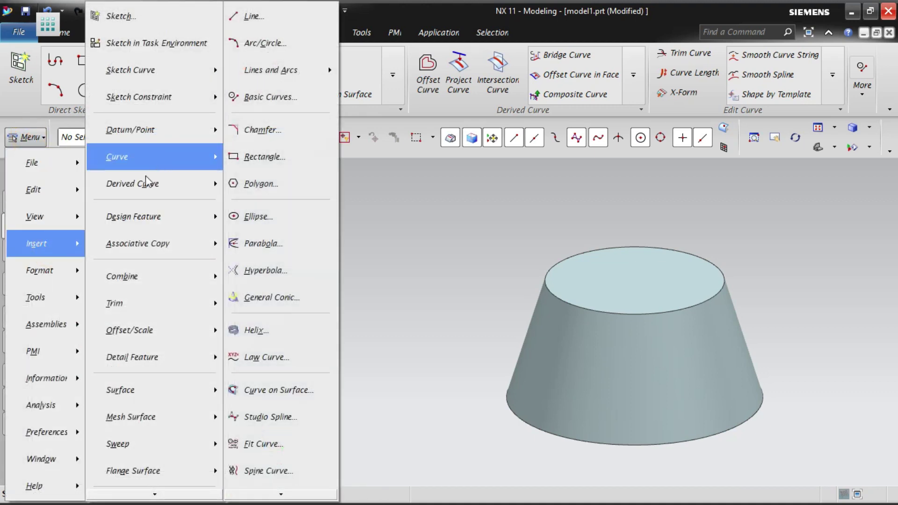
click(148, 219)
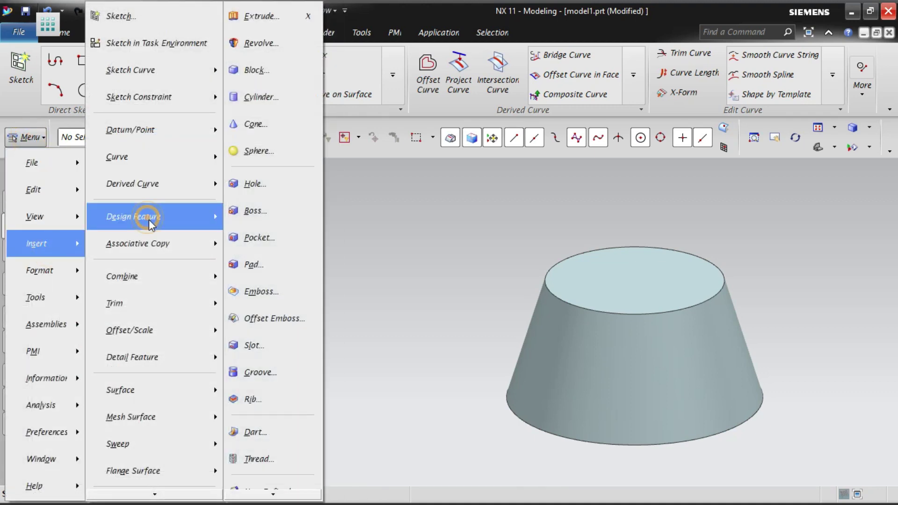
click(282, 130)
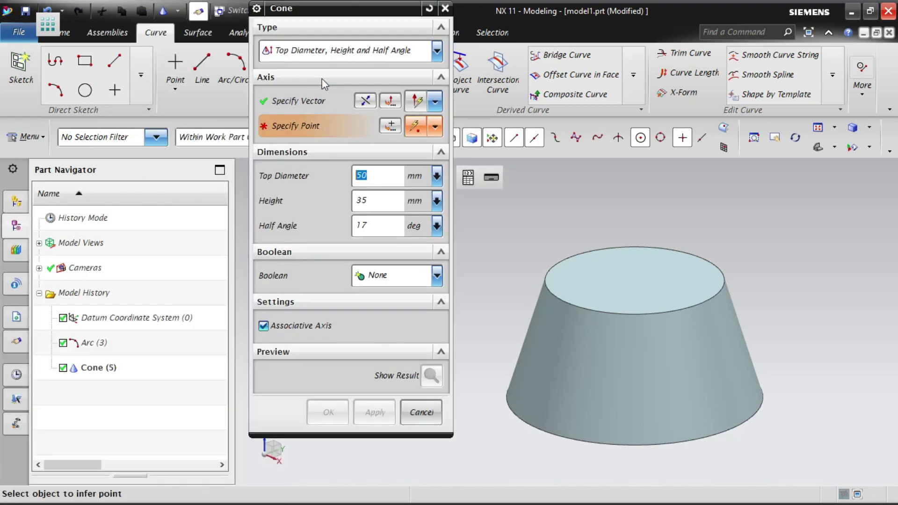
click(360, 52)
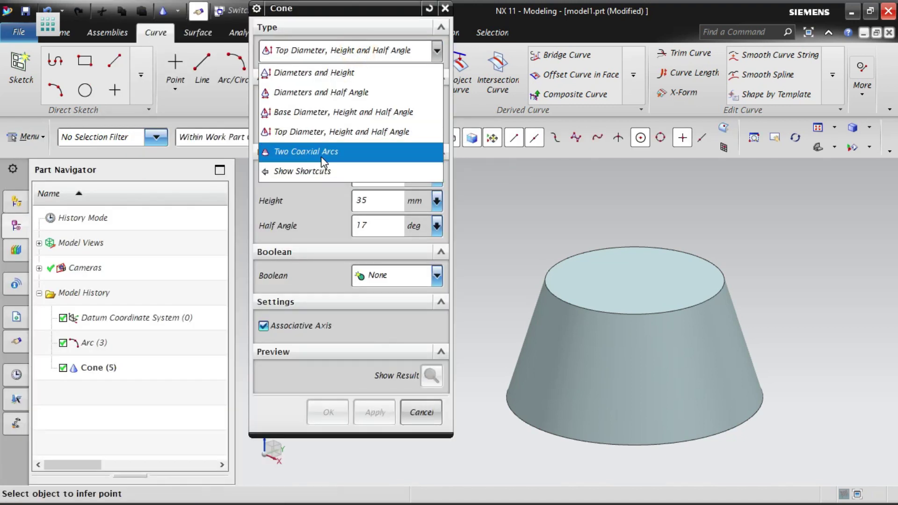
click(323, 156)
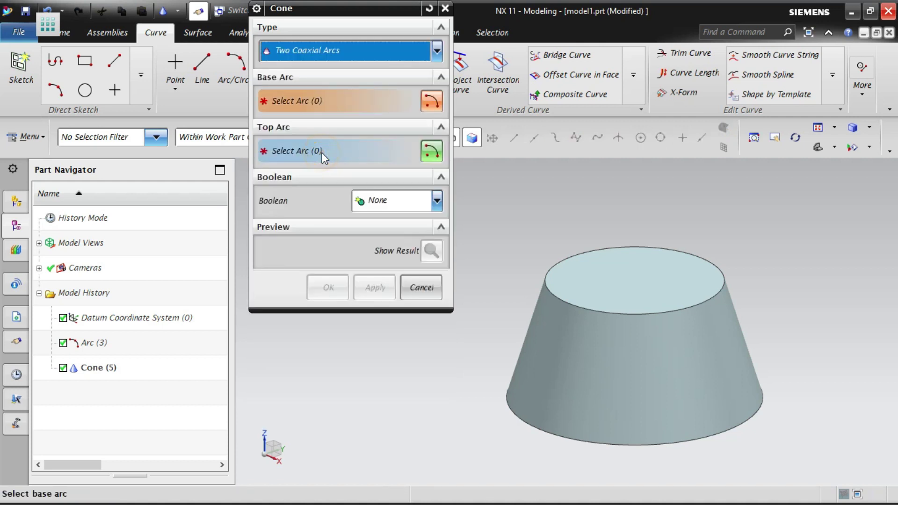
scroll(798, 248, down, 4)
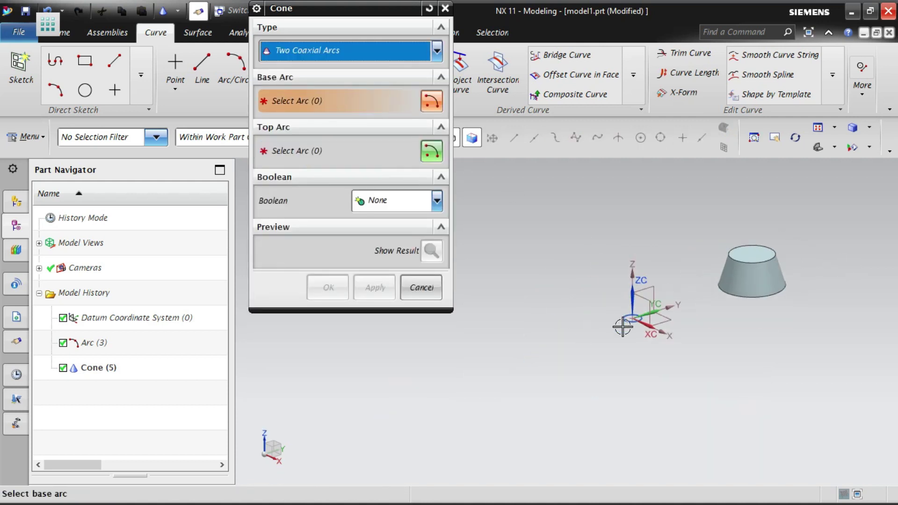
scroll(630, 316, up, 6)
scroll(572, 302, down, 1)
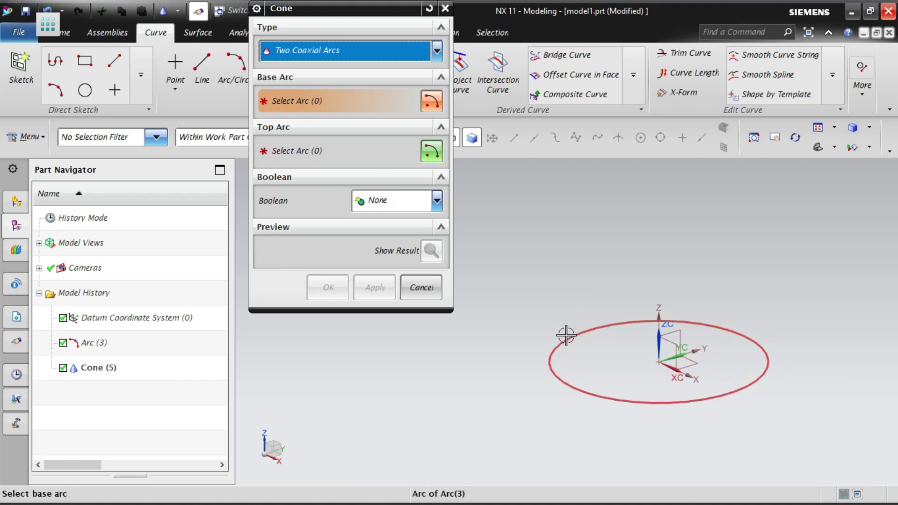
scroll(510, 396, down, 2)
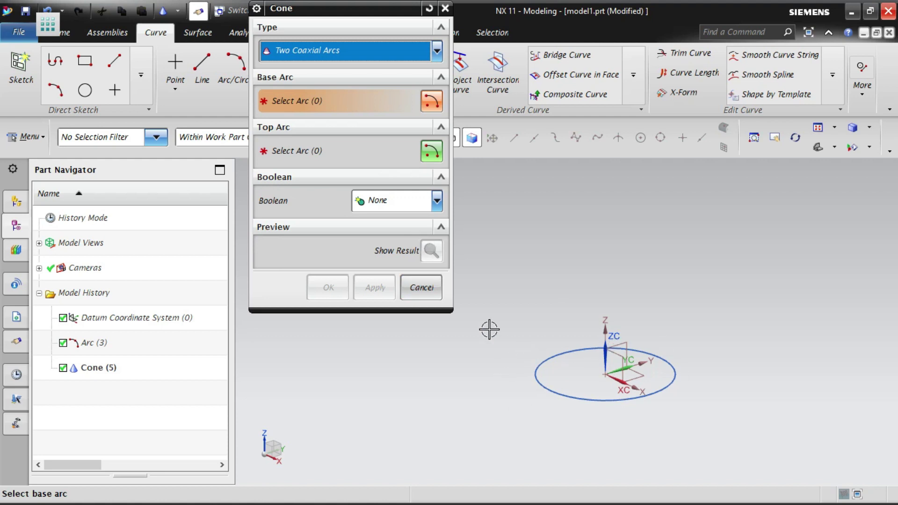
click(429, 288)
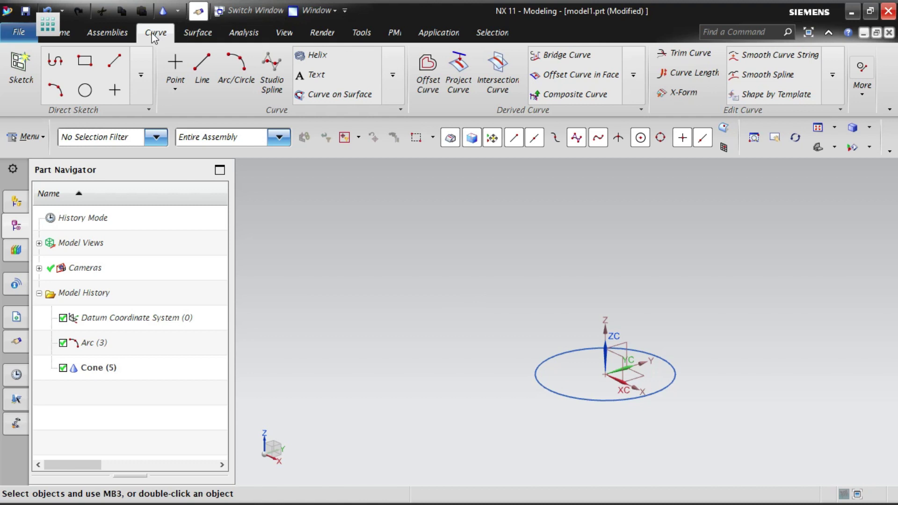
click(236, 65)
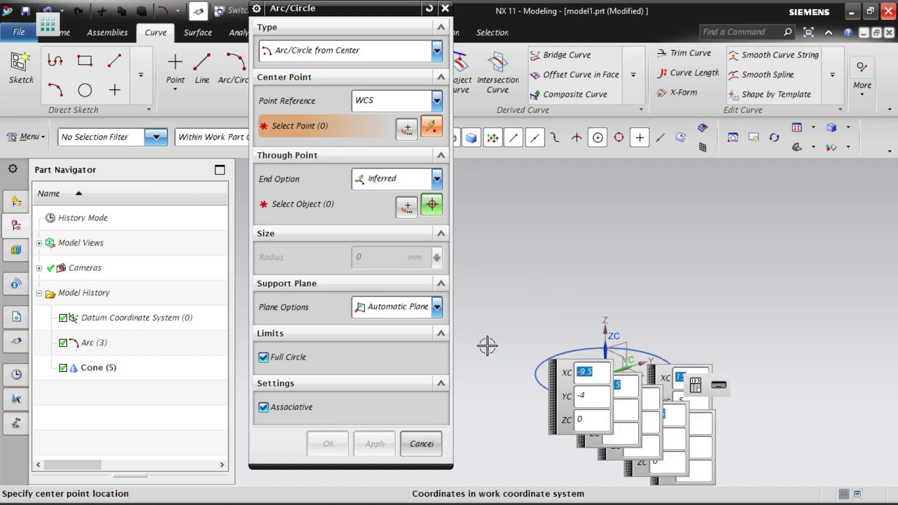
click(436, 307)
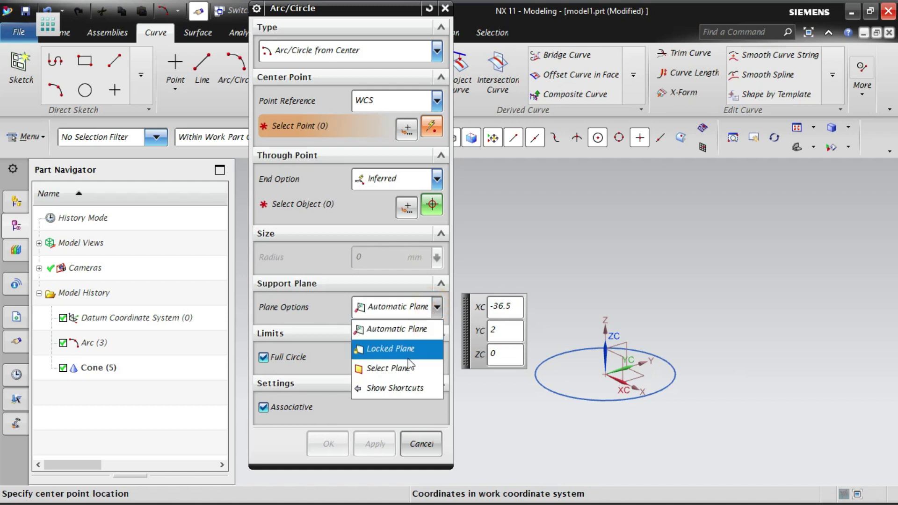
click(405, 368)
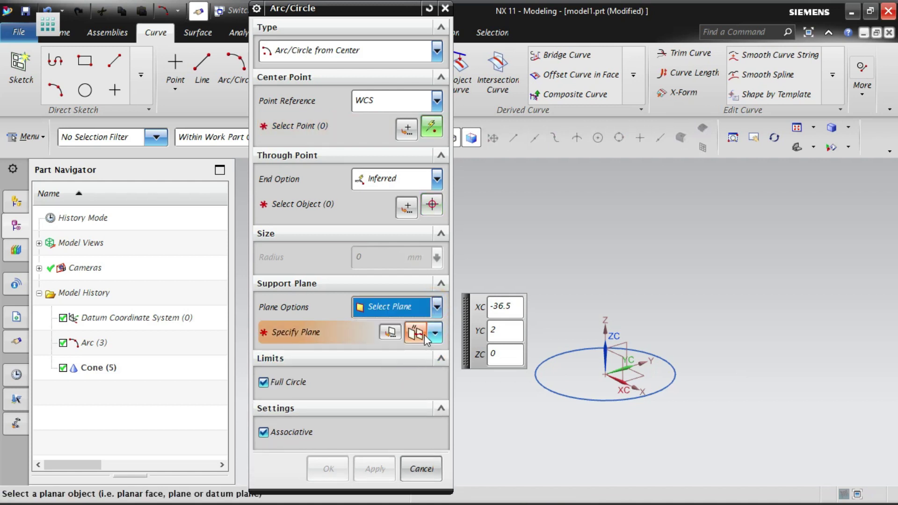
click(437, 333)
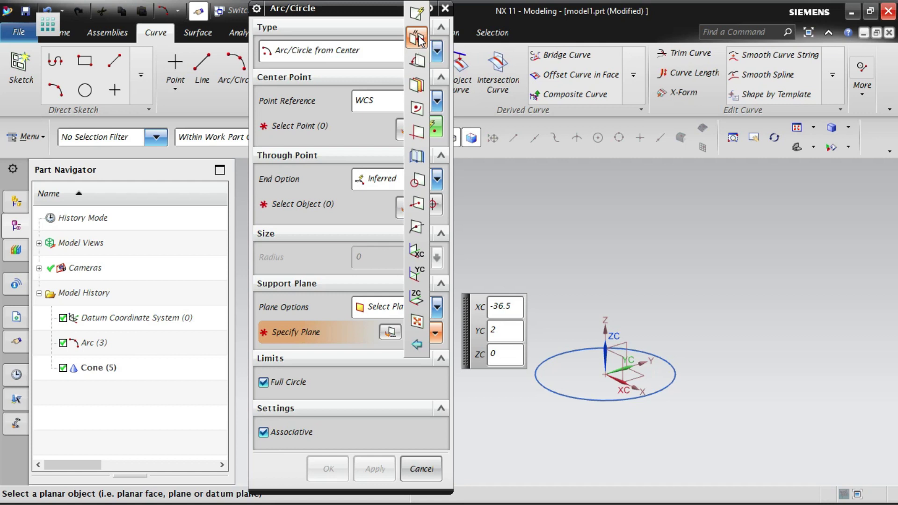
click(418, 37)
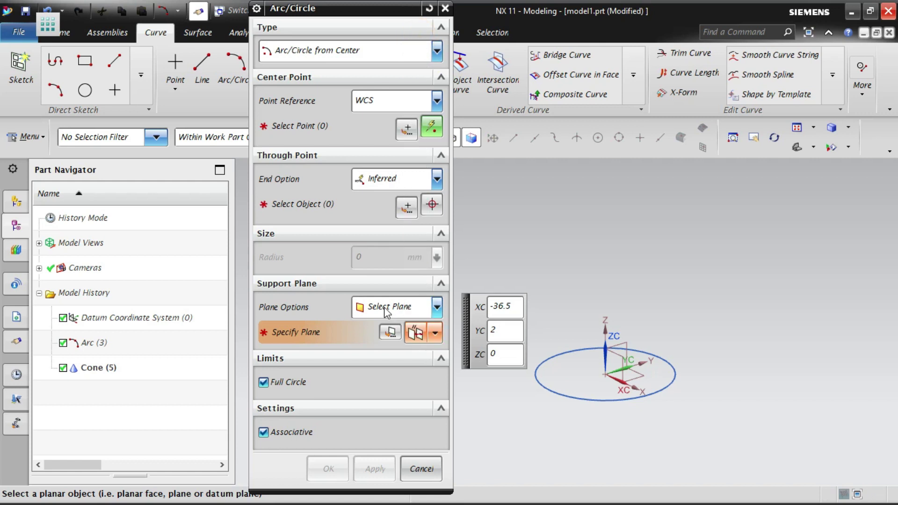
click(633, 393)
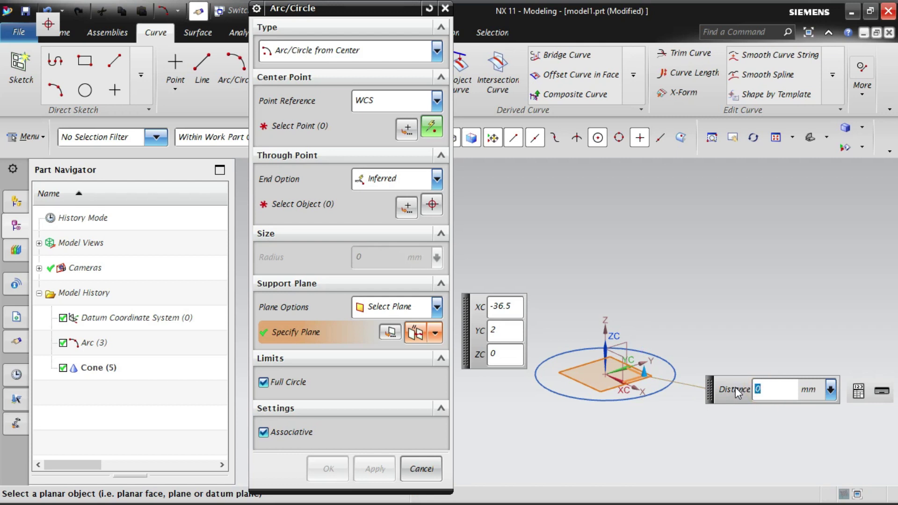
Set the new full circle's support plane to a selected plane offset 25 mm above the datum XY plane.
click(436, 307)
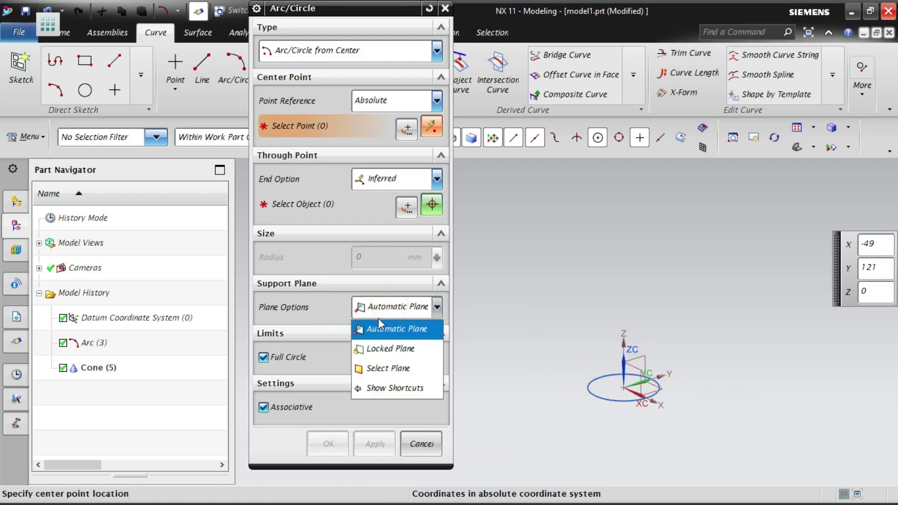
click(407, 368)
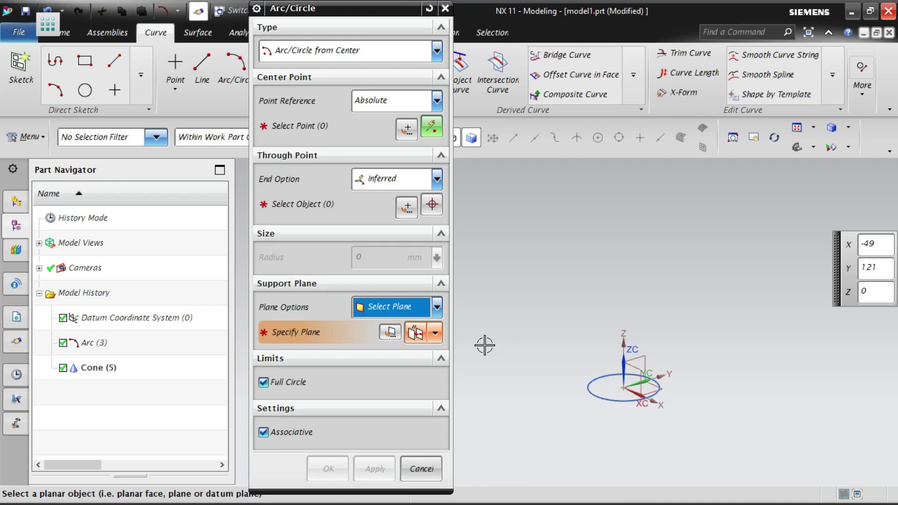
click(434, 333)
click(415, 41)
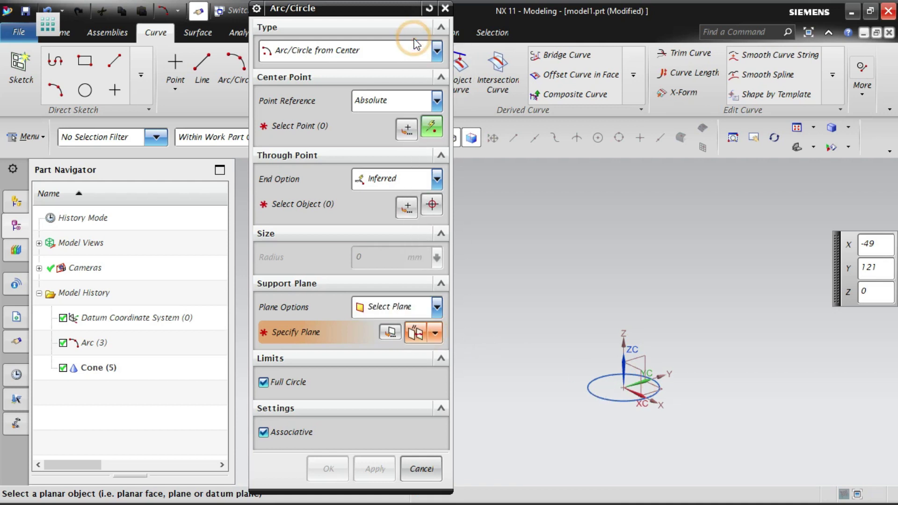
click(667, 386)
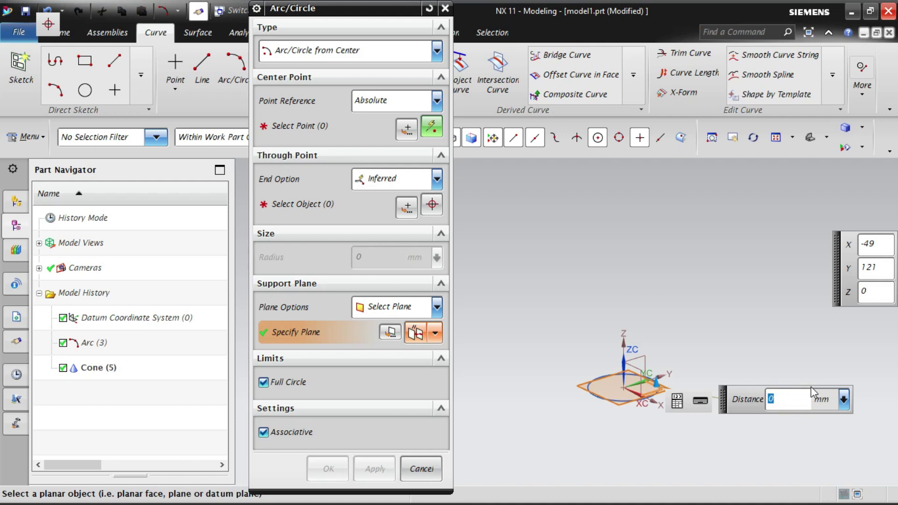
text(25)
key(Return)
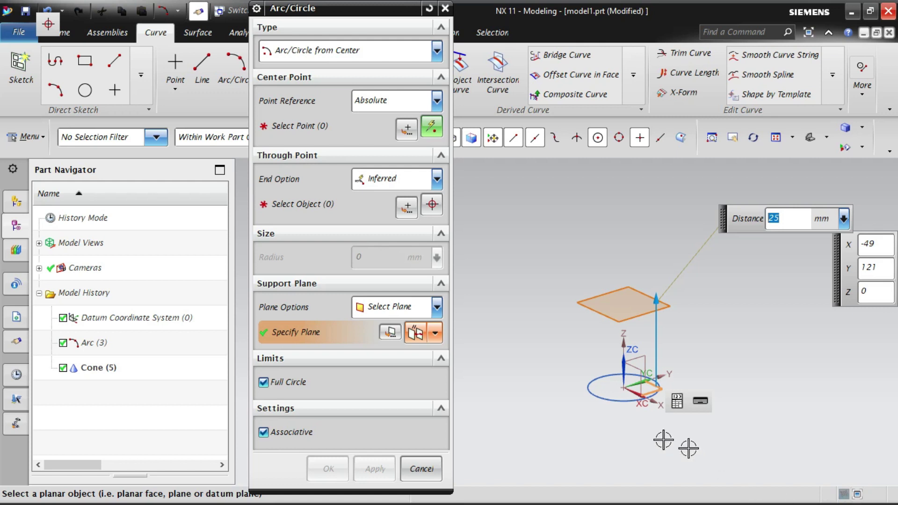
Accept the offset support plane and keep the circle type as Arc/Circle from Center.
middle_click(538, 297)
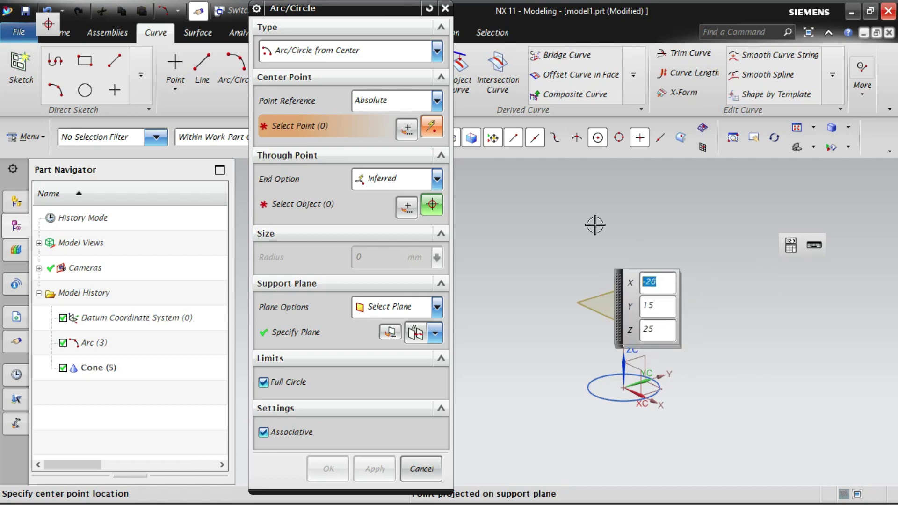
click(352, 53)
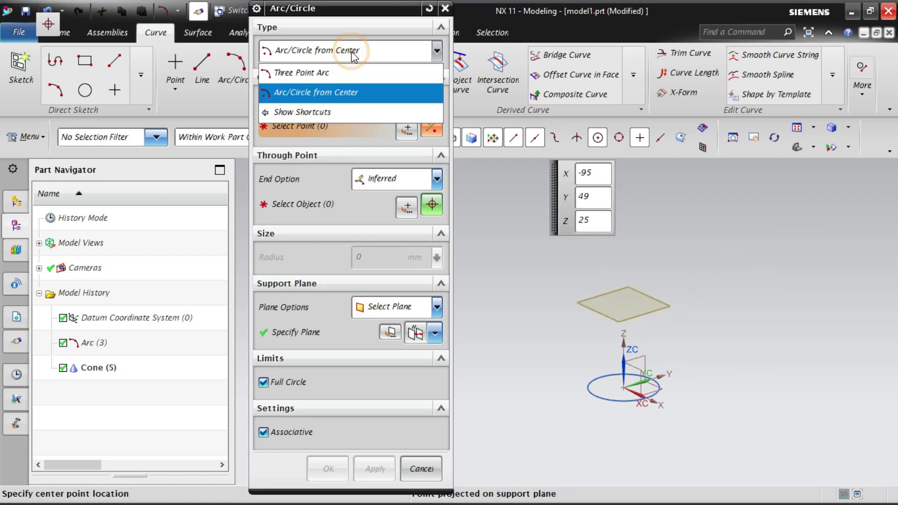
click(300, 93)
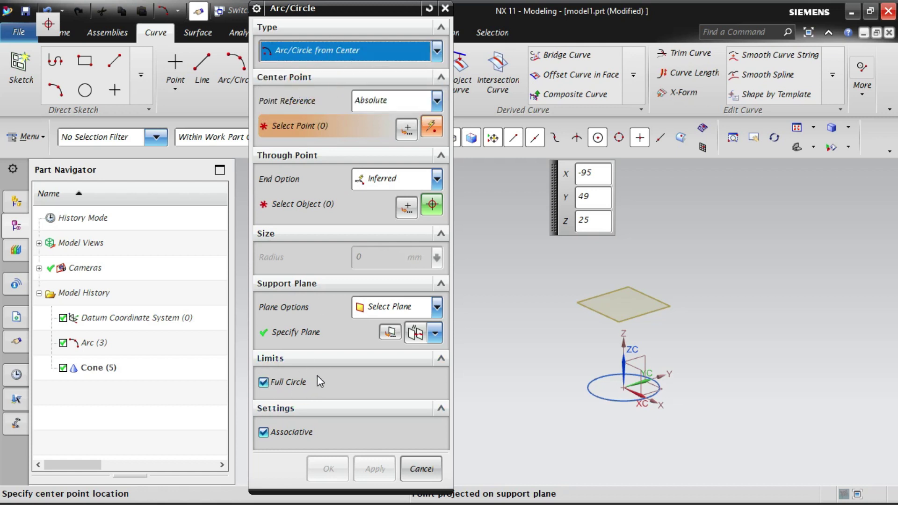
Create the full circle with a Point end option through the datum origin and its center at X -2, Y -2.5, Z 25 mm.
right_click(733, 212)
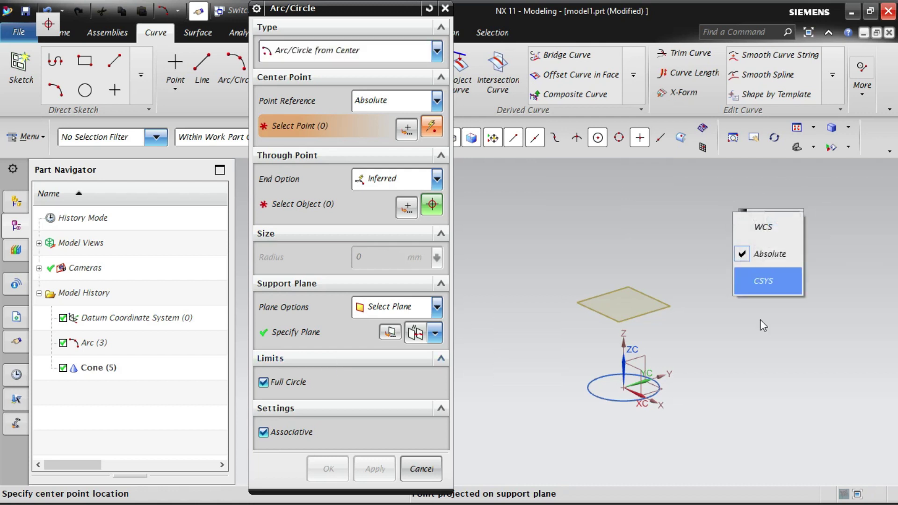
click(814, 148)
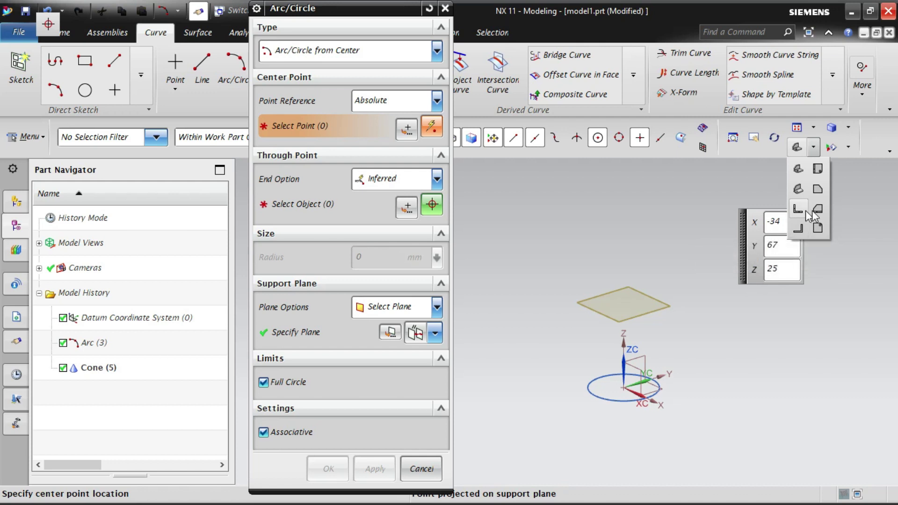
click(822, 170)
scroll(631, 177, down, 3)
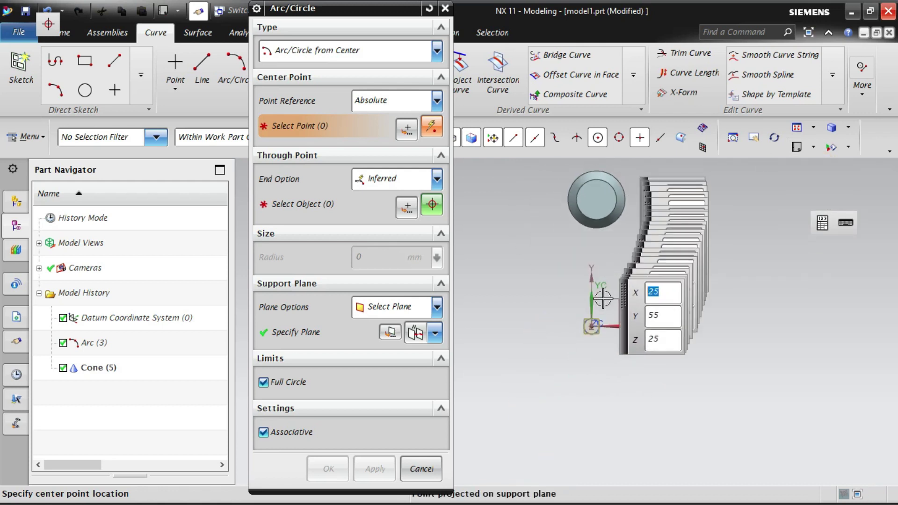
scroll(588, 330, up, 10)
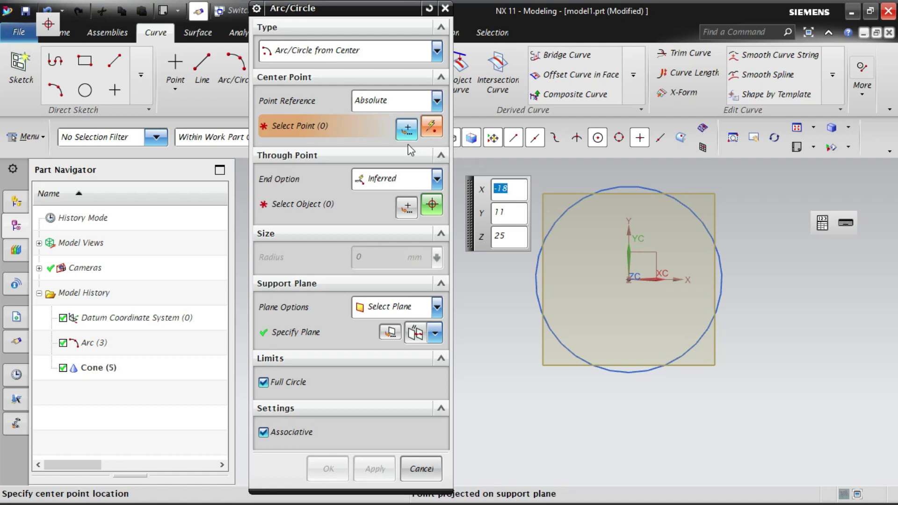
click(415, 180)
click(378, 223)
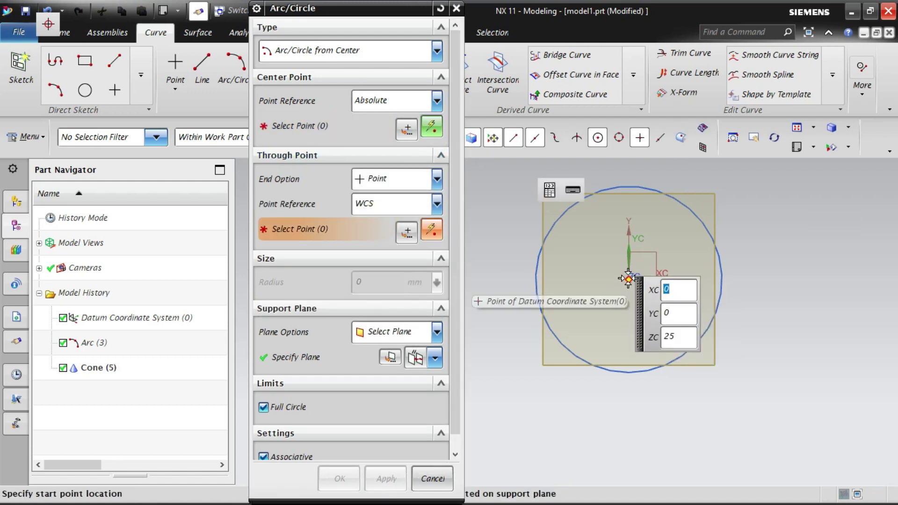
click(628, 279)
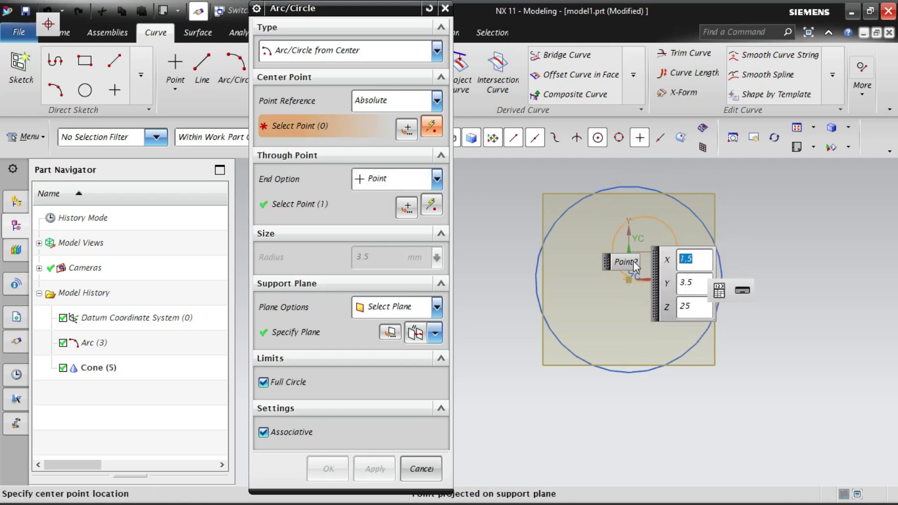
click(611, 301)
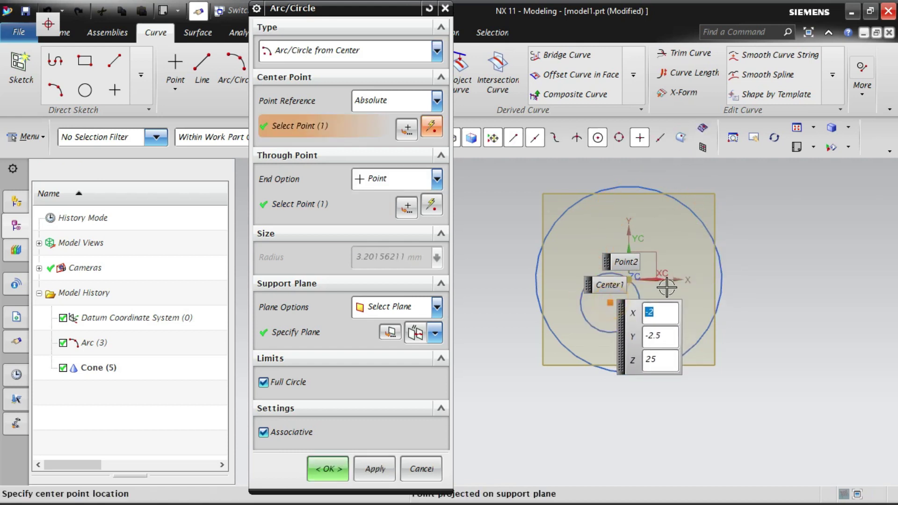
click(352, 465)
Examine the upper and base circles from oblique angles and in the trimetric view.
middle_drag(702, 401, 716, 355)
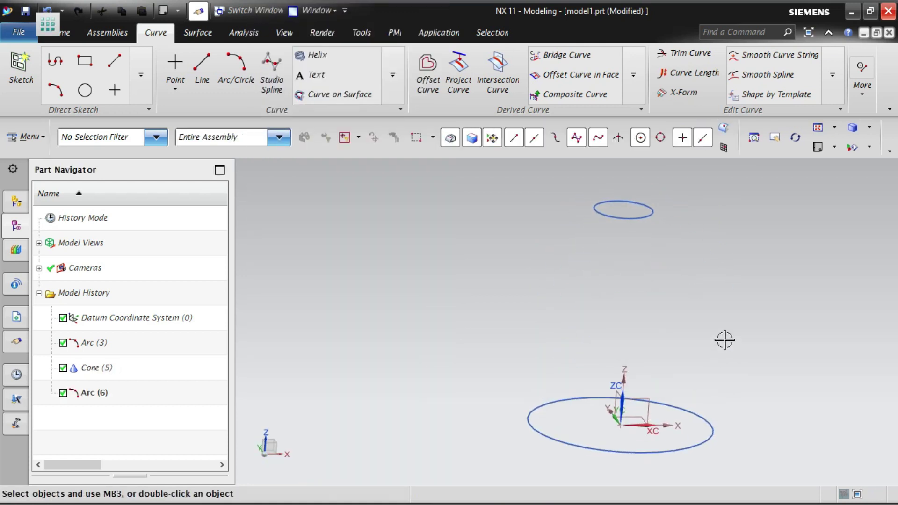
middle_drag(725, 340, 717, 300)
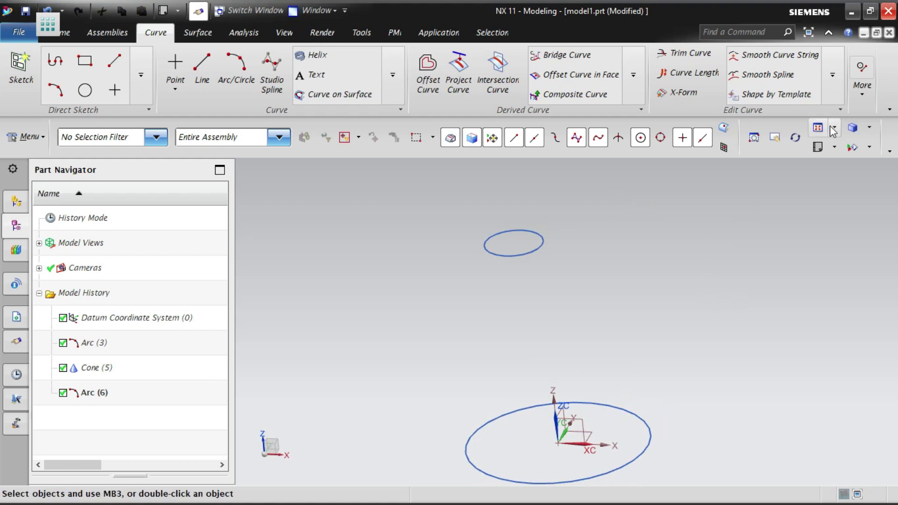
click(834, 147)
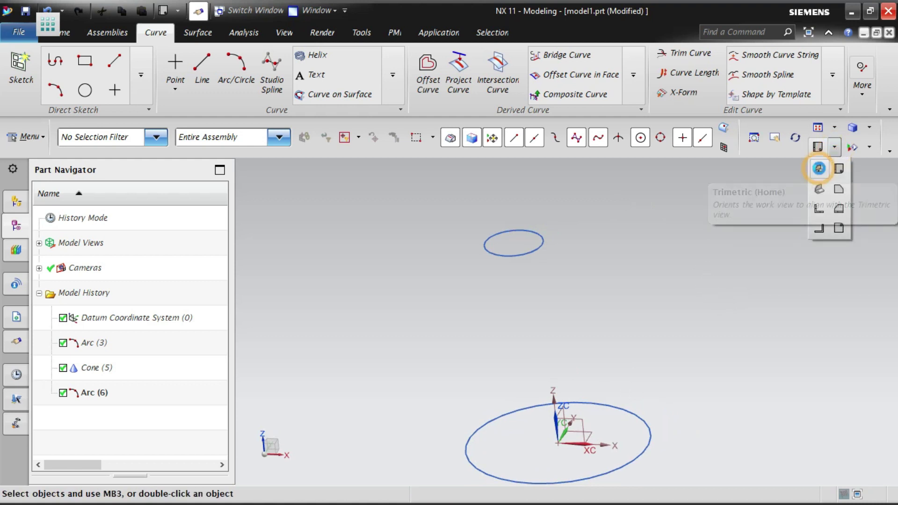
click(820, 170)
scroll(759, 215, down, 3)
scroll(491, 347, up, 3)
scroll(519, 280, up, 3)
scroll(503, 246, up, 1)
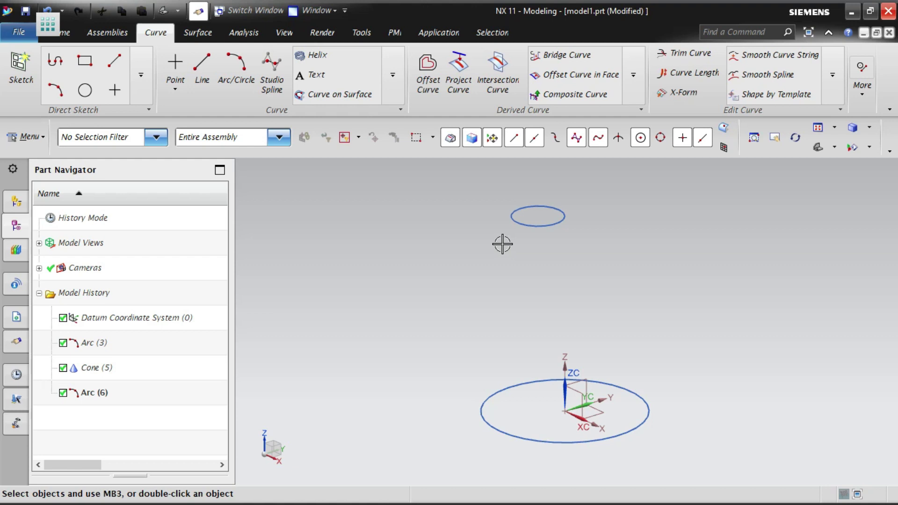
Preview and create a Two Coaxial Arcs cone with the origin circle as base arc, the upper circle as top arc and no Boolean operation.
click(32, 138)
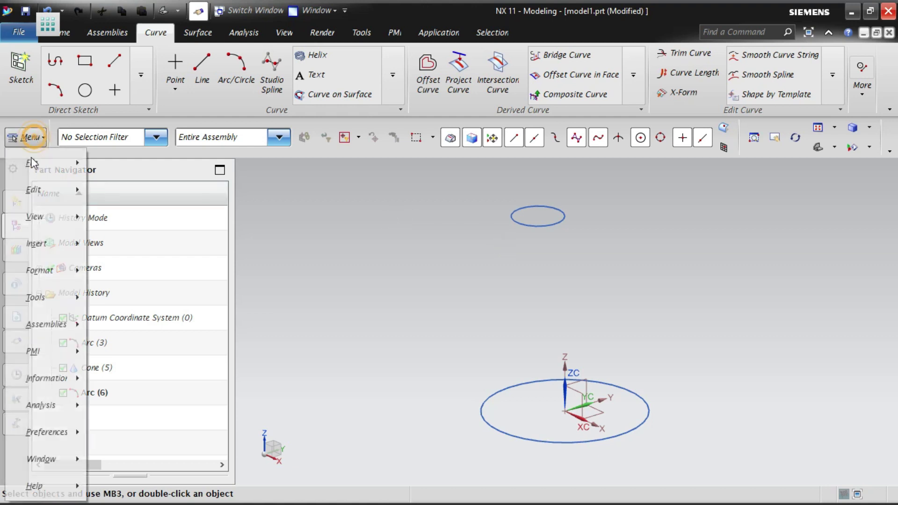
mouse_move(40, 244)
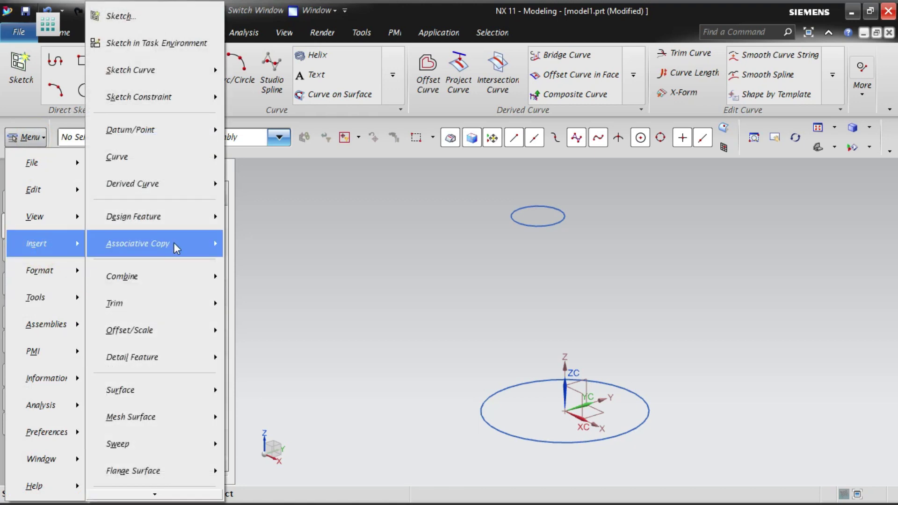
mouse_move(184, 213)
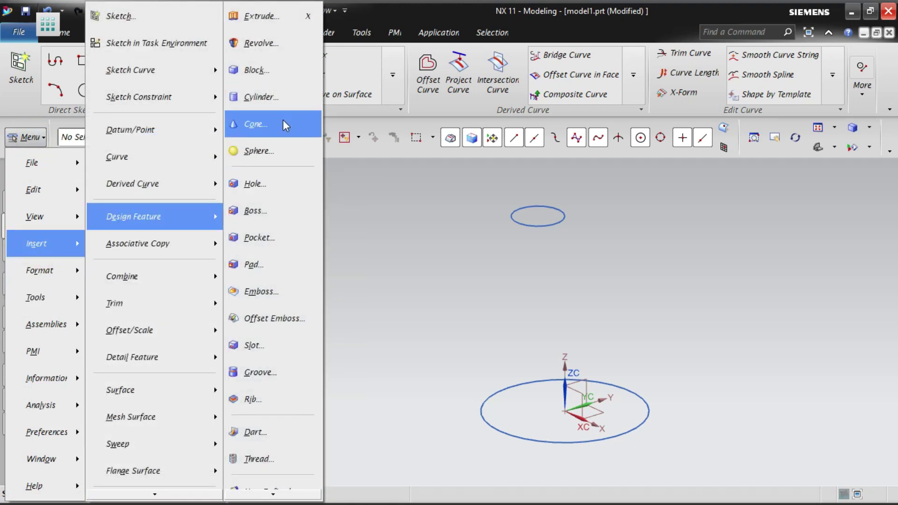
click(284, 124)
click(370, 49)
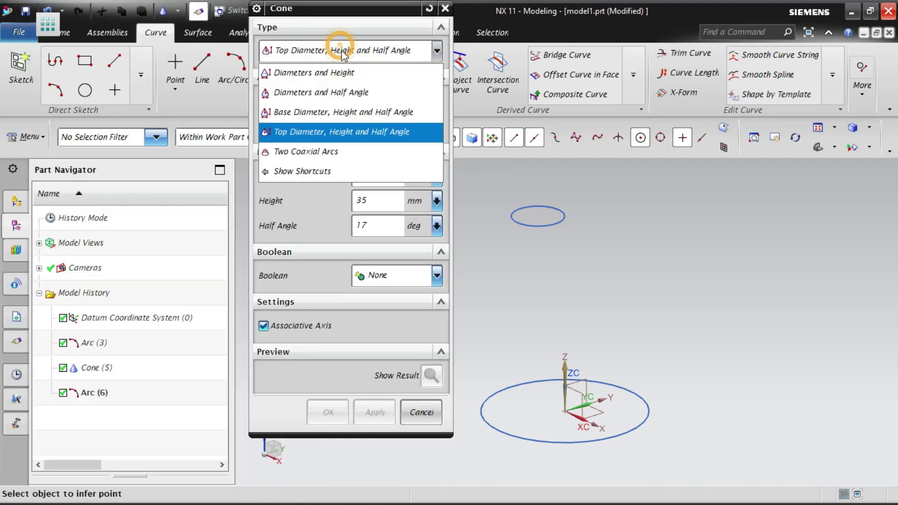
click(292, 157)
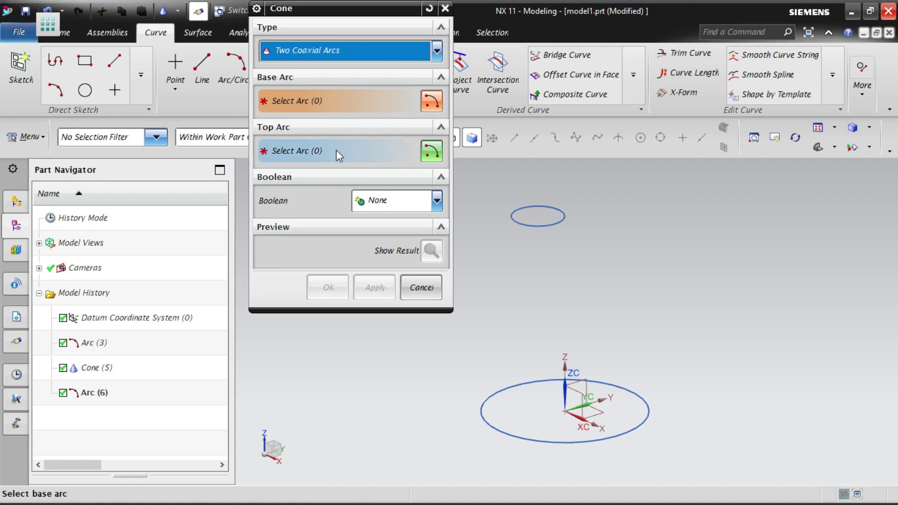
click(641, 401)
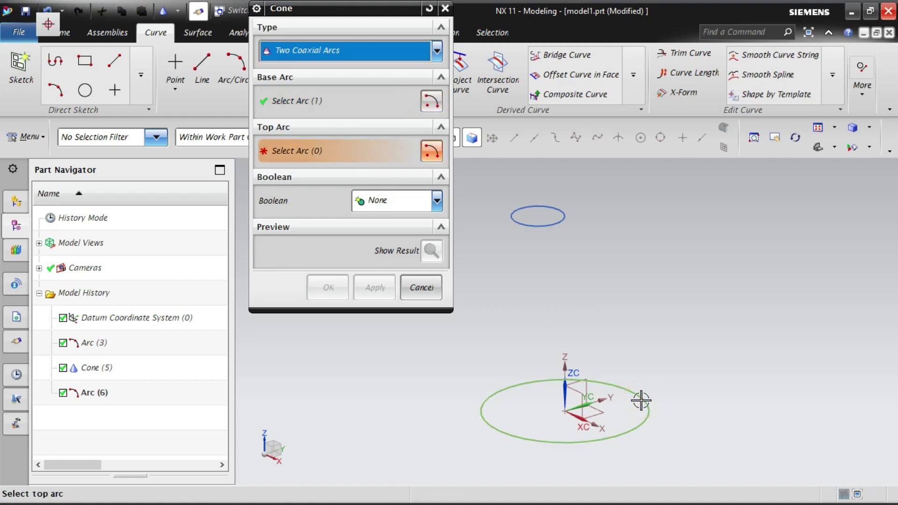
click(570, 217)
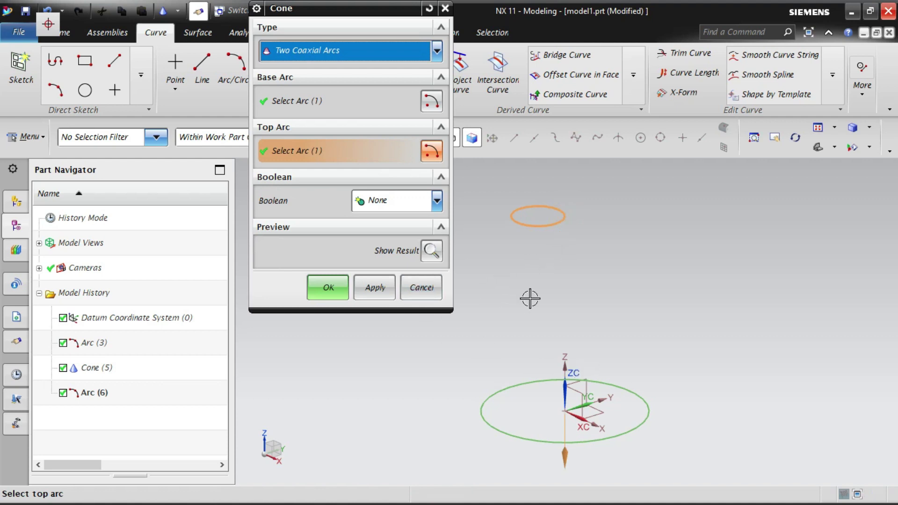
click(433, 251)
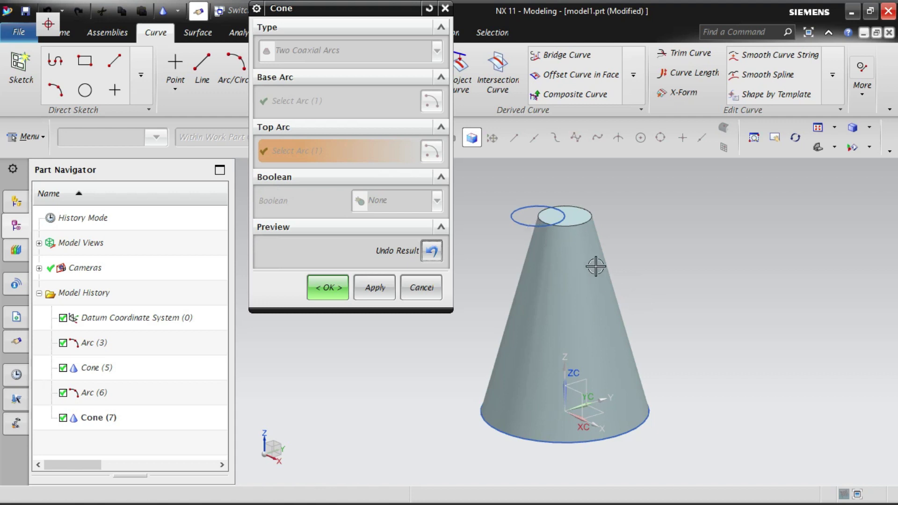
click(322, 285)
Undo the coaxial-arcs cone and the upper circle, and fit the remaining cone and base circle in view.
scroll(373, 330, down, 3)
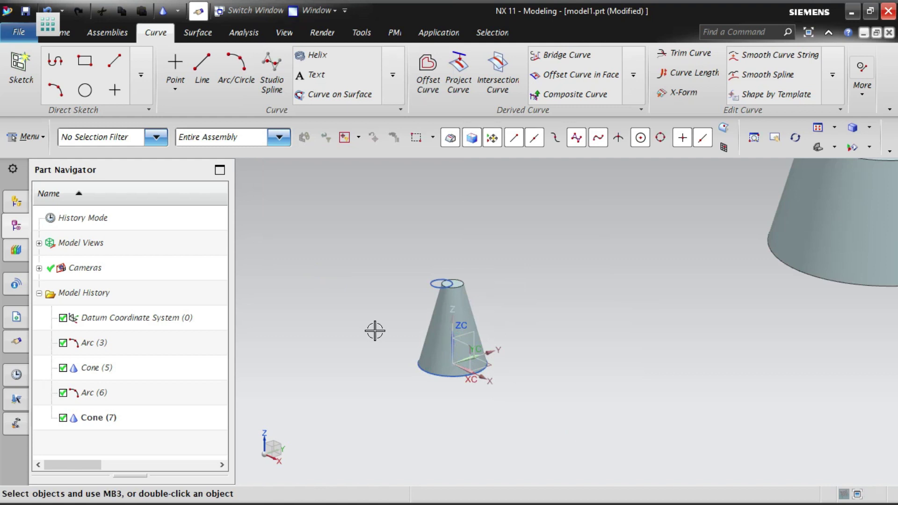
scroll(375, 331, down, 3)
scroll(357, 327, up, 3)
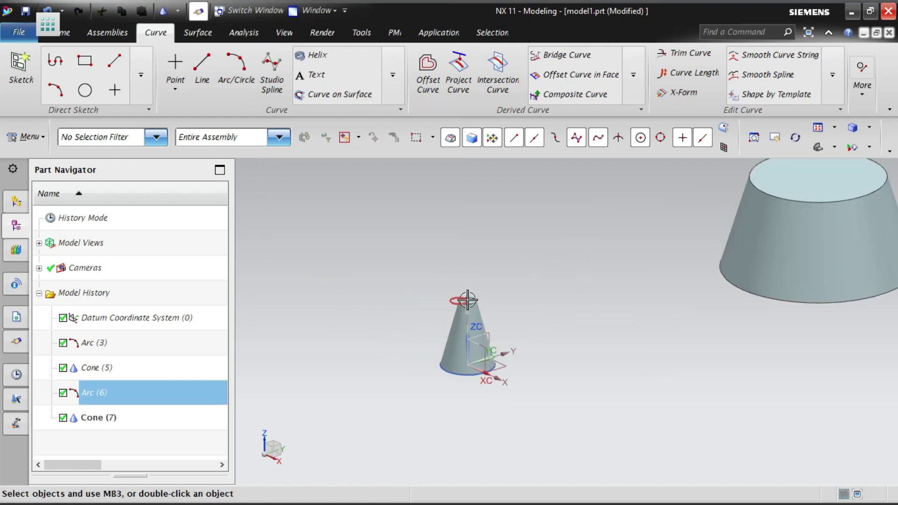
scroll(485, 345, down, 2)
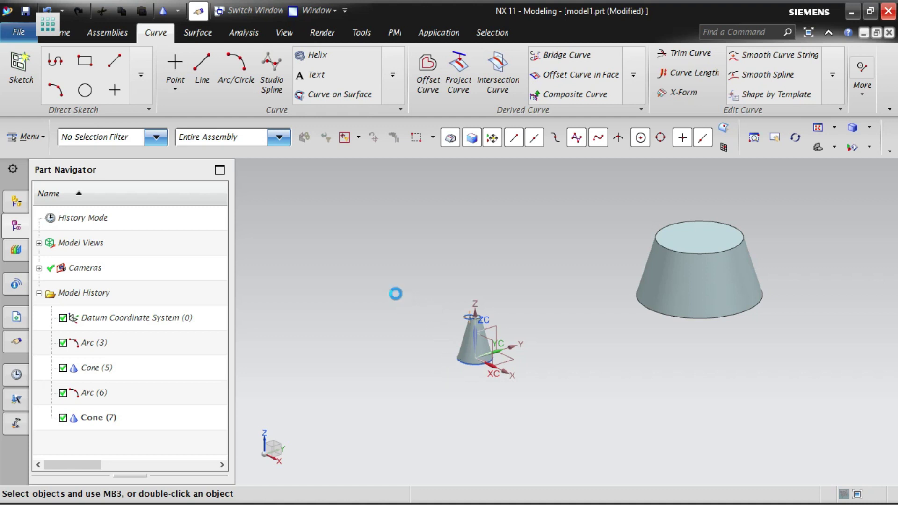
key(ctrl+z)
key(ctrl+z)
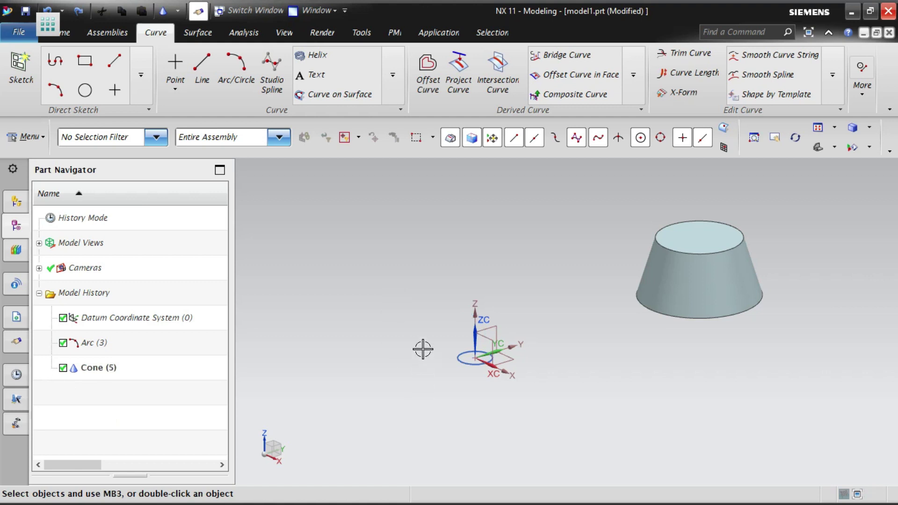
key(ctrl+f)
scroll(459, 344, down, 3)
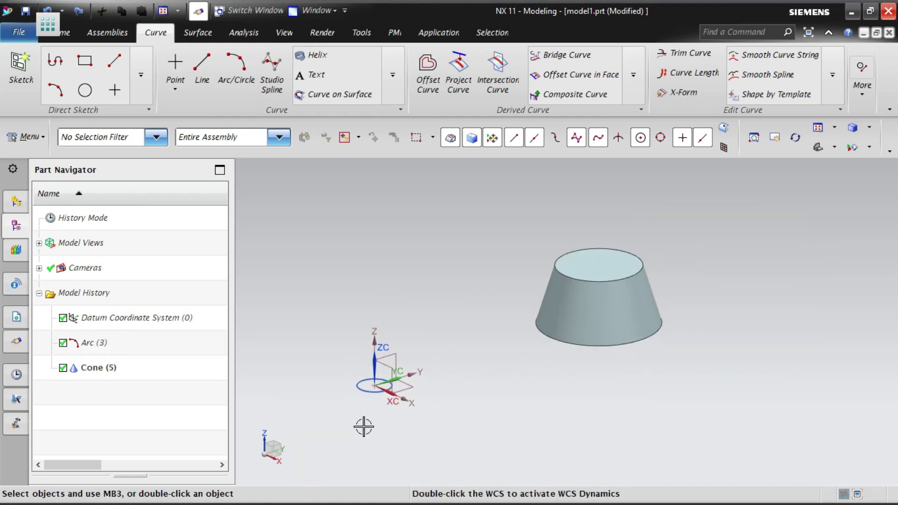
click(594, 313)
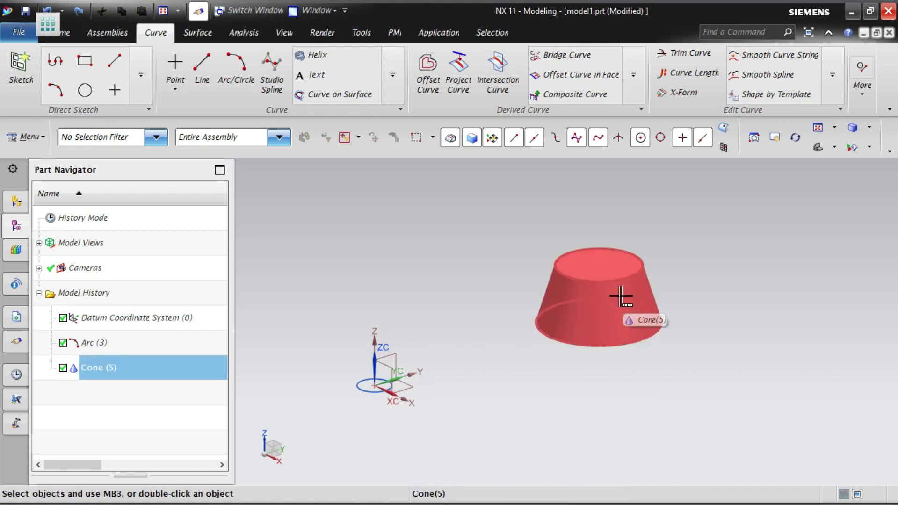
key(Escape)
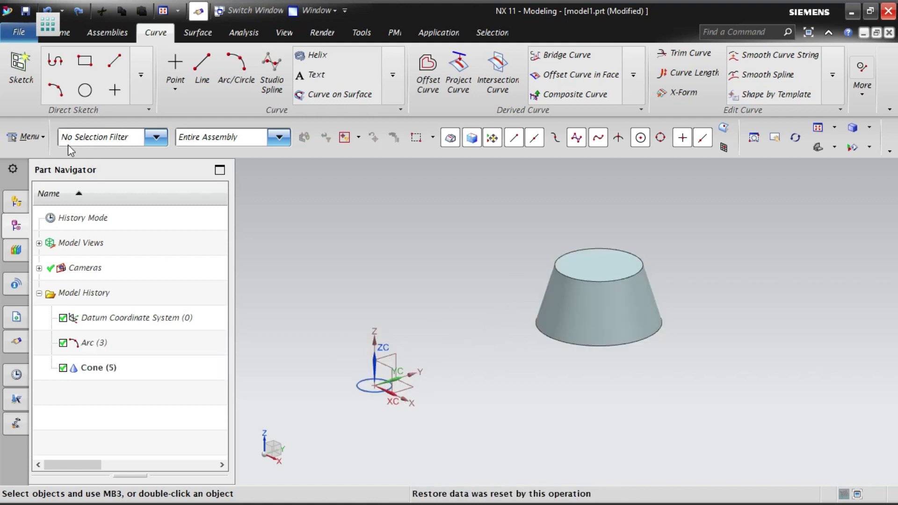
Define a Two Coaxial Arcs cone with the origin circle as base arc and the existing cone's top edge as top arc, and preview it.
click(21, 136)
click(42, 243)
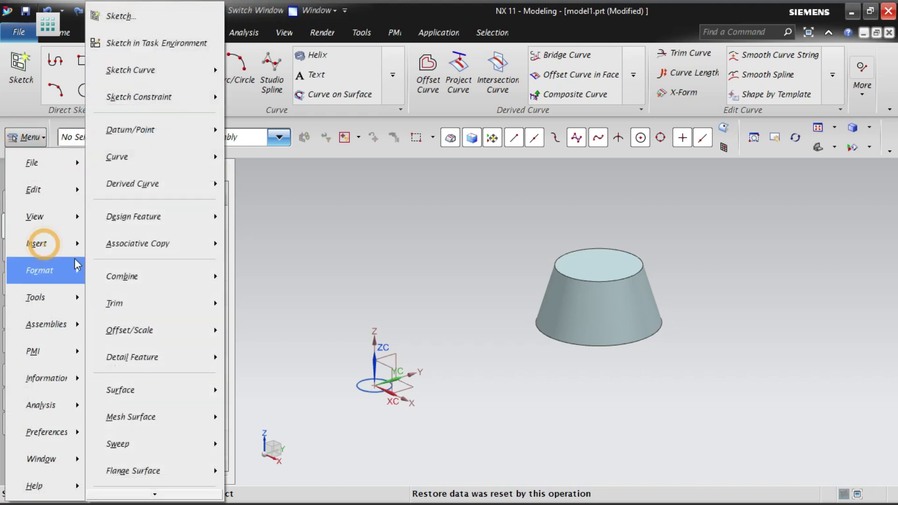
mouse_move(160, 224)
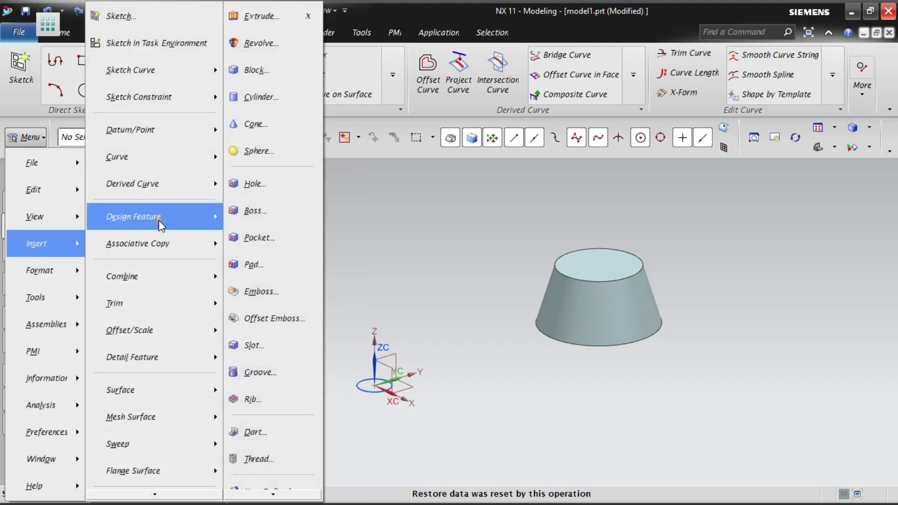
click(255, 124)
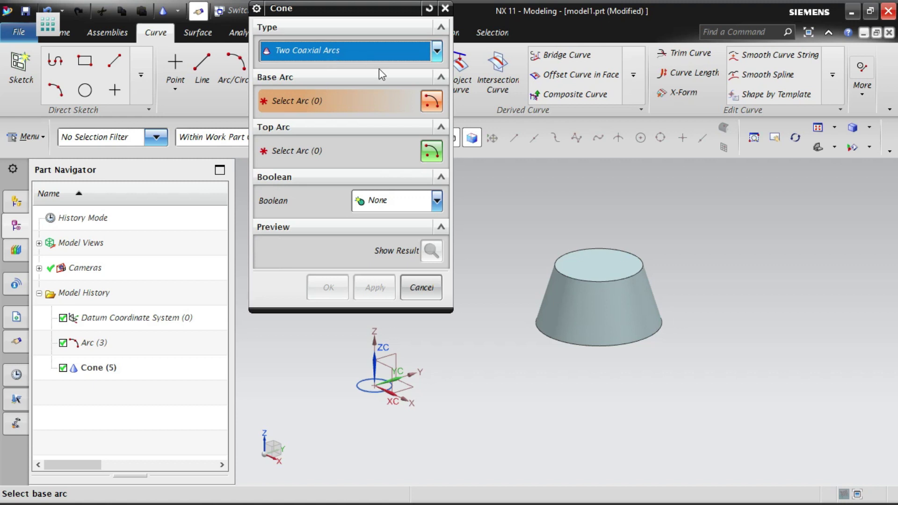
shift+middle_drag(342, 373, 494, 364)
scroll(494, 364, up, 2)
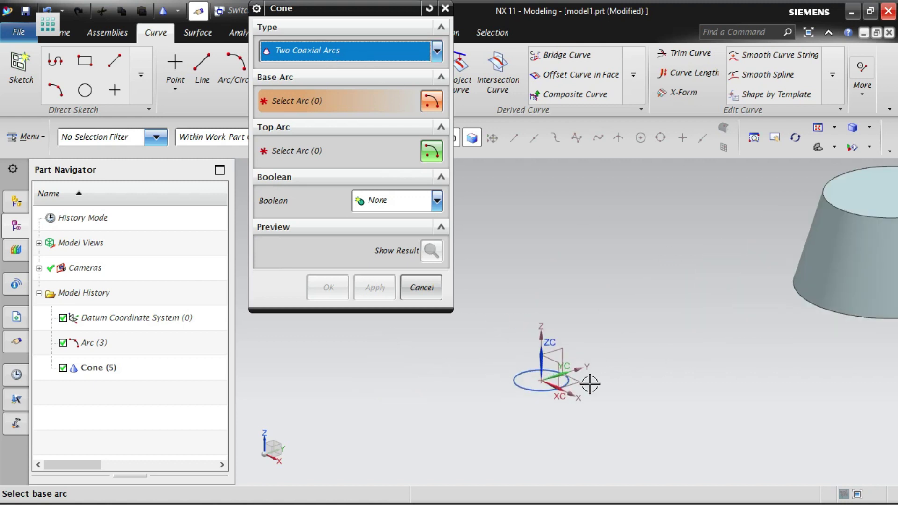
click(533, 390)
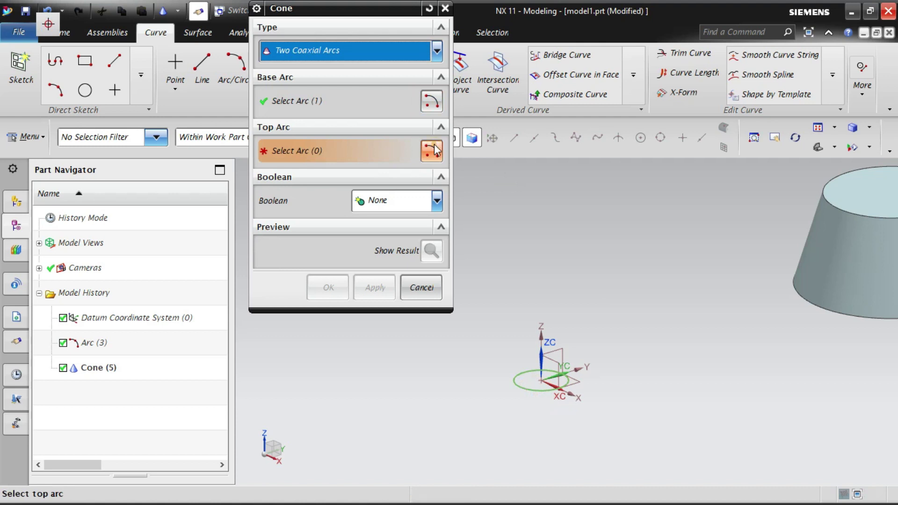
click(842, 210)
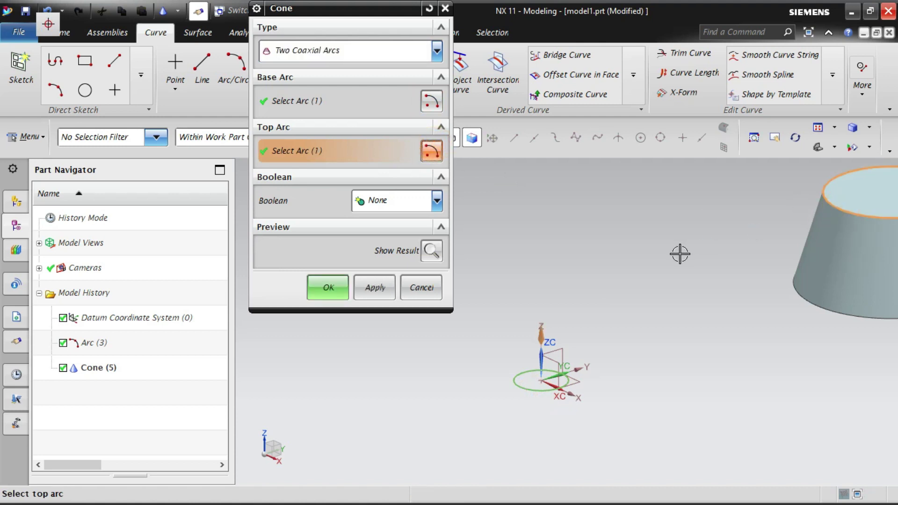
click(431, 251)
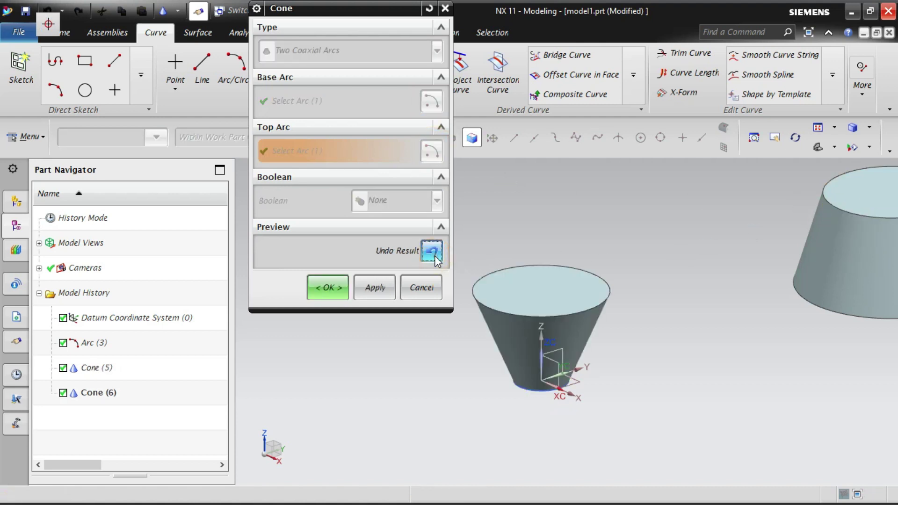
click(434, 256)
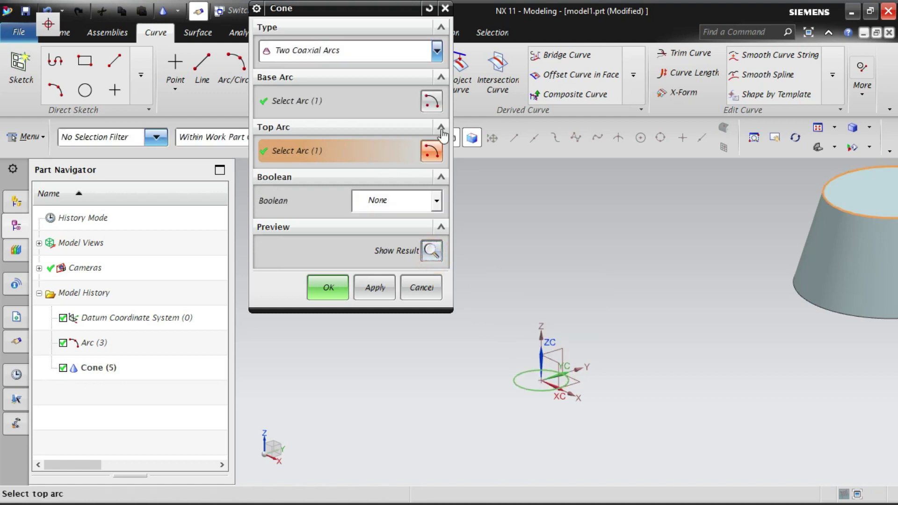
Check the base and top arc selections, preview the result again, and create the coaxial-arcs cone with no Boolean operation.
click(430, 102)
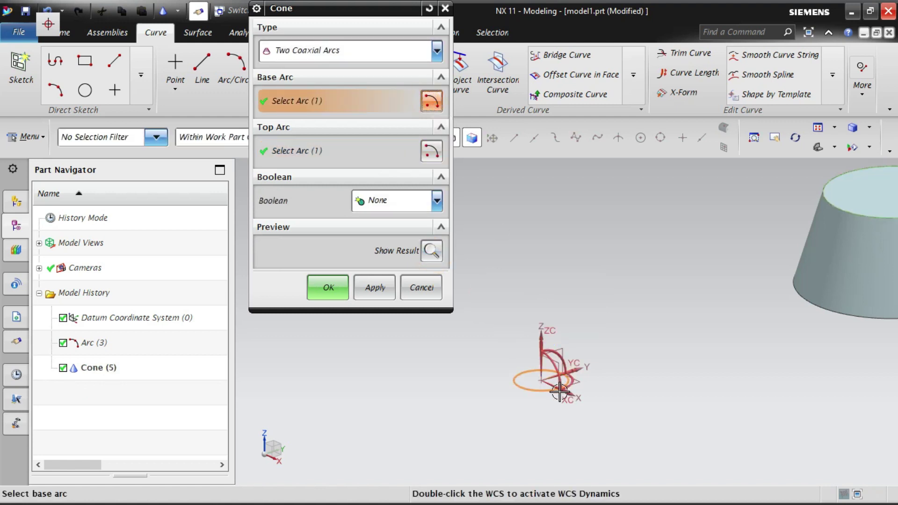
click(432, 152)
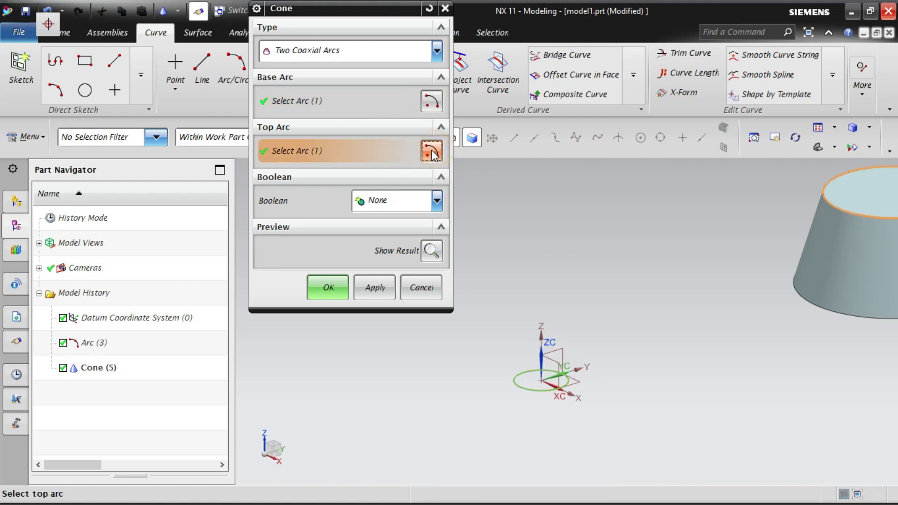
scroll(514, 353, up, 3)
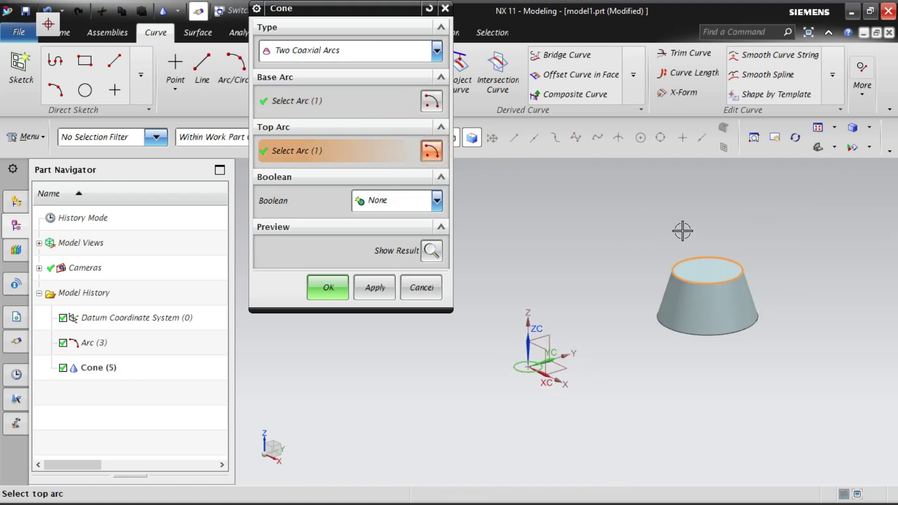
click(431, 250)
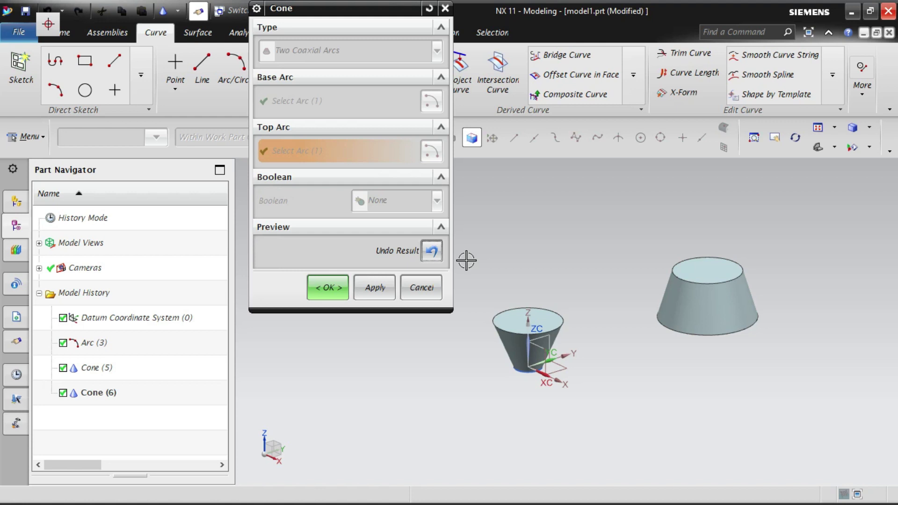
click(431, 250)
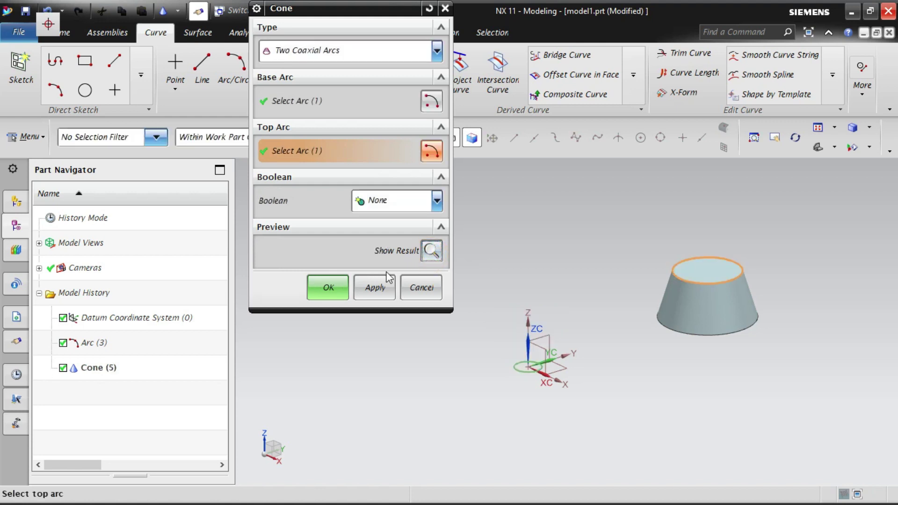
click(335, 291)
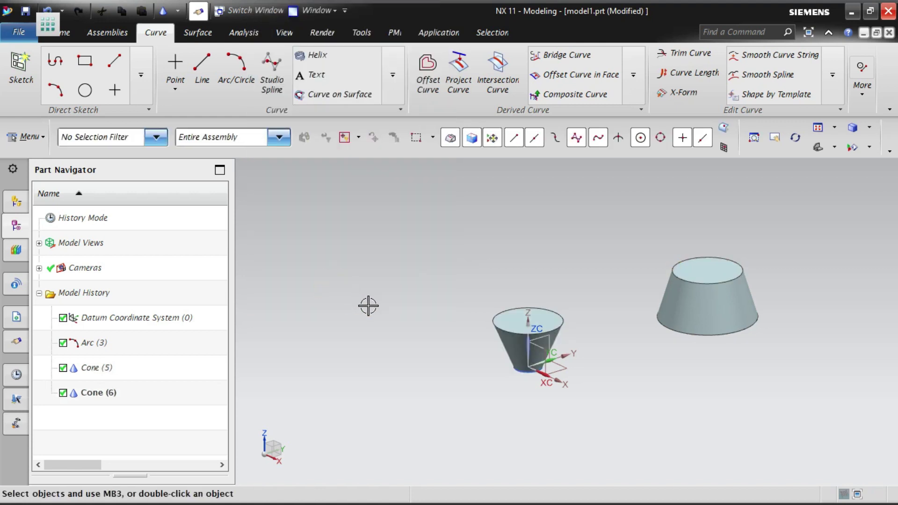
Delete both the new coaxial-arcs cone and the original cone from the model.
click(24, 137)
click(274, 240)
scroll(575, 317, up, 2)
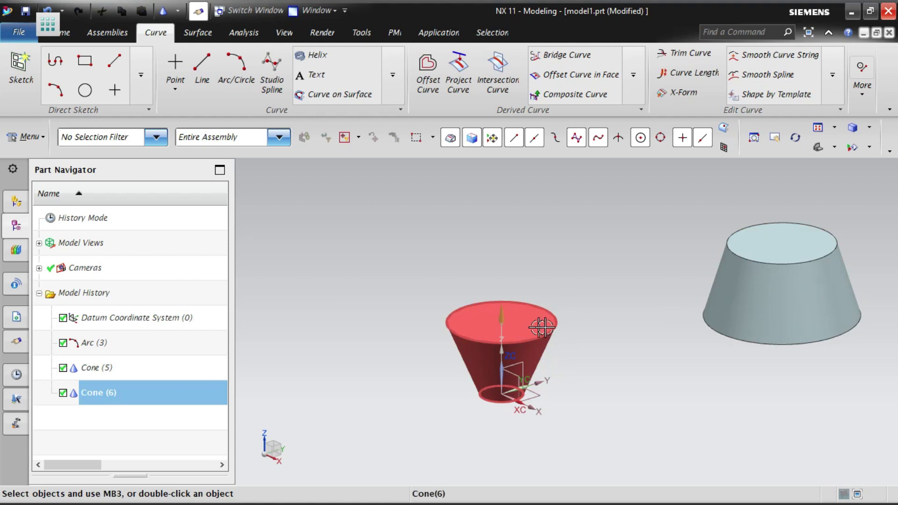
click(539, 328)
click(785, 326)
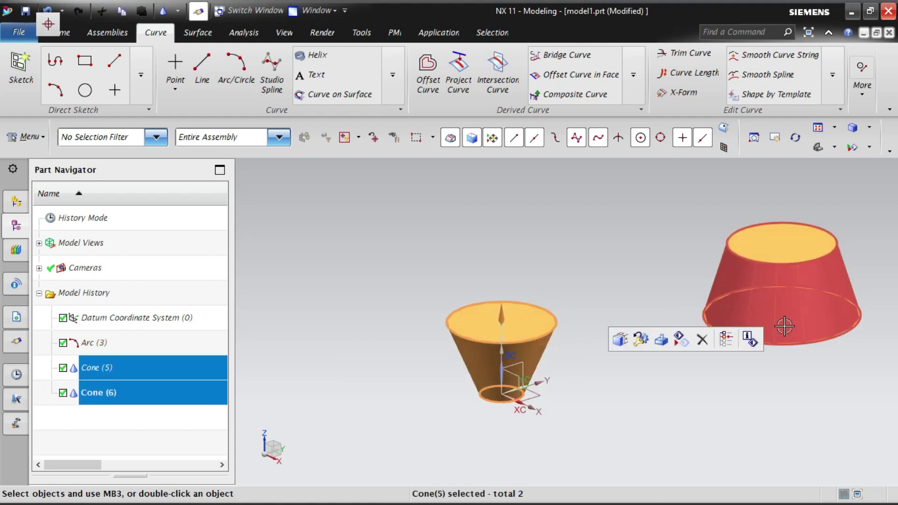
key(Delete)
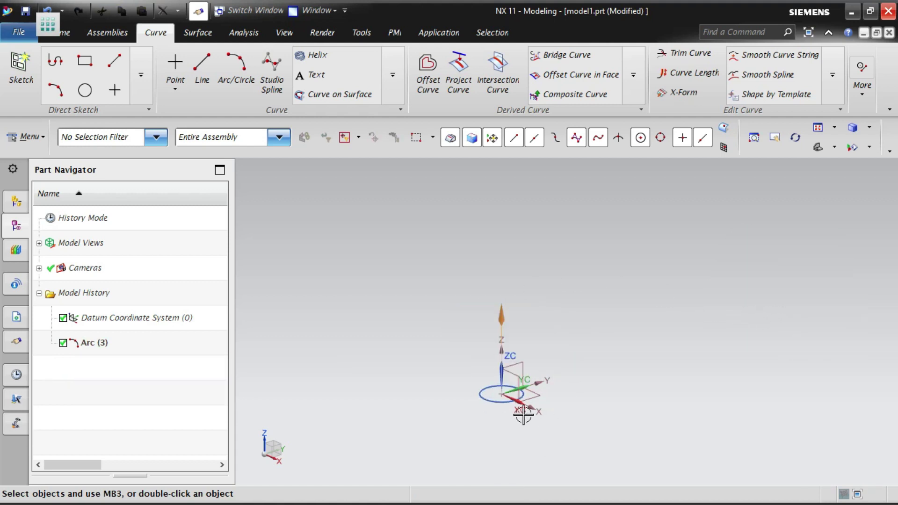
Start a Sphere primitive in an empty area of the model, away from the origin circle.
right_click(610, 281)
click(664, 45)
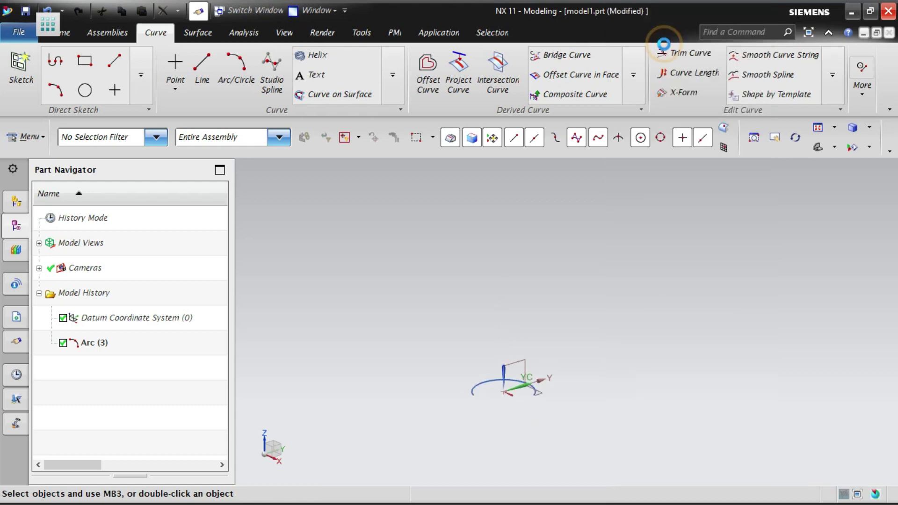
scroll(431, 339, down, 4)
right_click(612, 233)
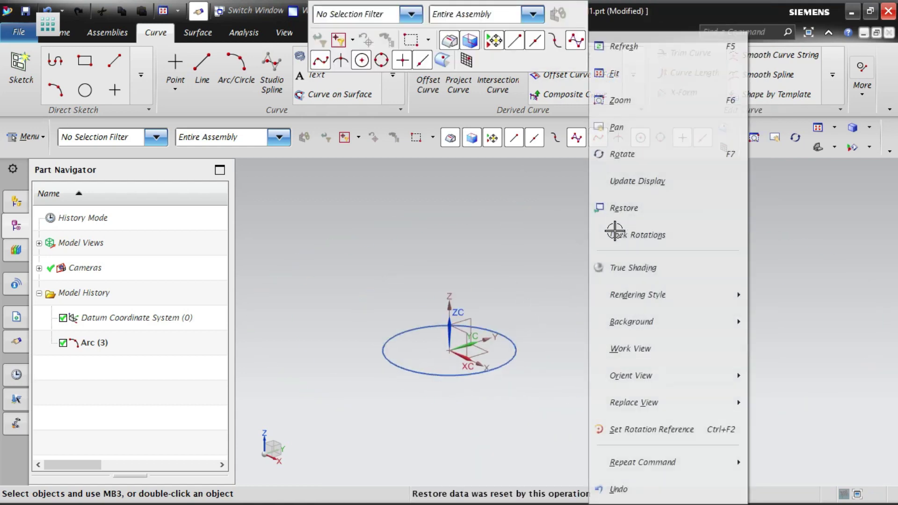
click(656, 50)
scroll(610, 331, up, 7)
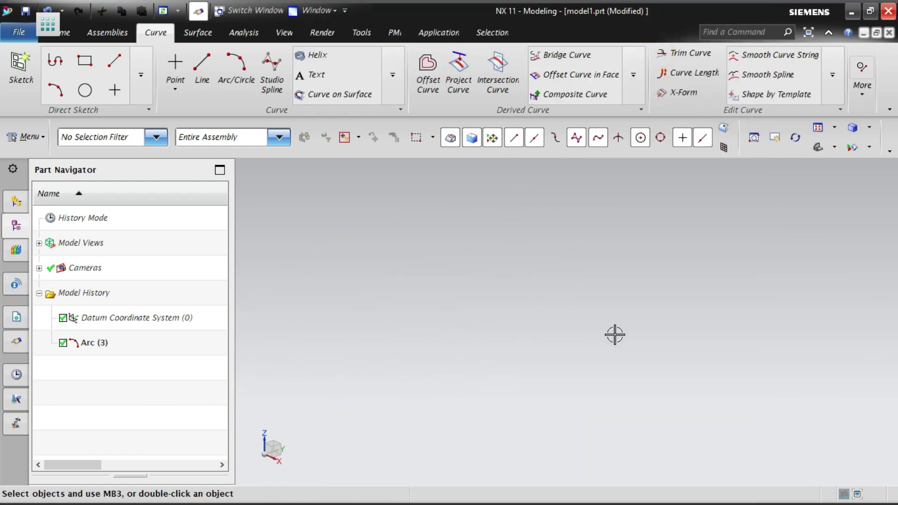
click(24, 137)
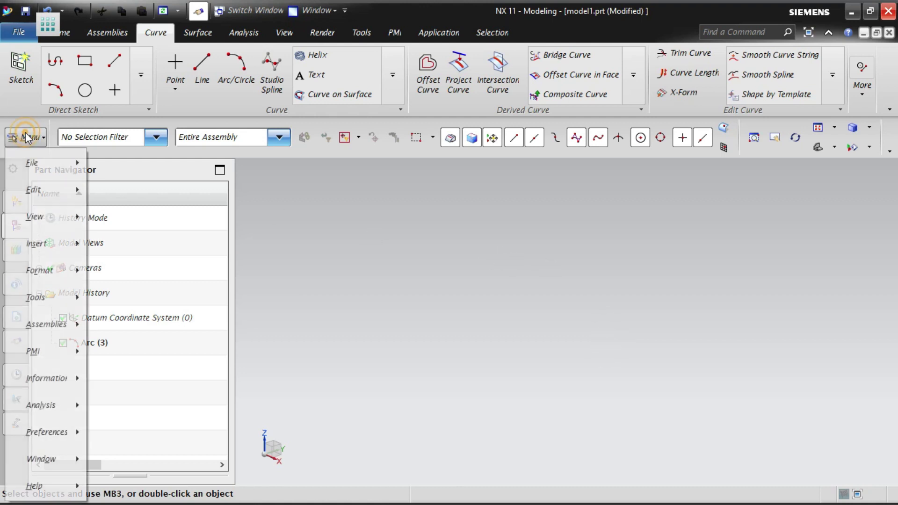
mouse_move(39, 255)
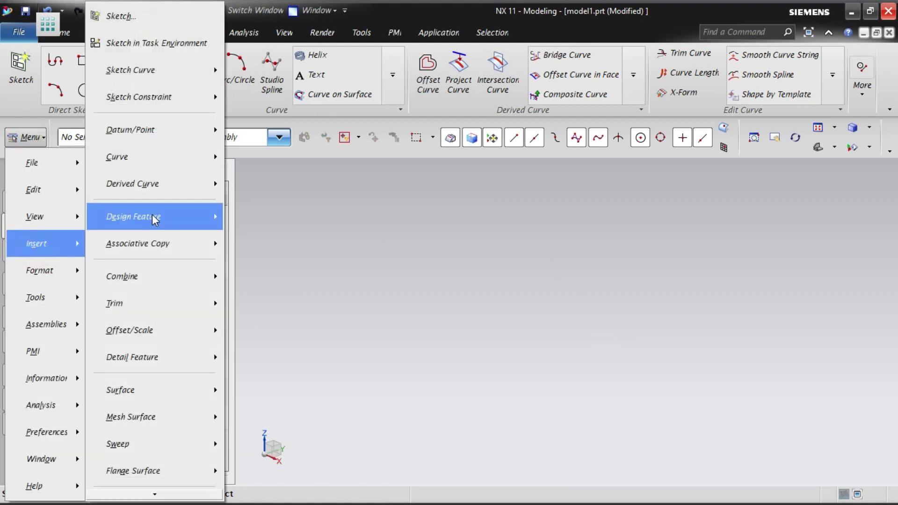
mouse_move(161, 216)
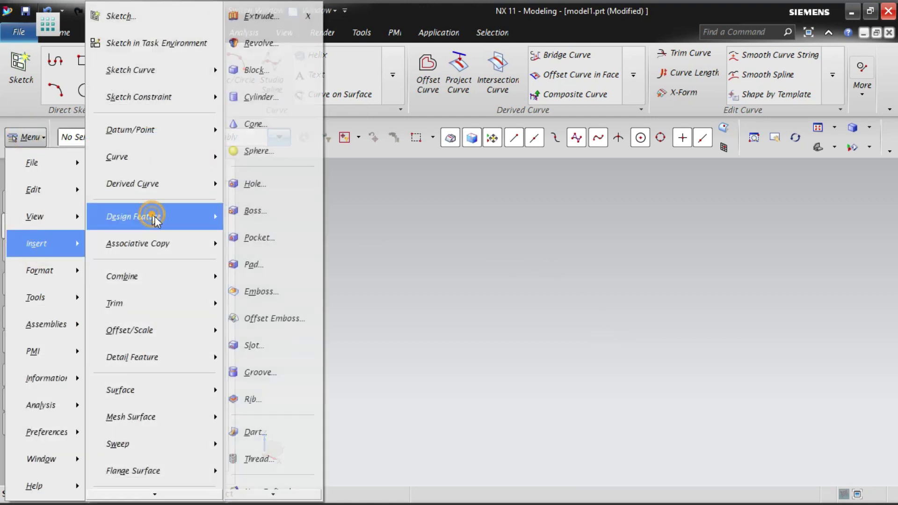
click(275, 151)
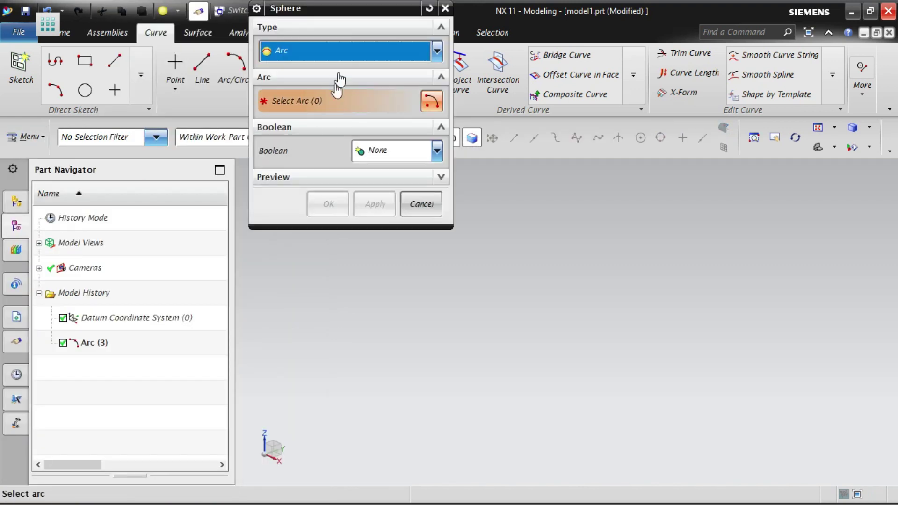
Review the available sphere types, switch them to shortcut display and restore the list display.
click(351, 50)
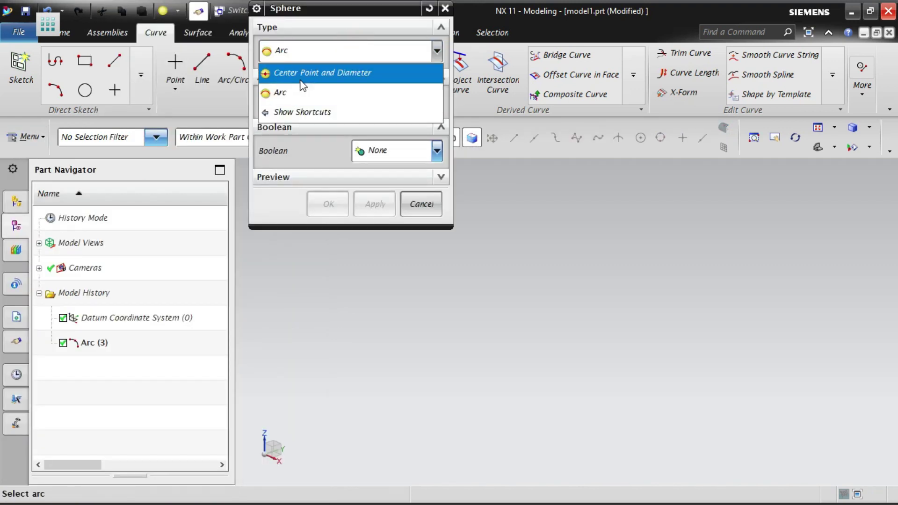
click(342, 52)
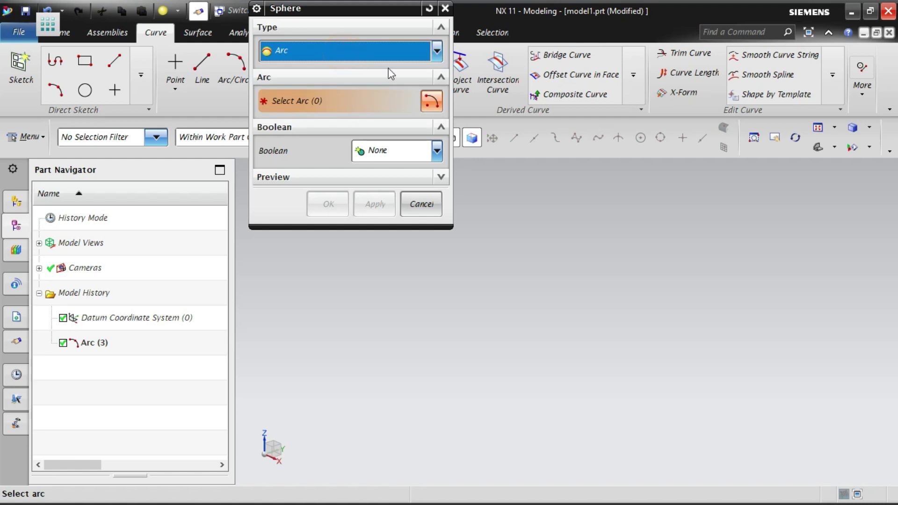
click(436, 52)
click(339, 111)
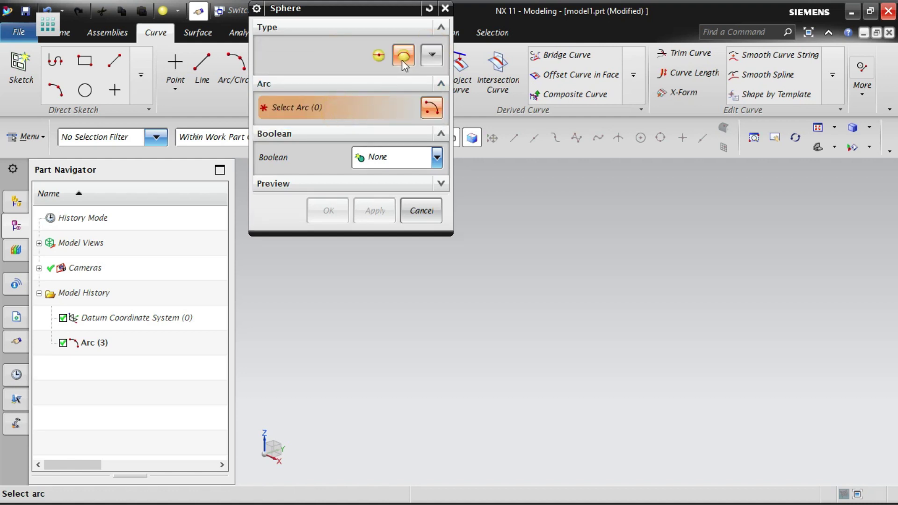
click(432, 54)
click(468, 135)
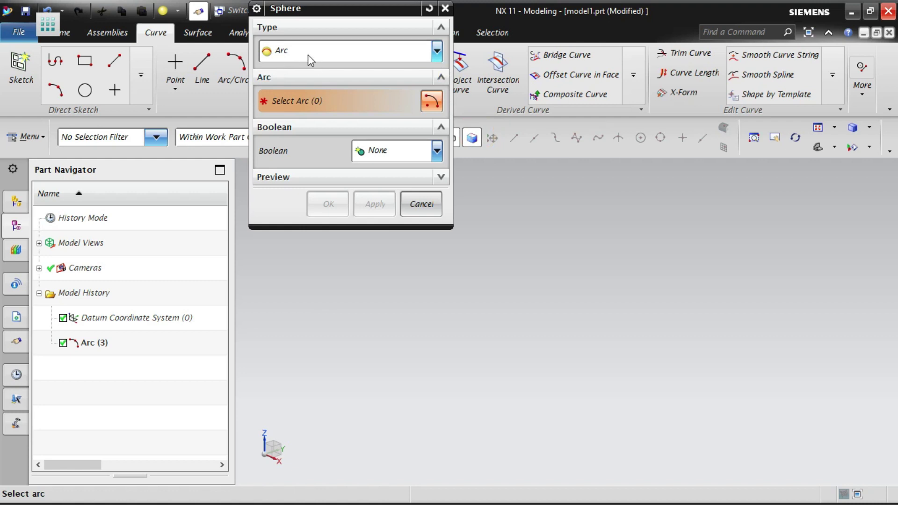
Create a Center Point and Diameter sphere of 10 mm diameter at a free point beside the origin circle, with no Boolean operation.
click(308, 55)
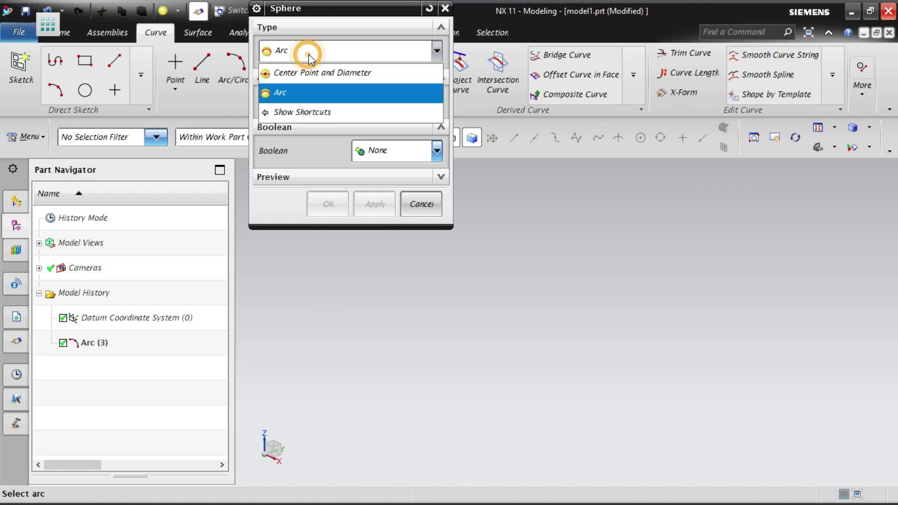
click(345, 73)
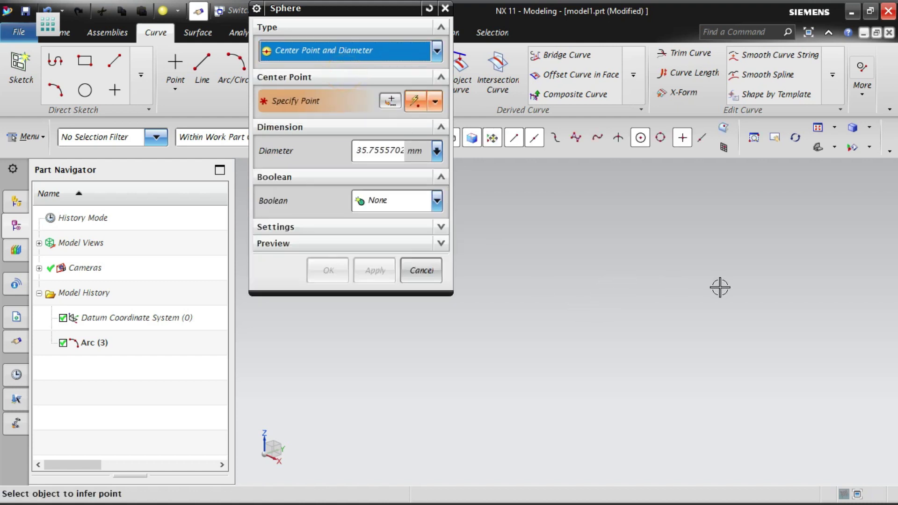
click(639, 306)
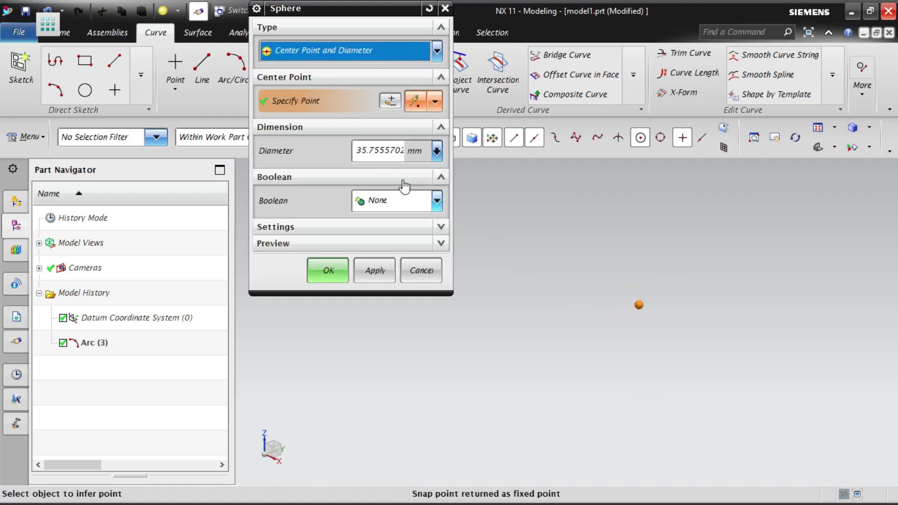
click(382, 152)
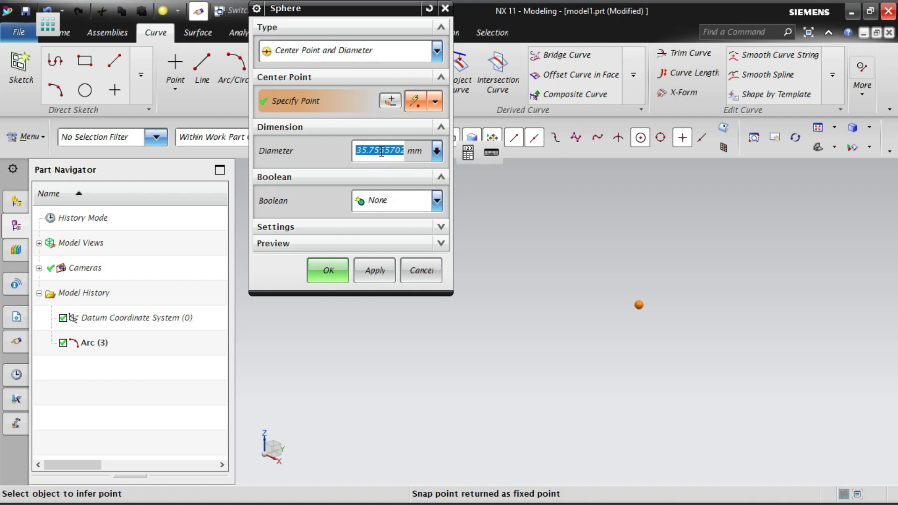
text(10)
click(369, 271)
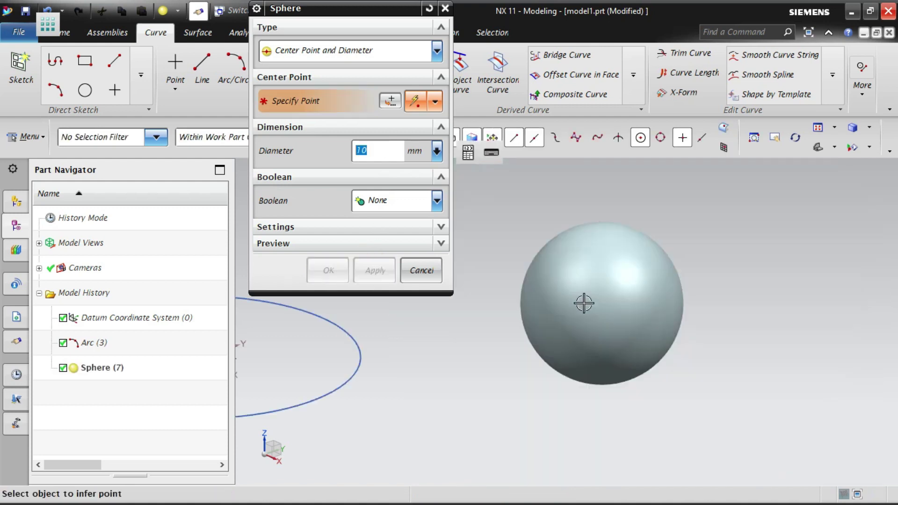
scroll(584, 303, up, 3)
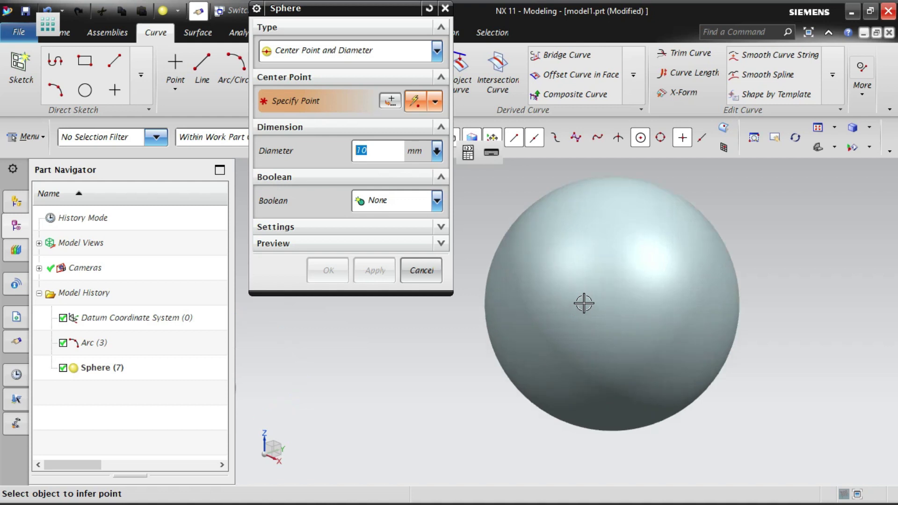
click(416, 103)
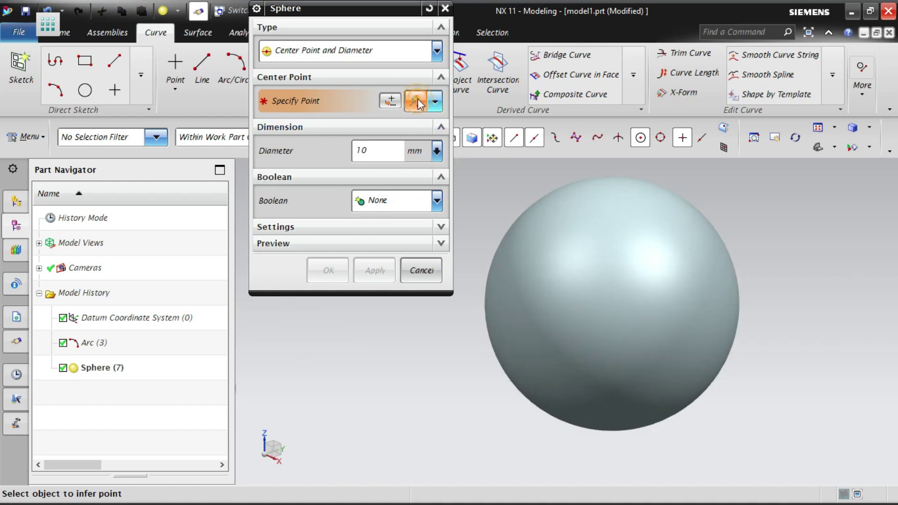
Create a second Center Point and Diameter sphere of 5 mm diameter at a free point away from the first, with no Boolean operation.
scroll(374, 386, down, 5)
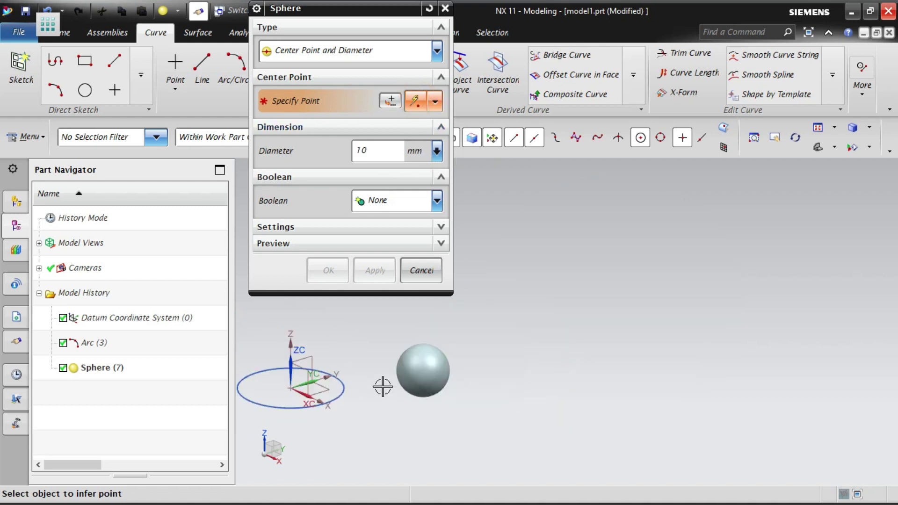
click(667, 294)
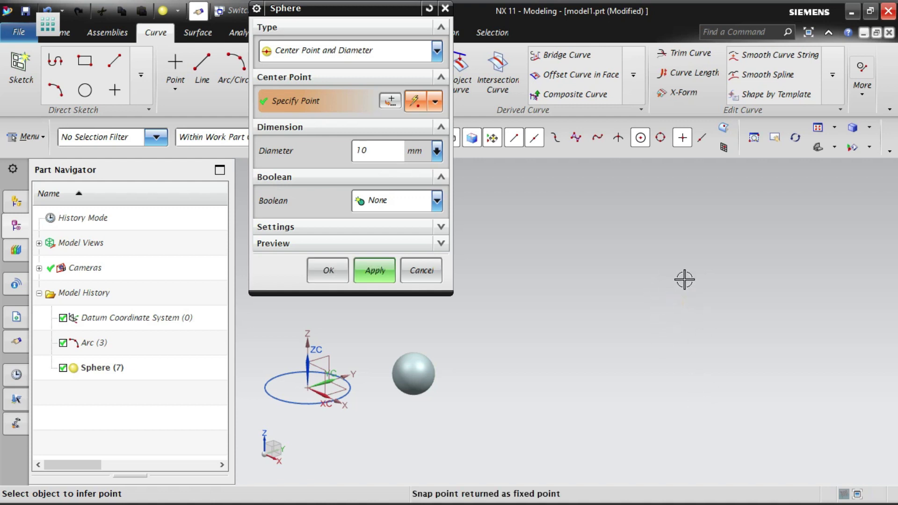
double_click(375, 159)
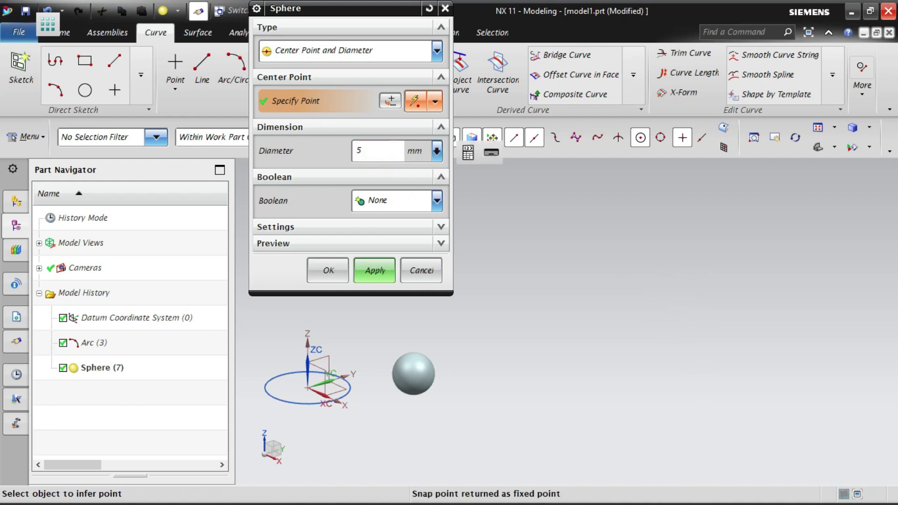
click(375, 271)
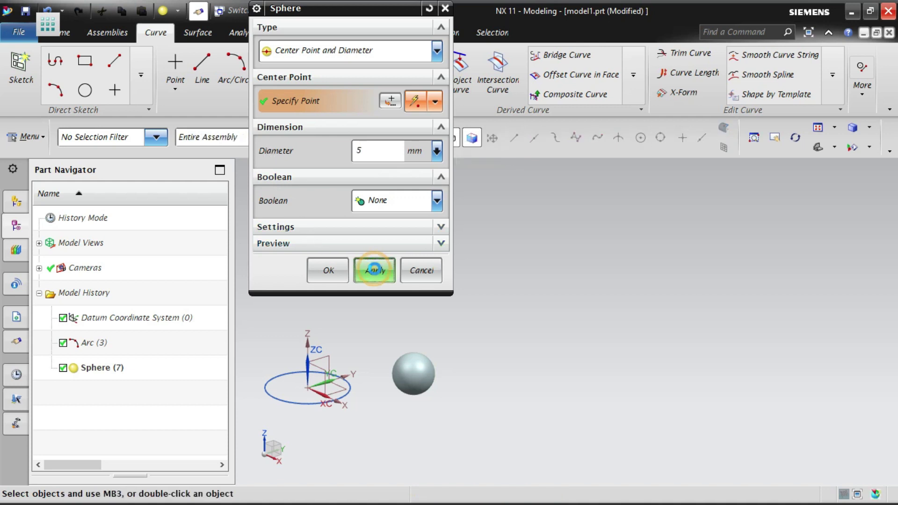
right_click(627, 275)
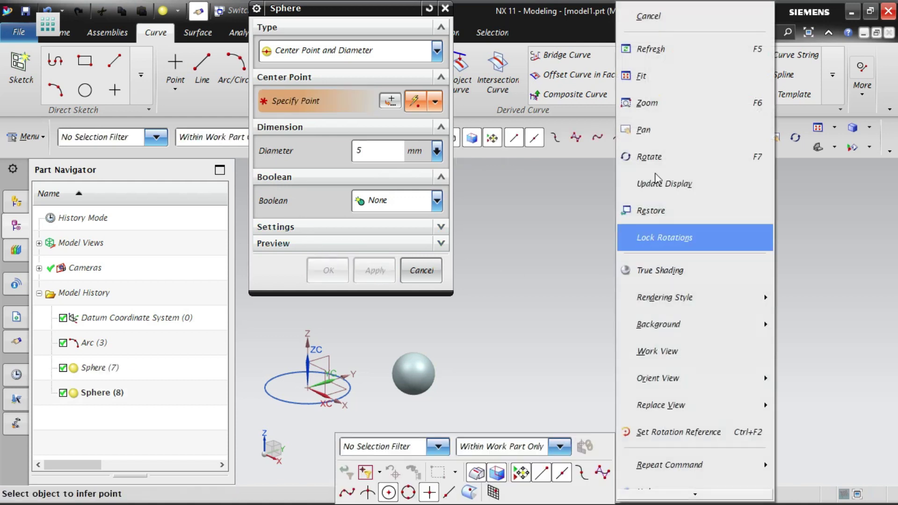
click(639, 75)
scroll(880, 240, up, 5)
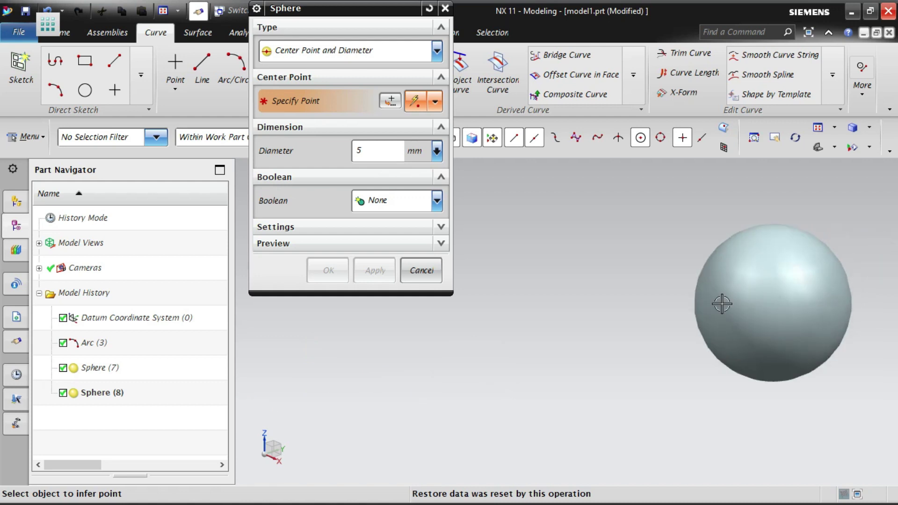
click(435, 270)
Edit the newer sphere to set its diameter to 25 mm, and preview the result.
double_click(101, 393)
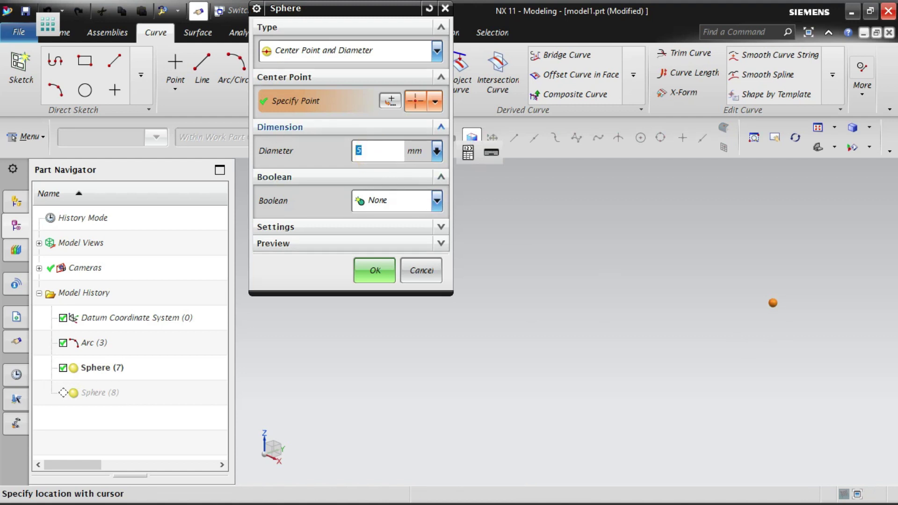
click(347, 245)
click(432, 267)
scroll(547, 340, down, 5)
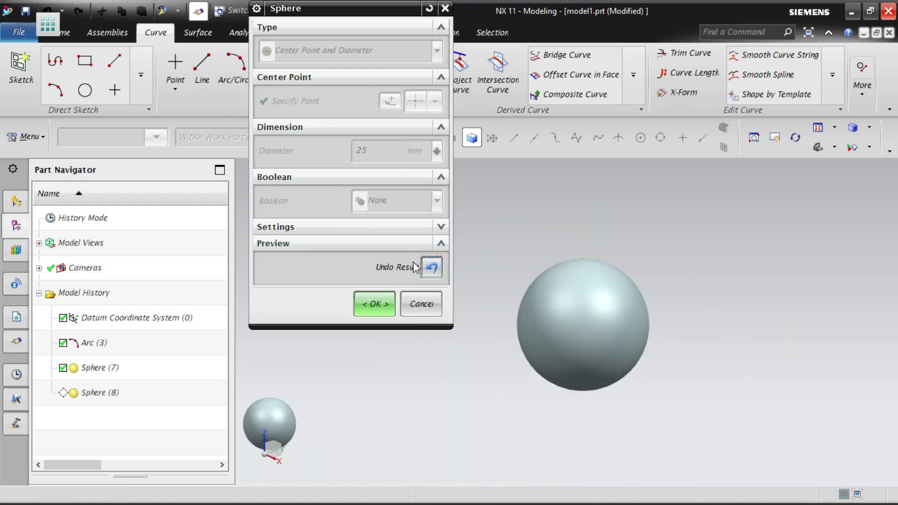
click(438, 229)
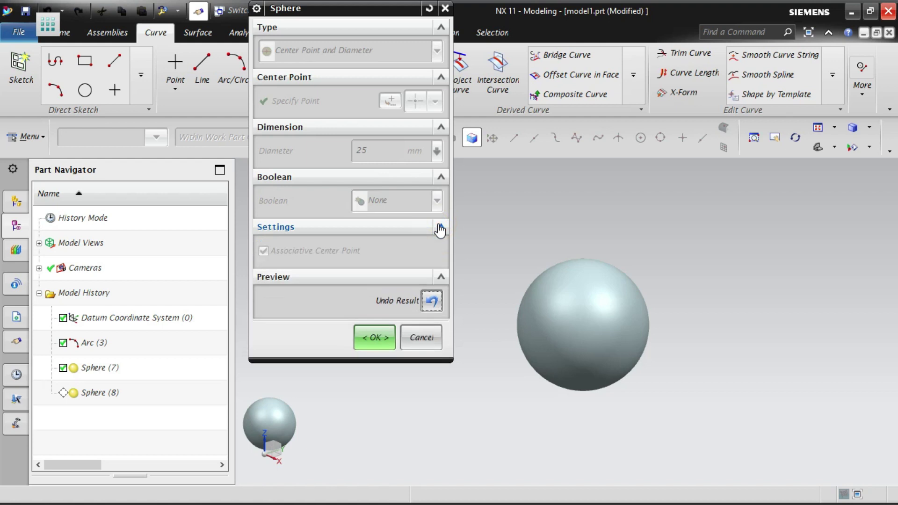
click(431, 301)
click(441, 276)
click(441, 227)
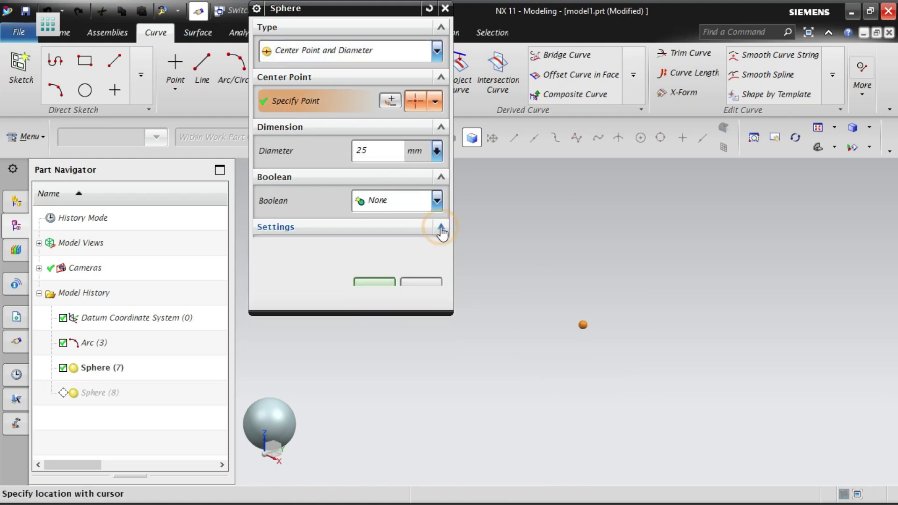
Review the Boolean, Settings and Preview options of the edited sphere, collapse these groups and accept the edit.
click(441, 178)
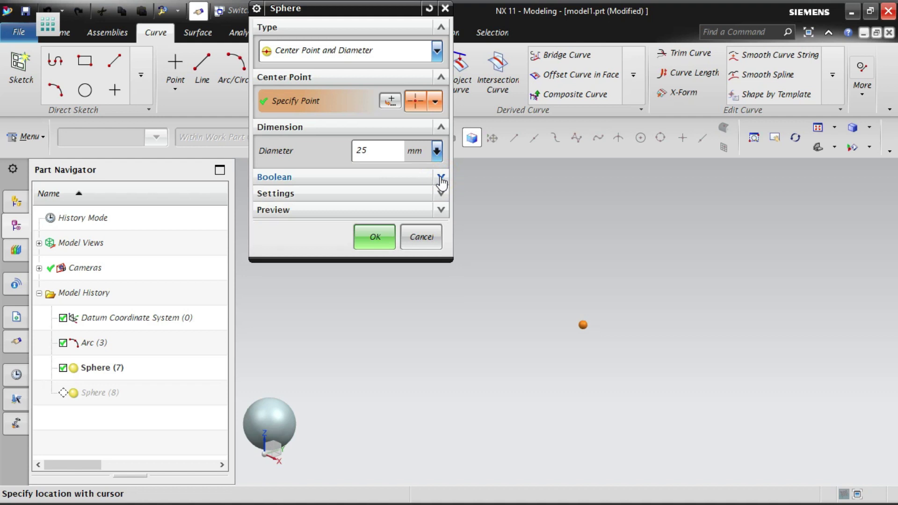
click(441, 178)
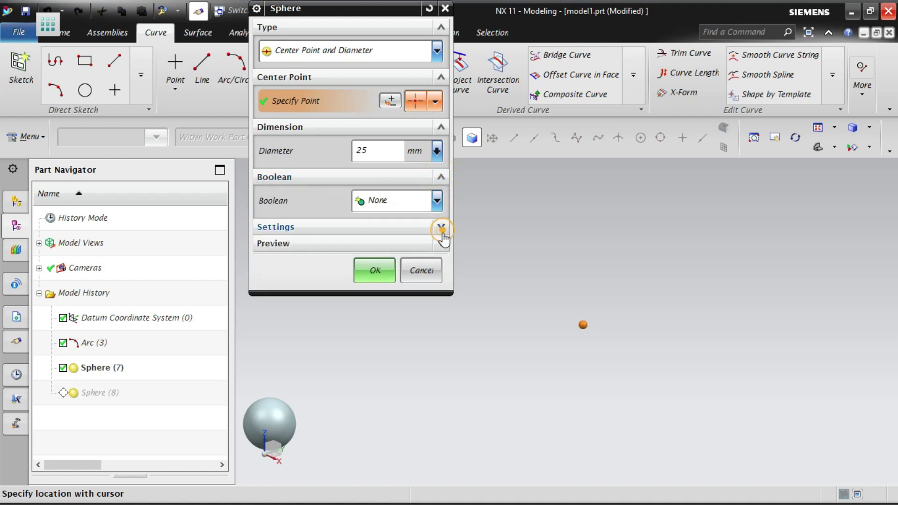
click(441, 227)
click(256, 8)
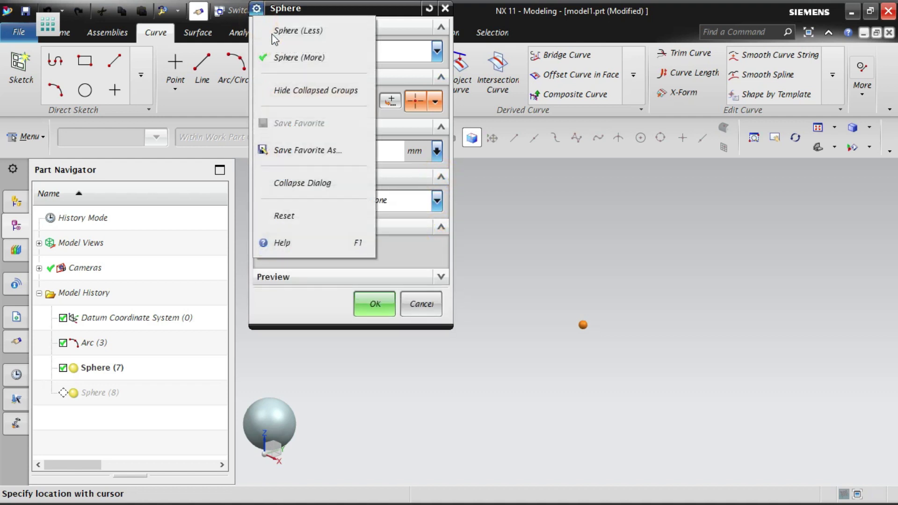
click(299, 58)
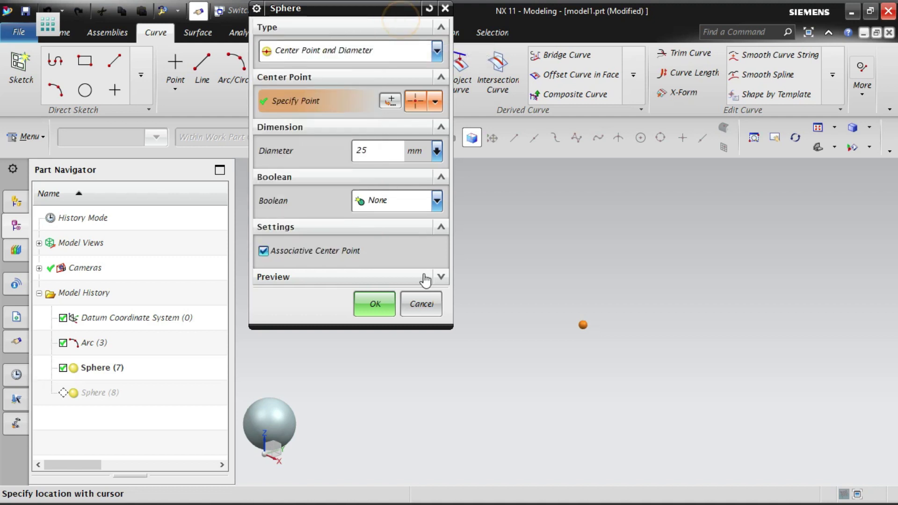
click(440, 280)
click(439, 227)
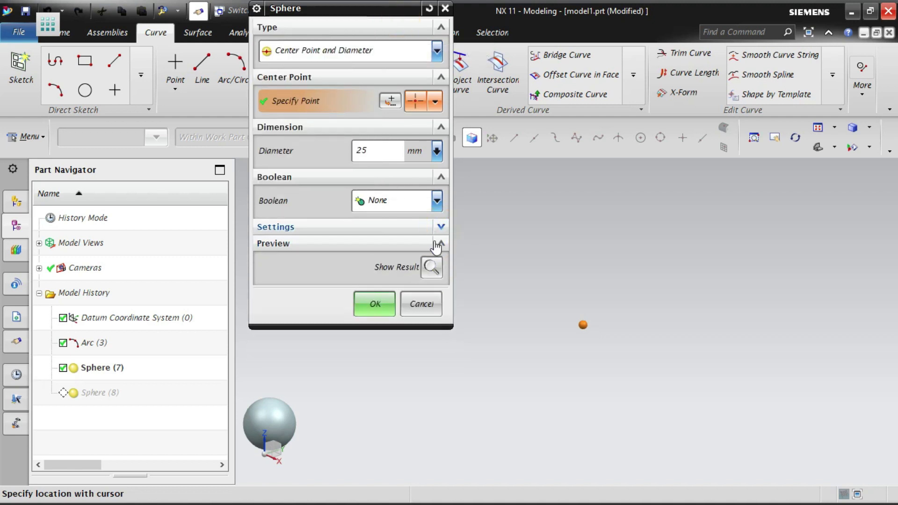
click(440, 245)
click(442, 178)
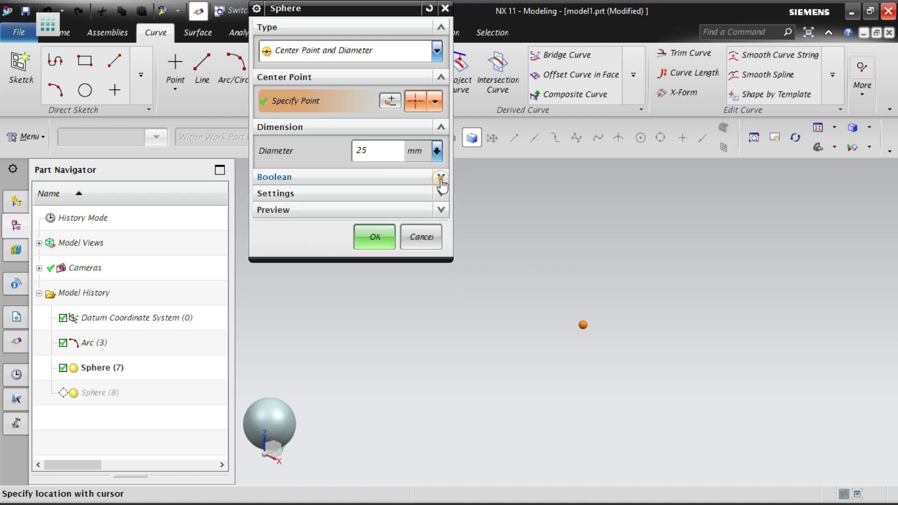
click(441, 179)
click(441, 178)
click(377, 238)
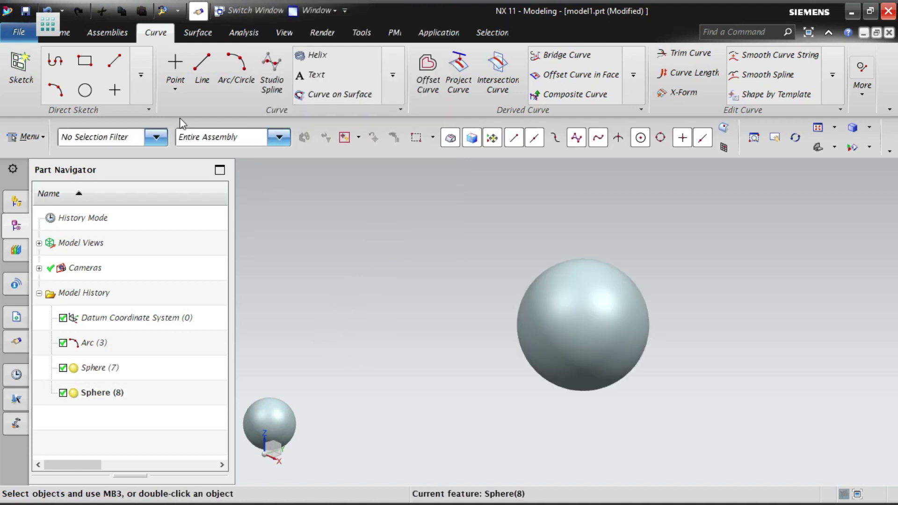
Try an Arc-type sphere on the full circle at the origin, previewing the result and cancelling the command.
click(29, 137)
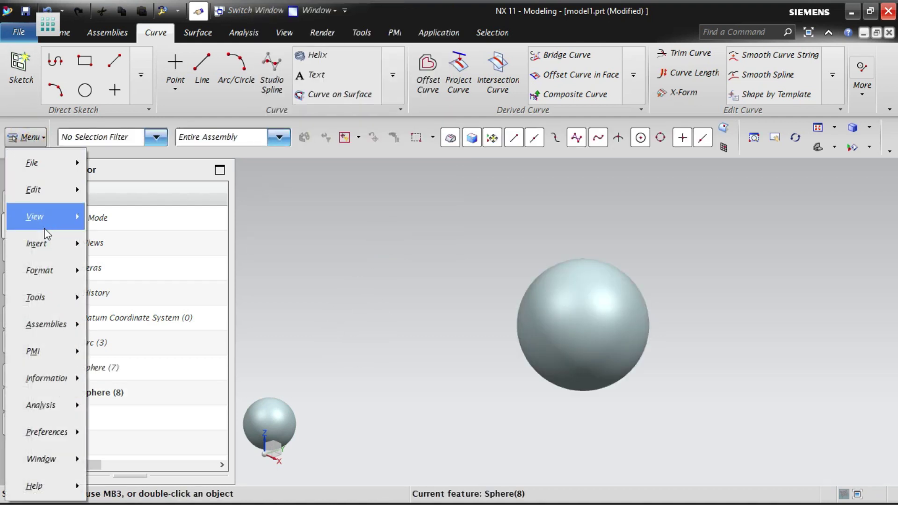
click(47, 249)
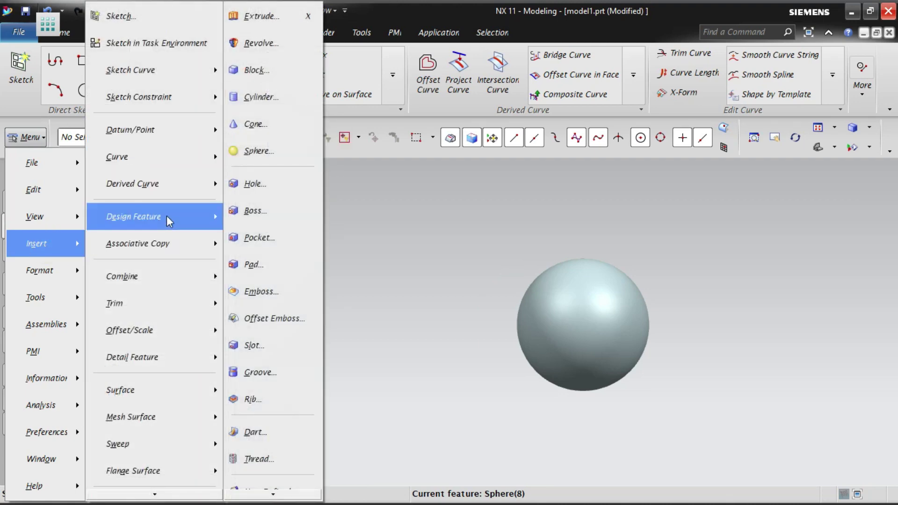
mouse_move(177, 175)
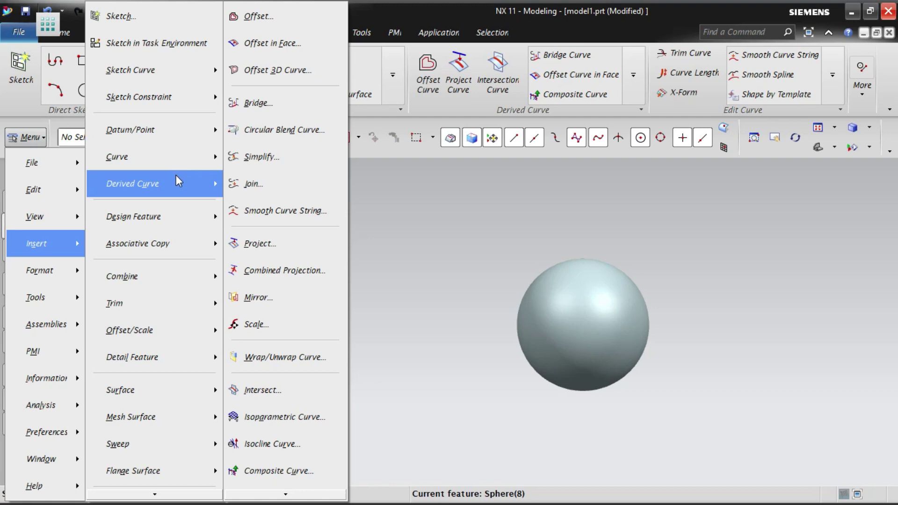
mouse_move(167, 211)
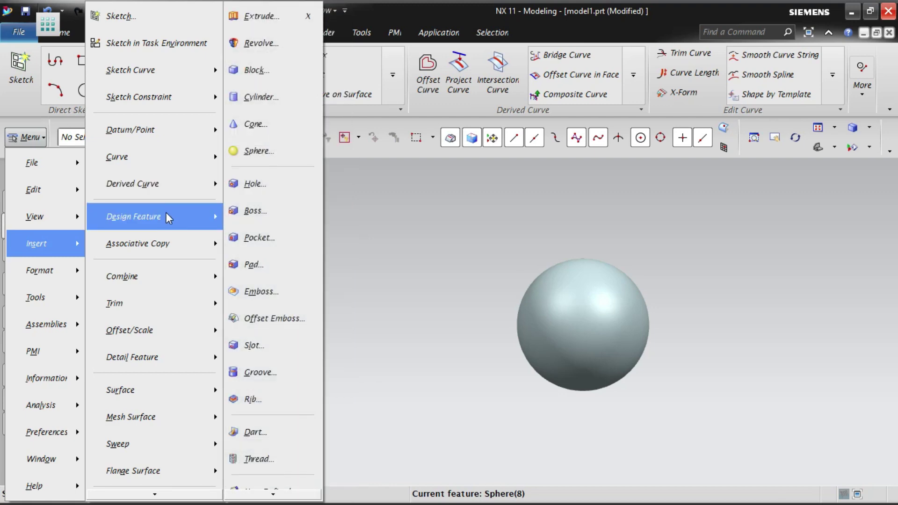
click(282, 150)
click(337, 55)
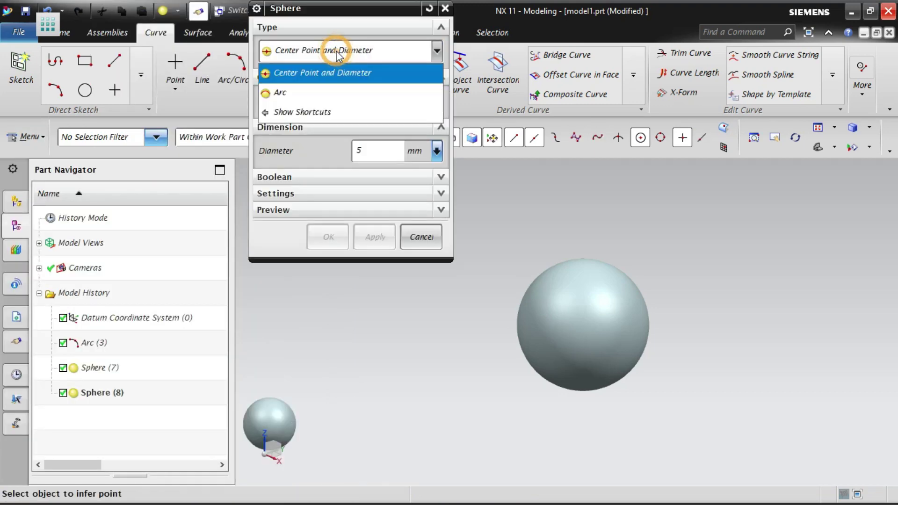
click(300, 92)
scroll(723, 261, down, 4)
scroll(471, 331, up, 8)
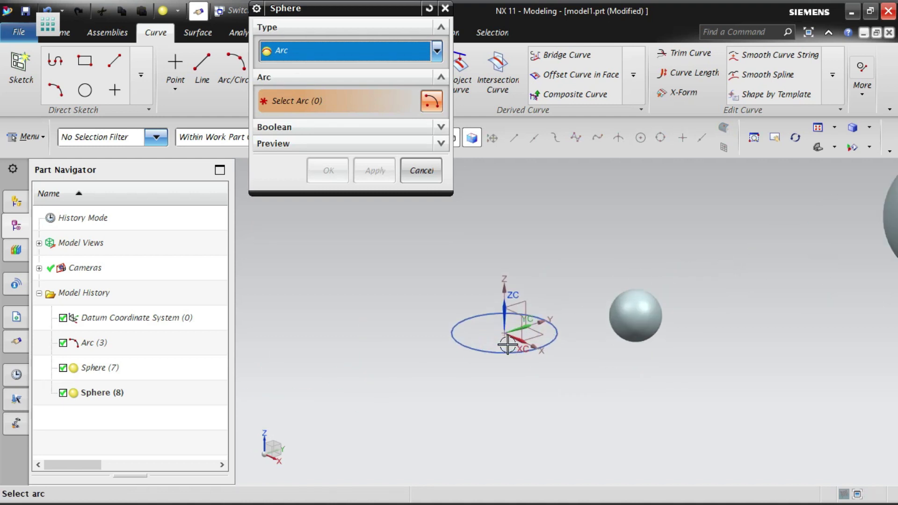
scroll(627, 400, down, 5)
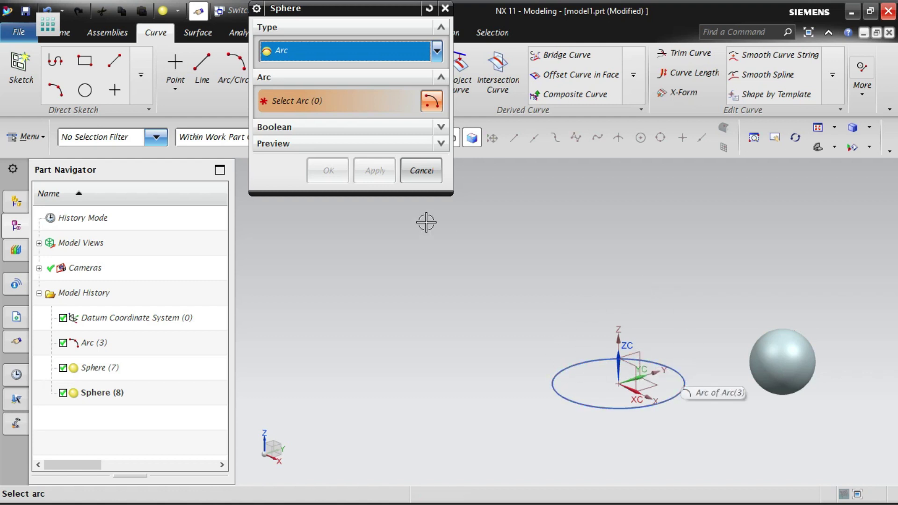
click(423, 144)
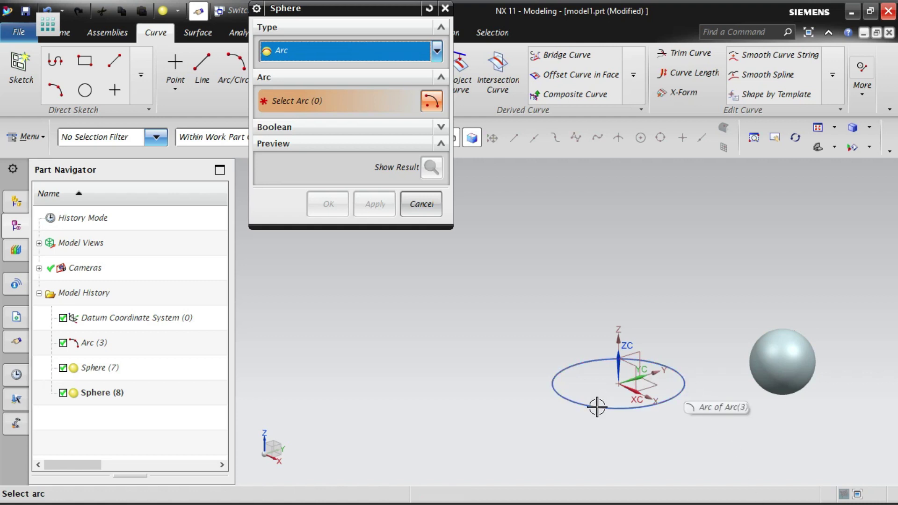
click(683, 383)
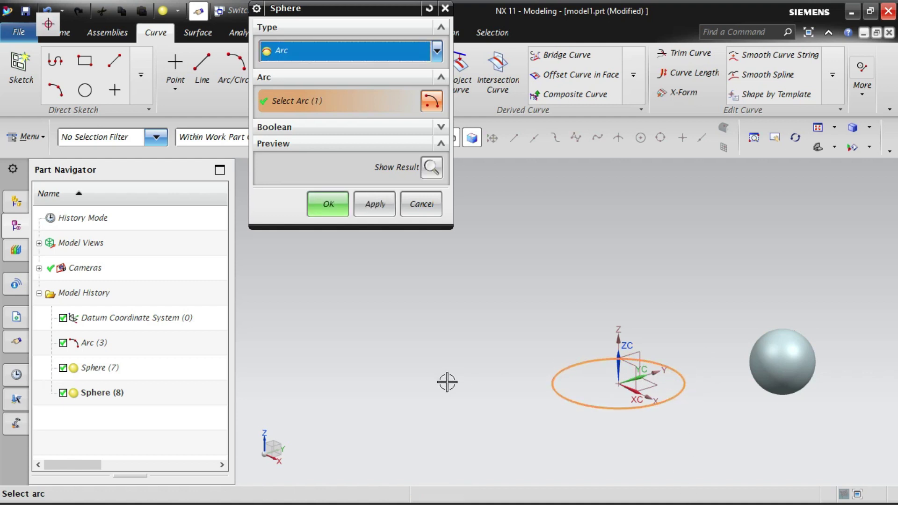
click(432, 169)
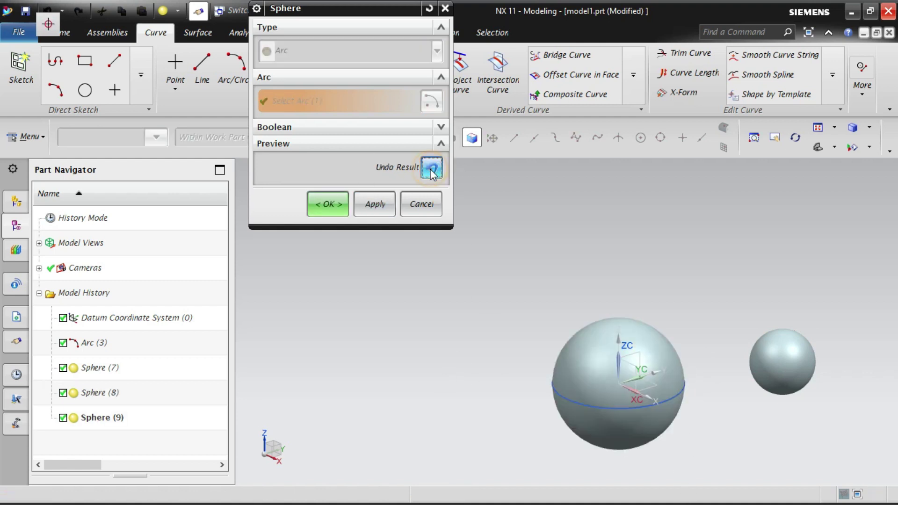
click(421, 204)
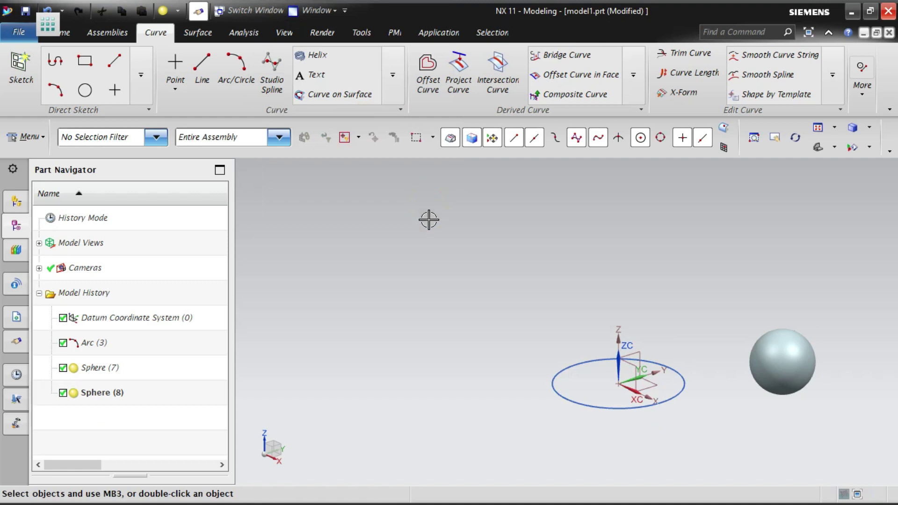
Edit the origin circle into an open arc by disabling Full Circle and pulling its limit around the curve.
double_click(677, 401)
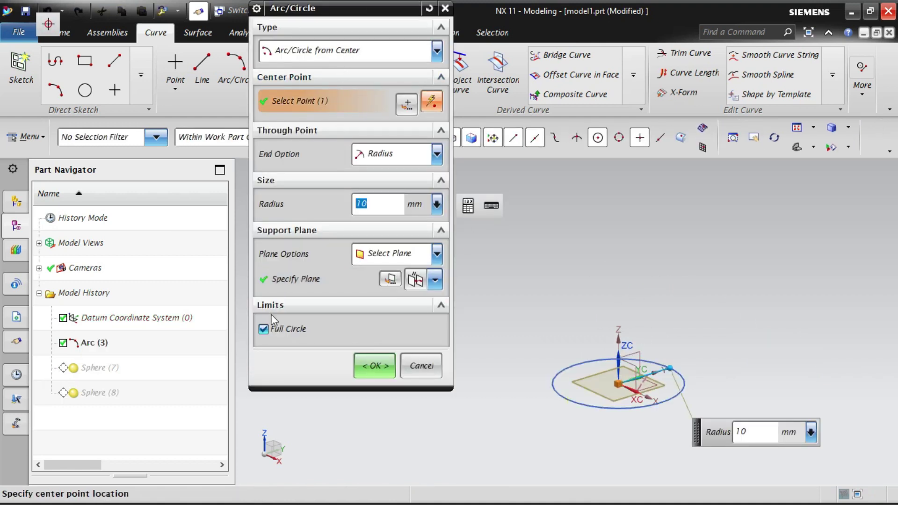
click(269, 329)
drag(560, 397, 724, 373)
middle_click(737, 317)
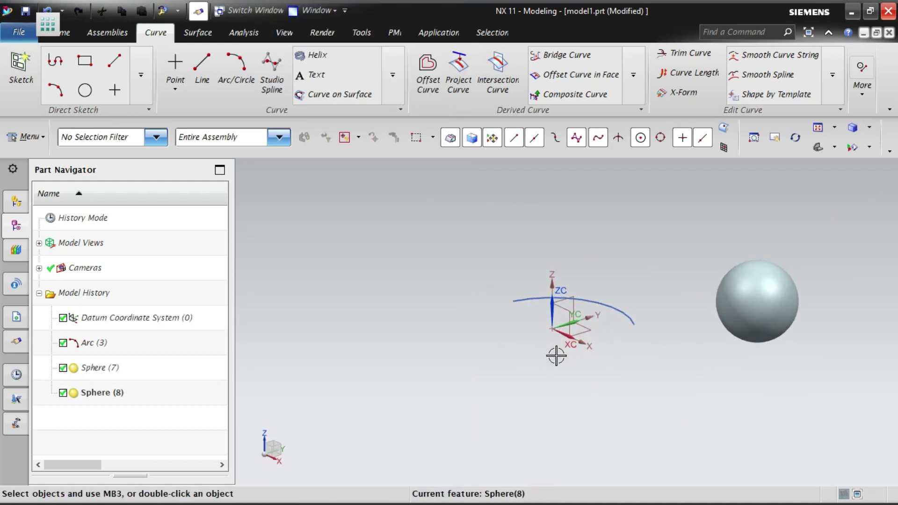
Create an Arc-type sphere from the open arc at the origin, previewing the result before accepting it.
click(26, 137)
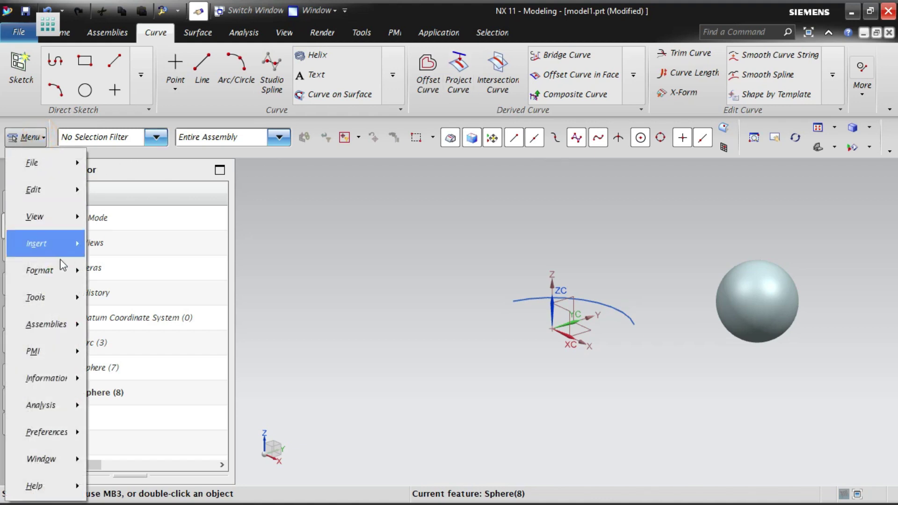
mouse_move(60, 243)
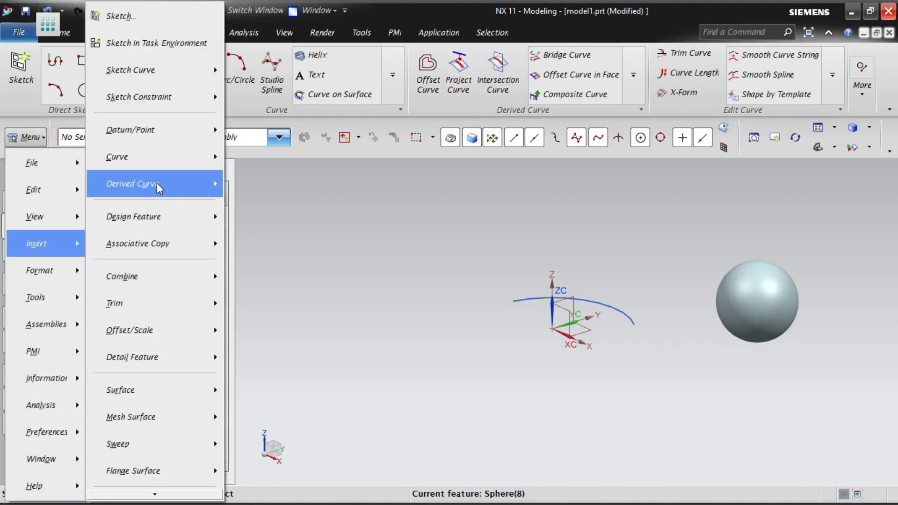
click(162, 217)
click(281, 152)
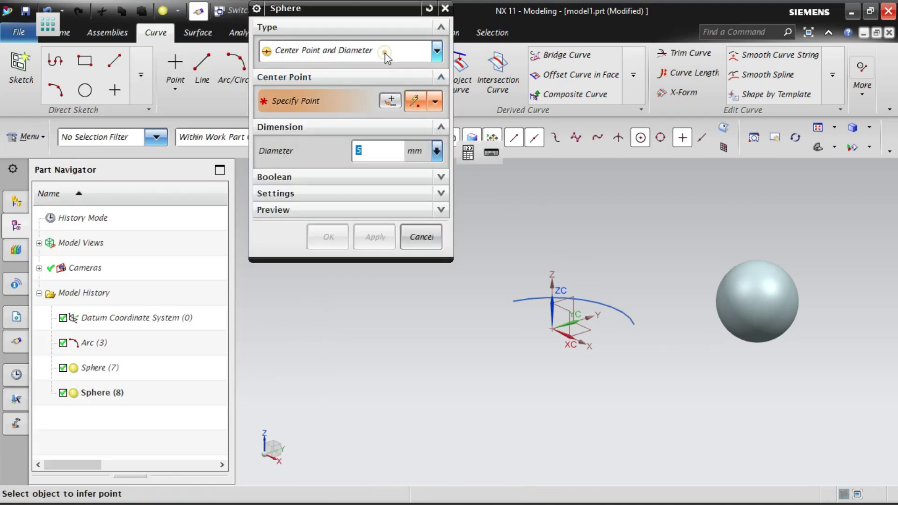
click(436, 50)
click(318, 93)
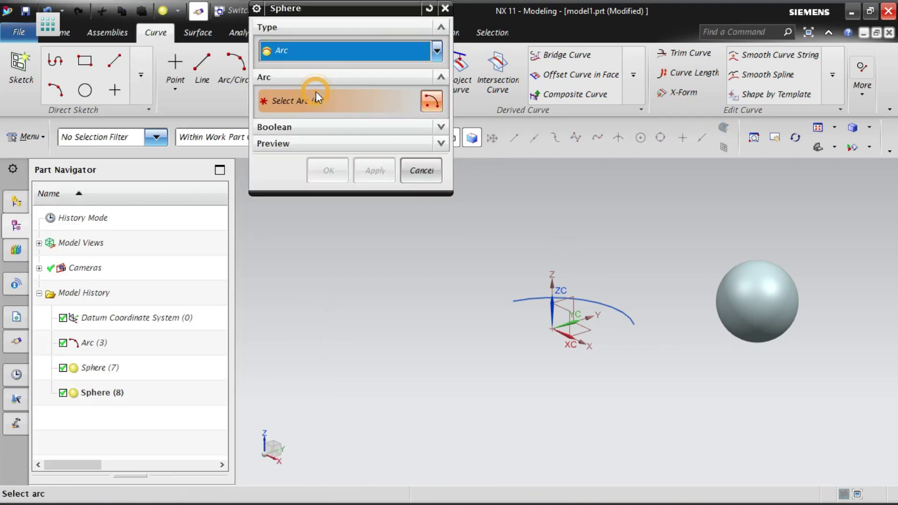
click(605, 307)
click(348, 143)
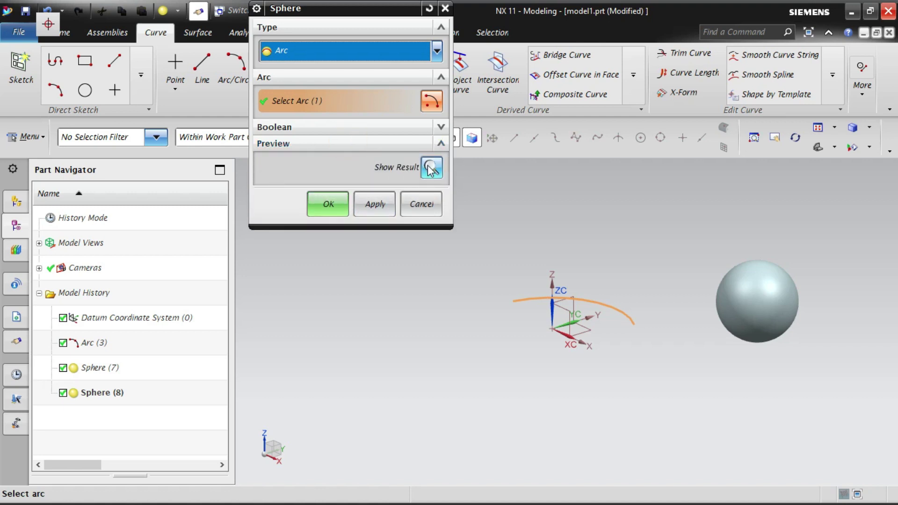
click(431, 167)
mouse_move(607, 327)
middle_down()
mouse_move(497, 417)
mouse_move(607, 304)
mouse_move(605, 353)
mouse_move(622, 330)
middle_up()
click(328, 205)
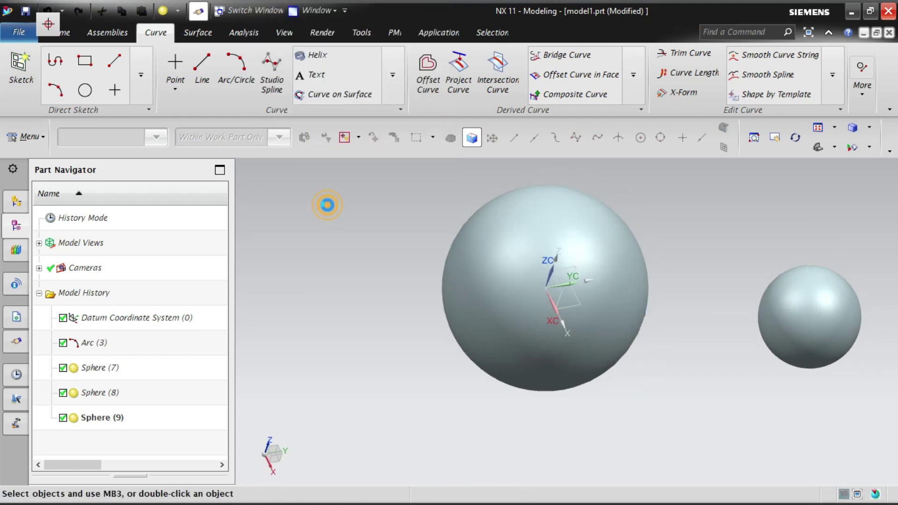